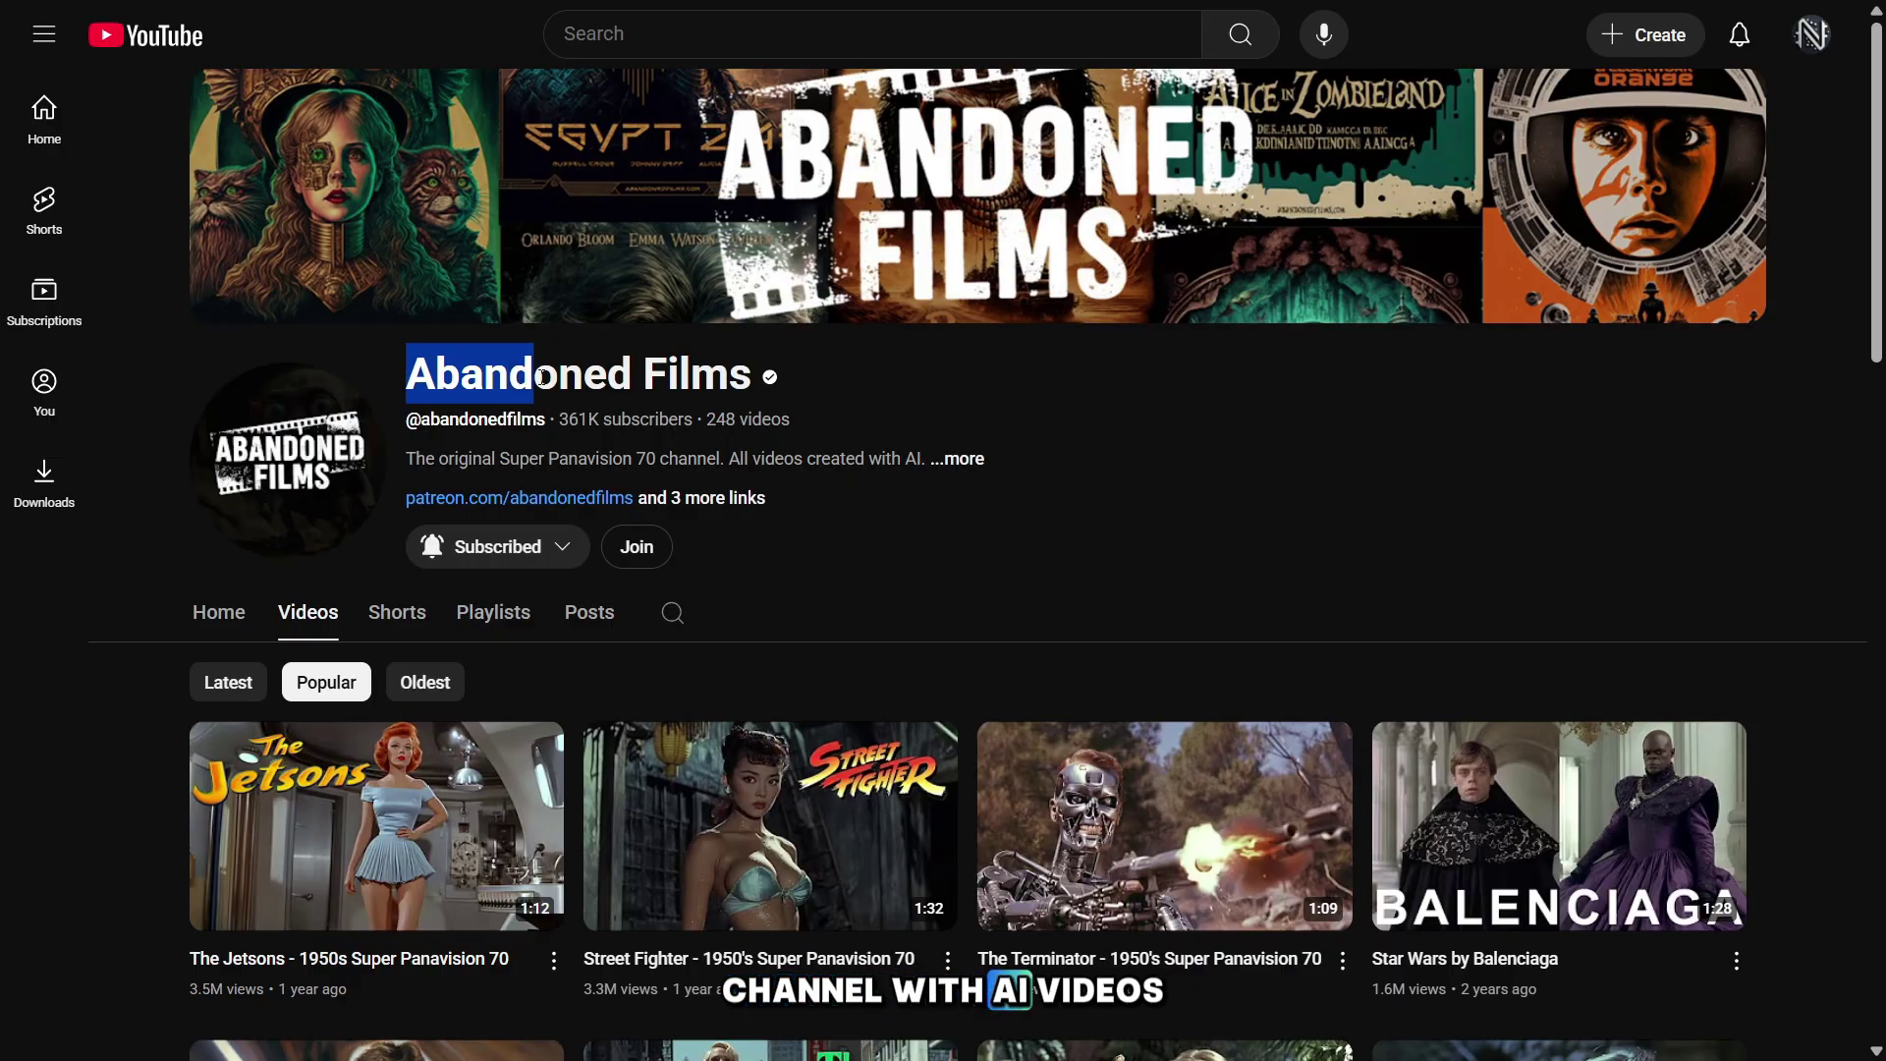
Select the Abandoned Films channel name and play 'Street Fighter - 1950's Super Panavision 70' full screen
left_click_drag(621, 375, 745, 374)
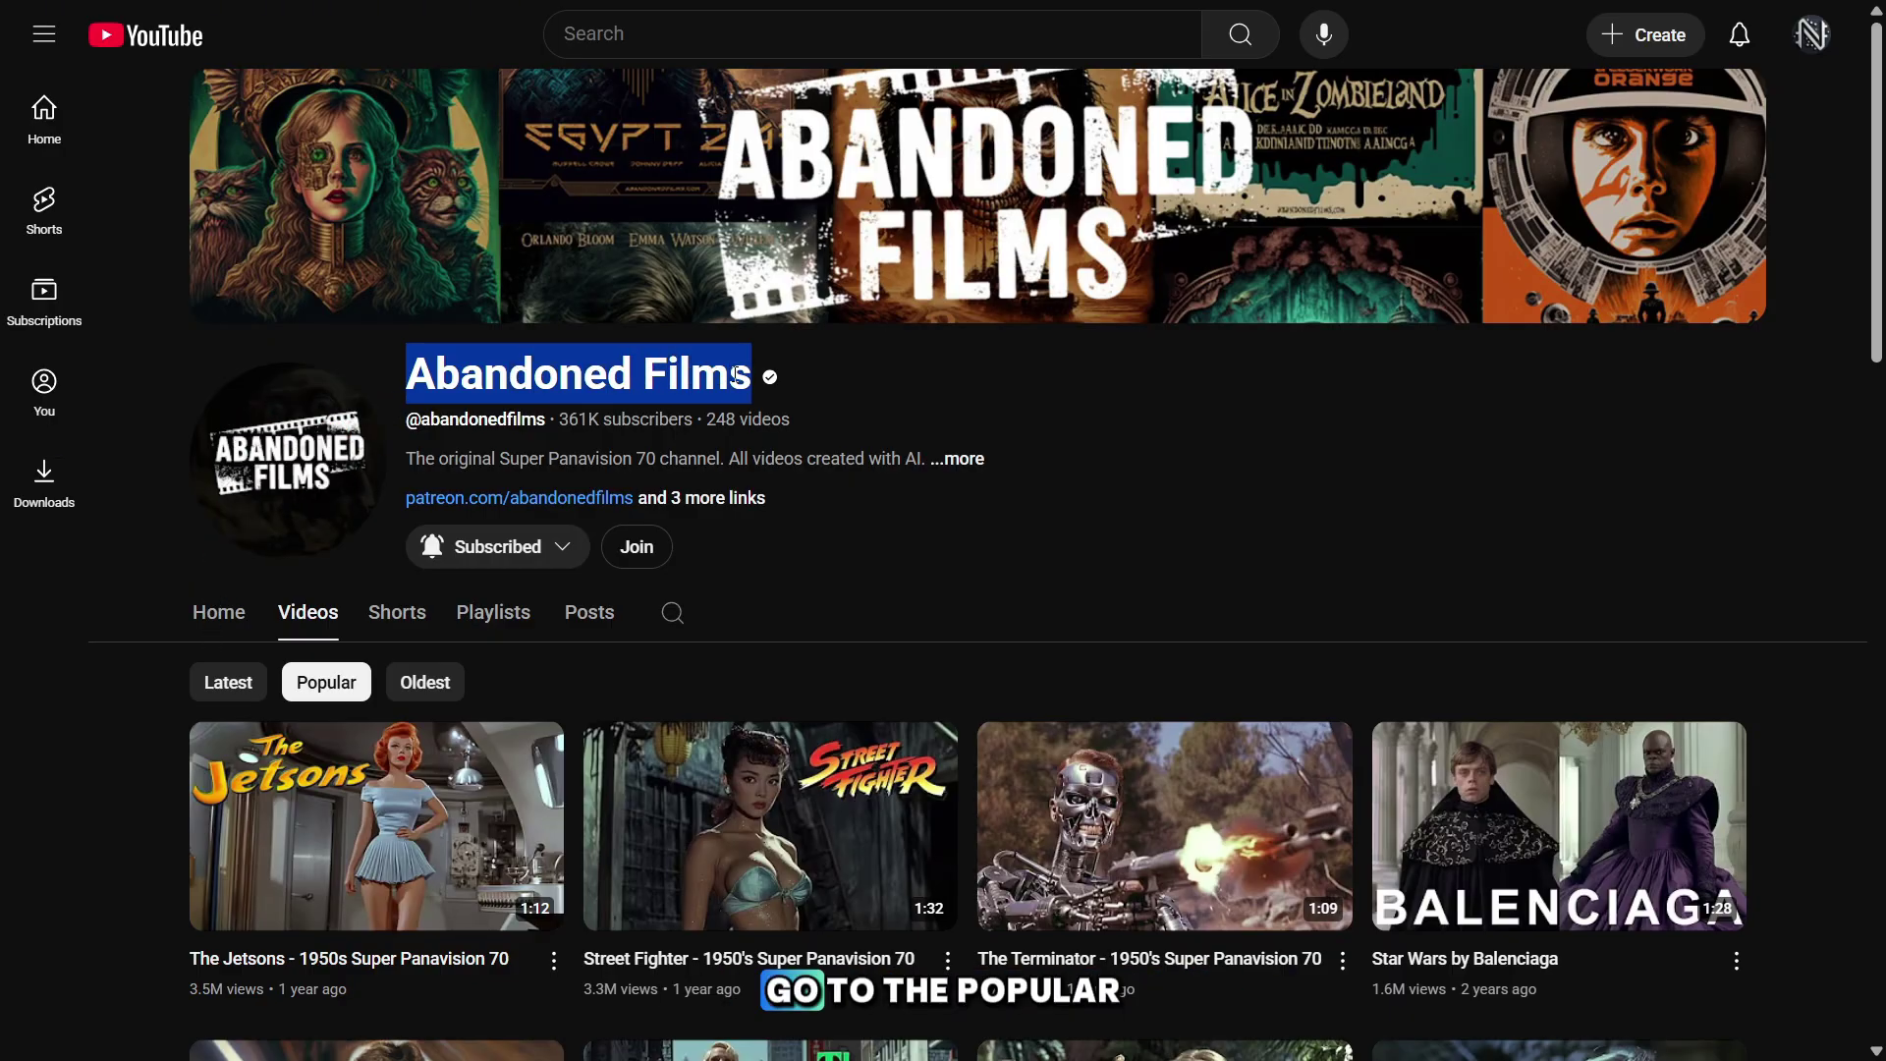
mouse_move(792, 969)
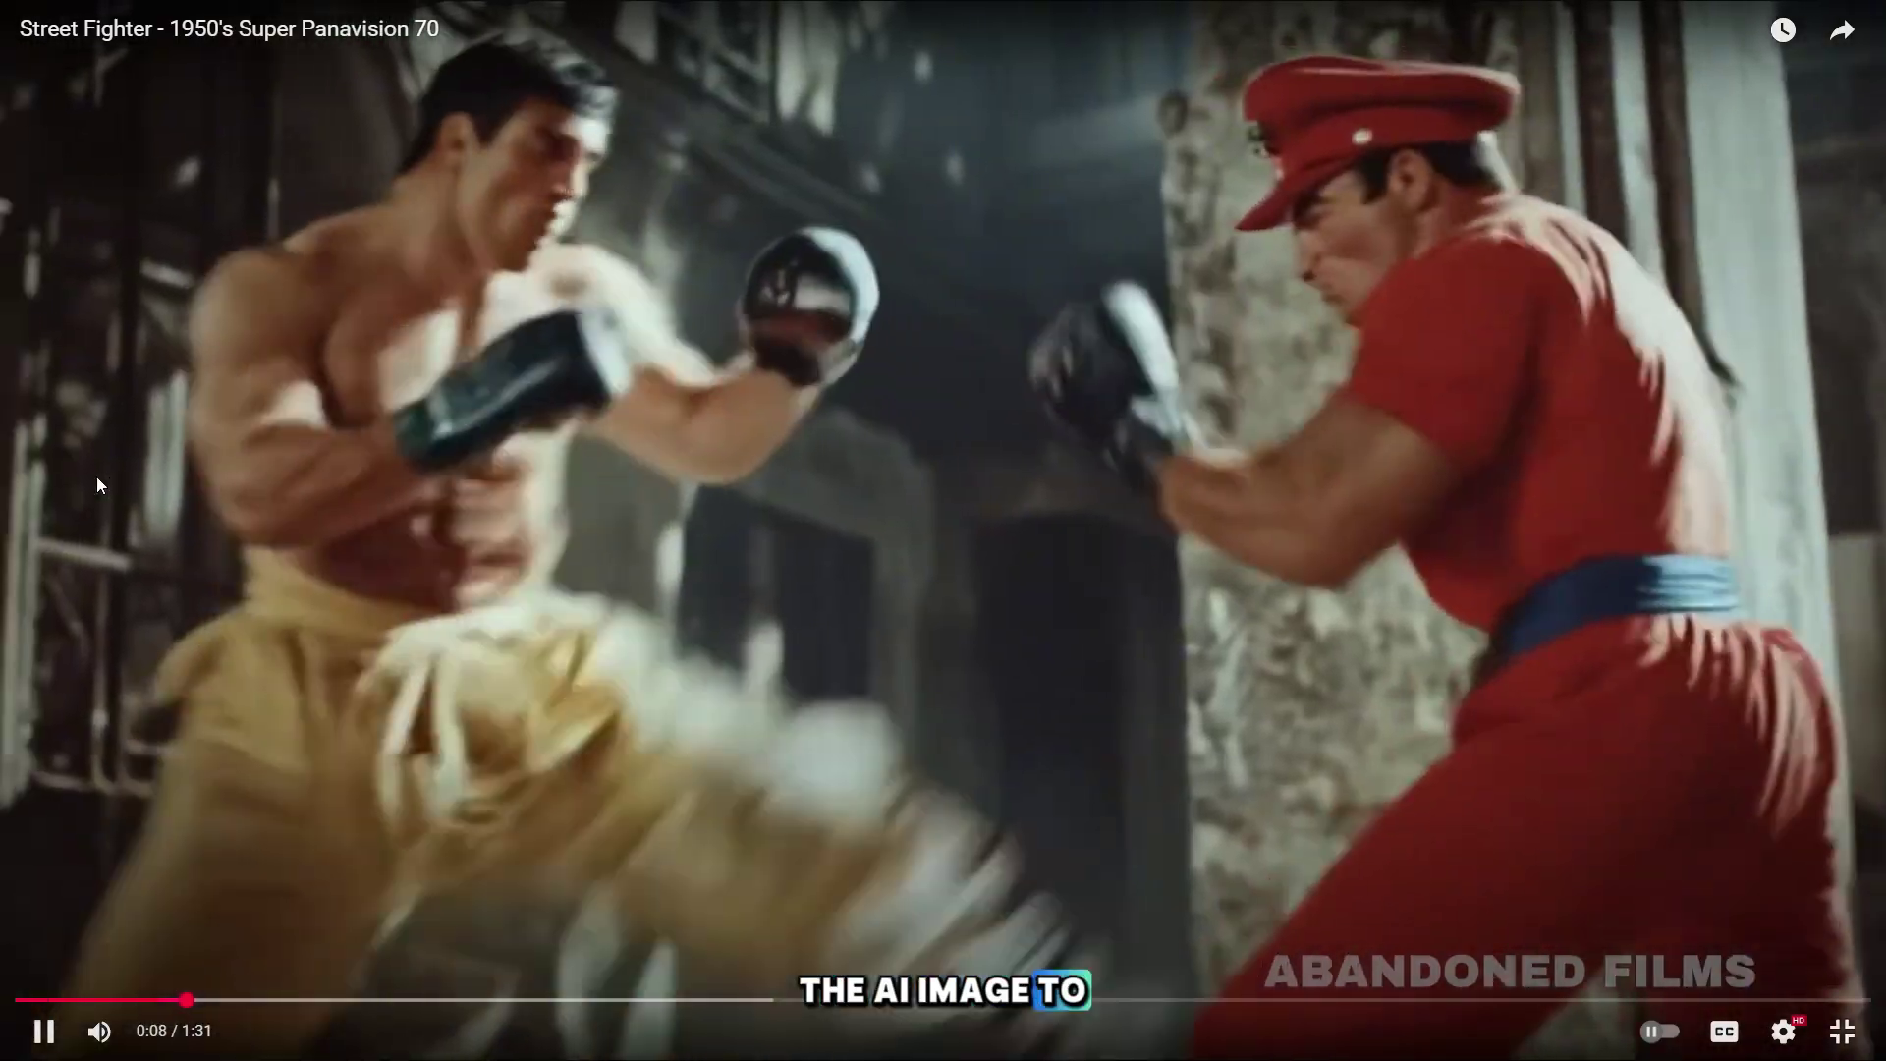
Capture the whole video frame of the woman on the market street as a still image
key("shift+Print")
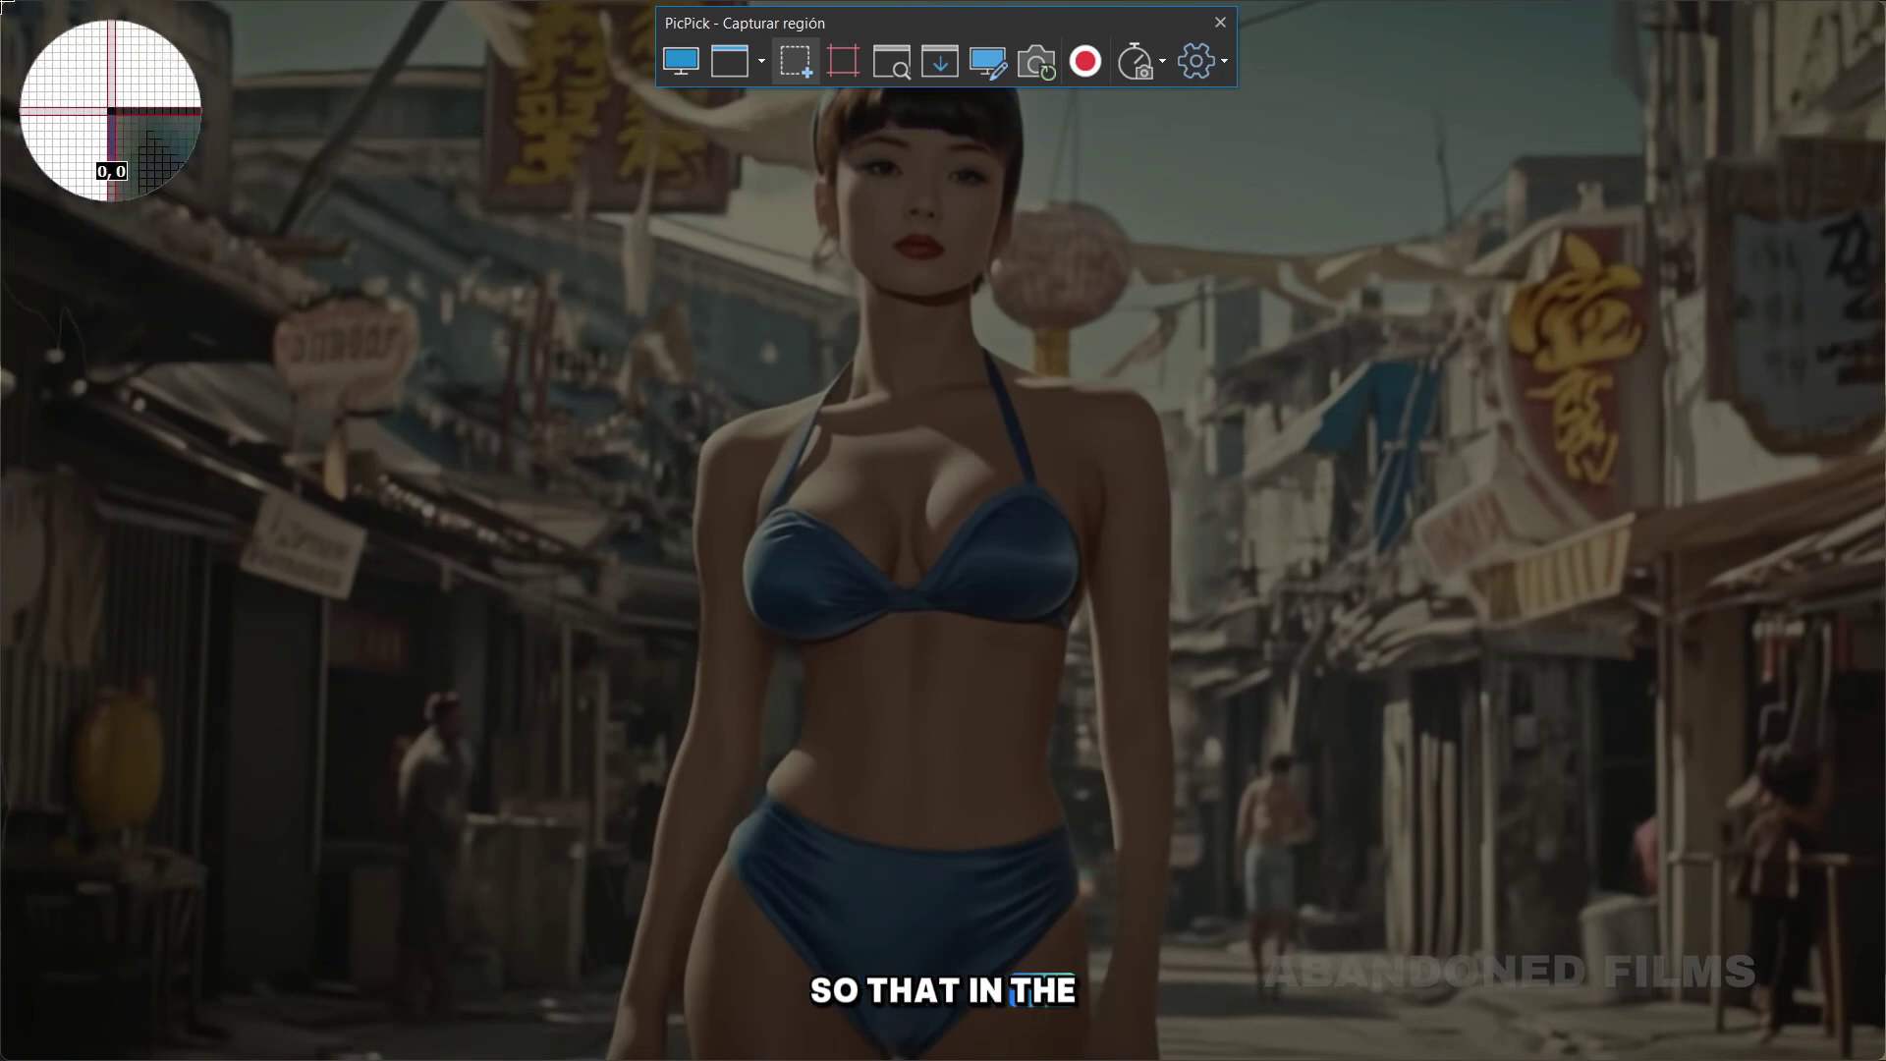
left_click_drag(0, 0, 1885, 1060)
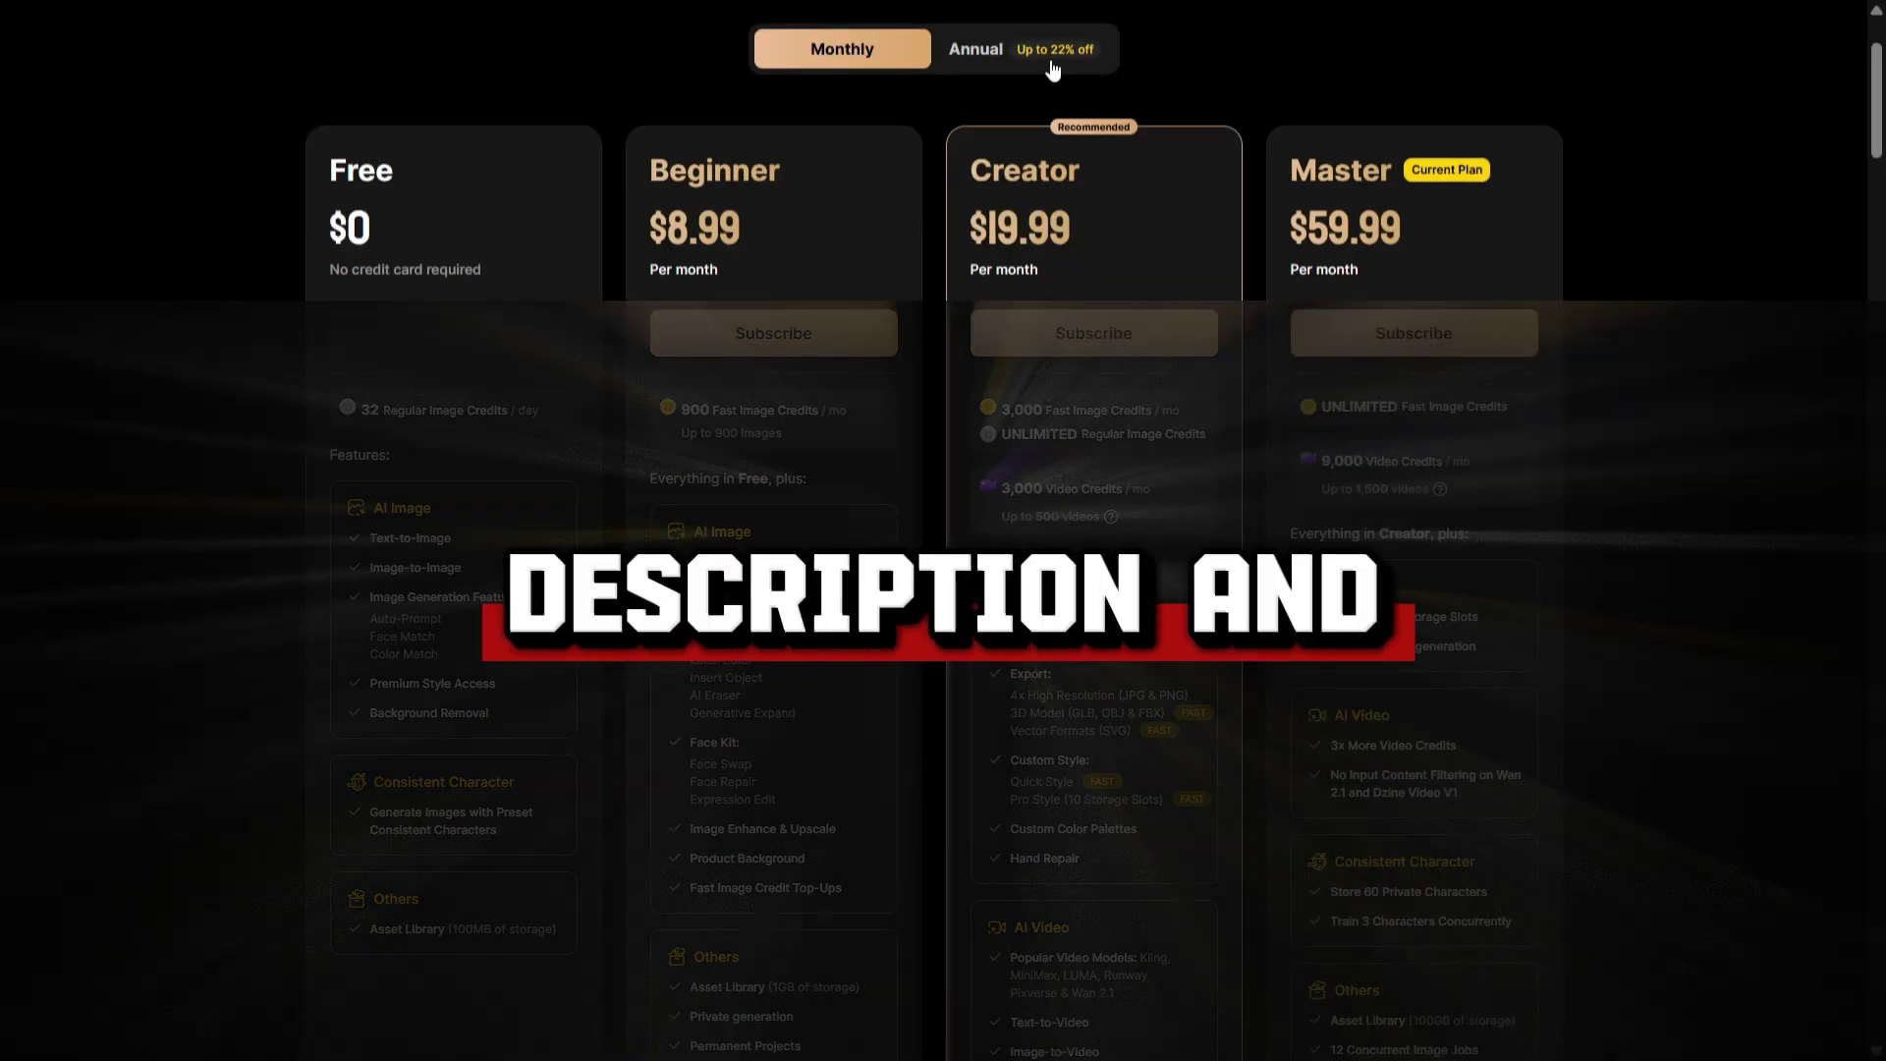
Show annual plan prices, then apply a 16:9 aspect ratio (1536 × 864) to the Dzine canvas
left_click(1021, 64)
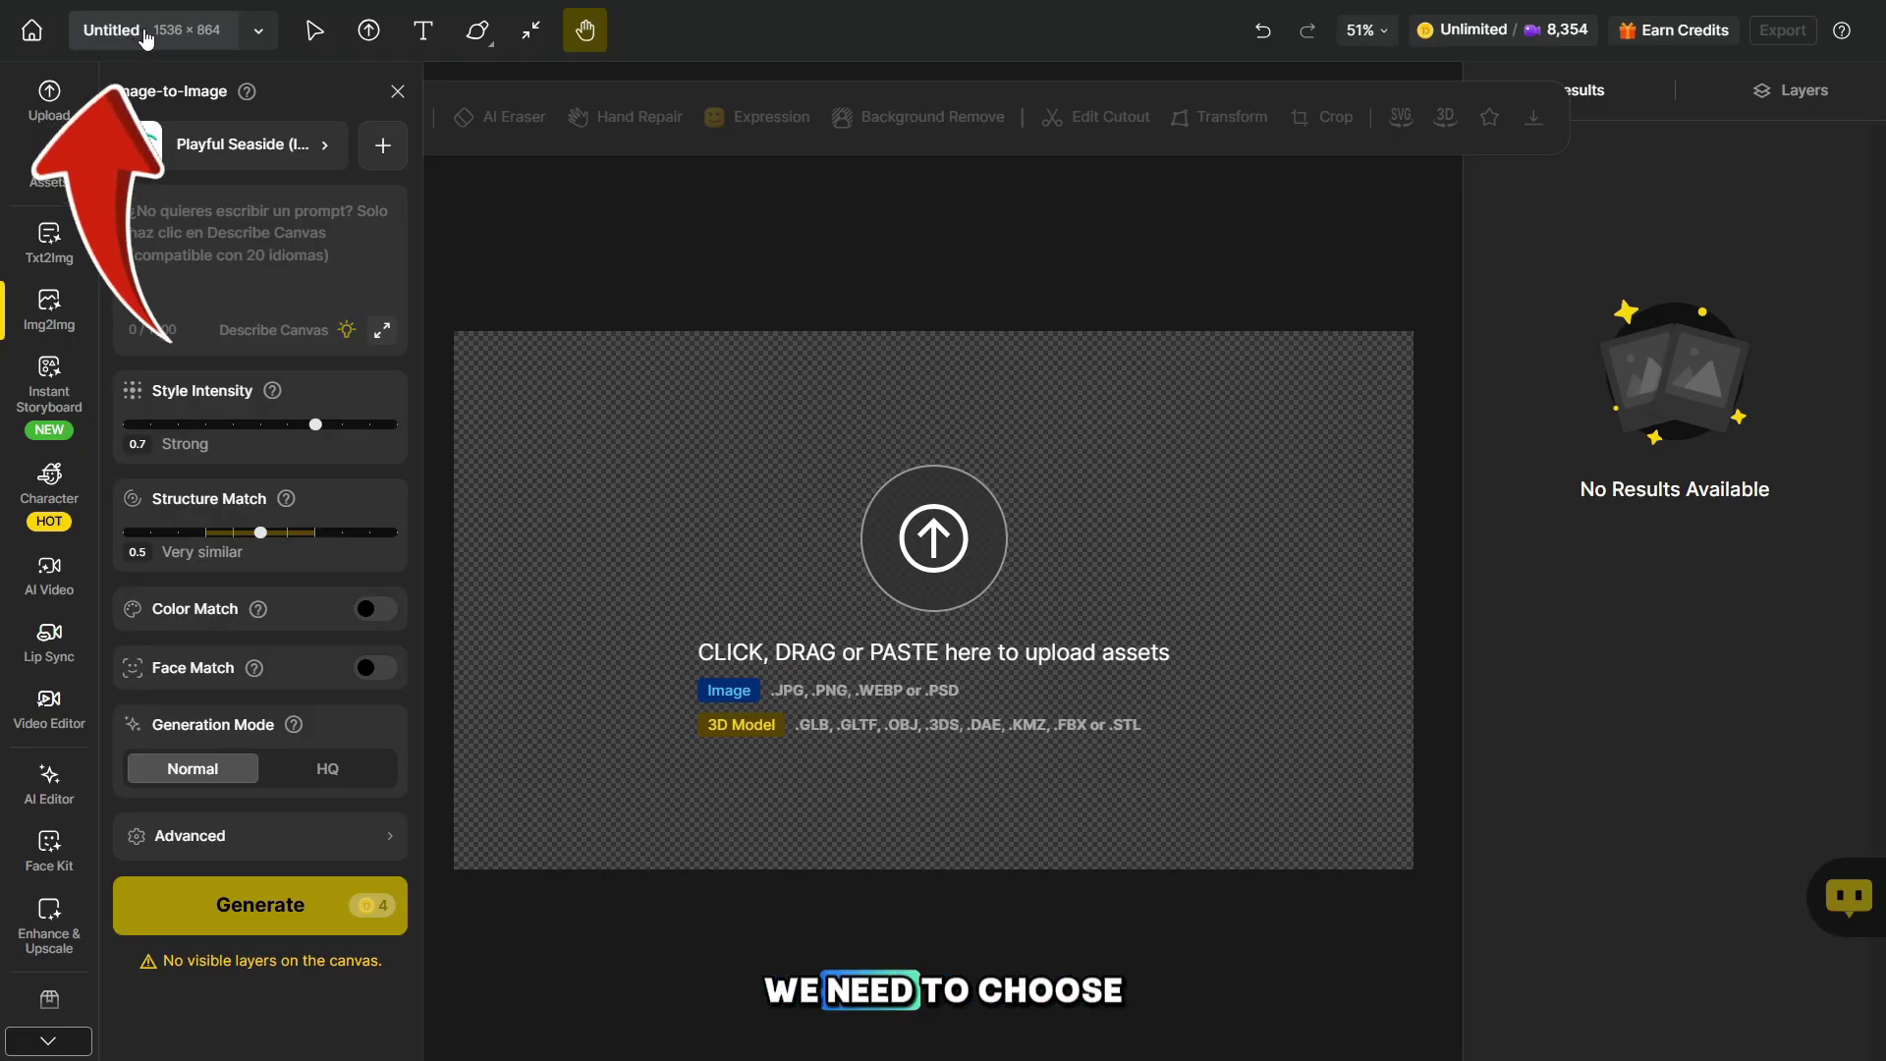
left_click(142, 30)
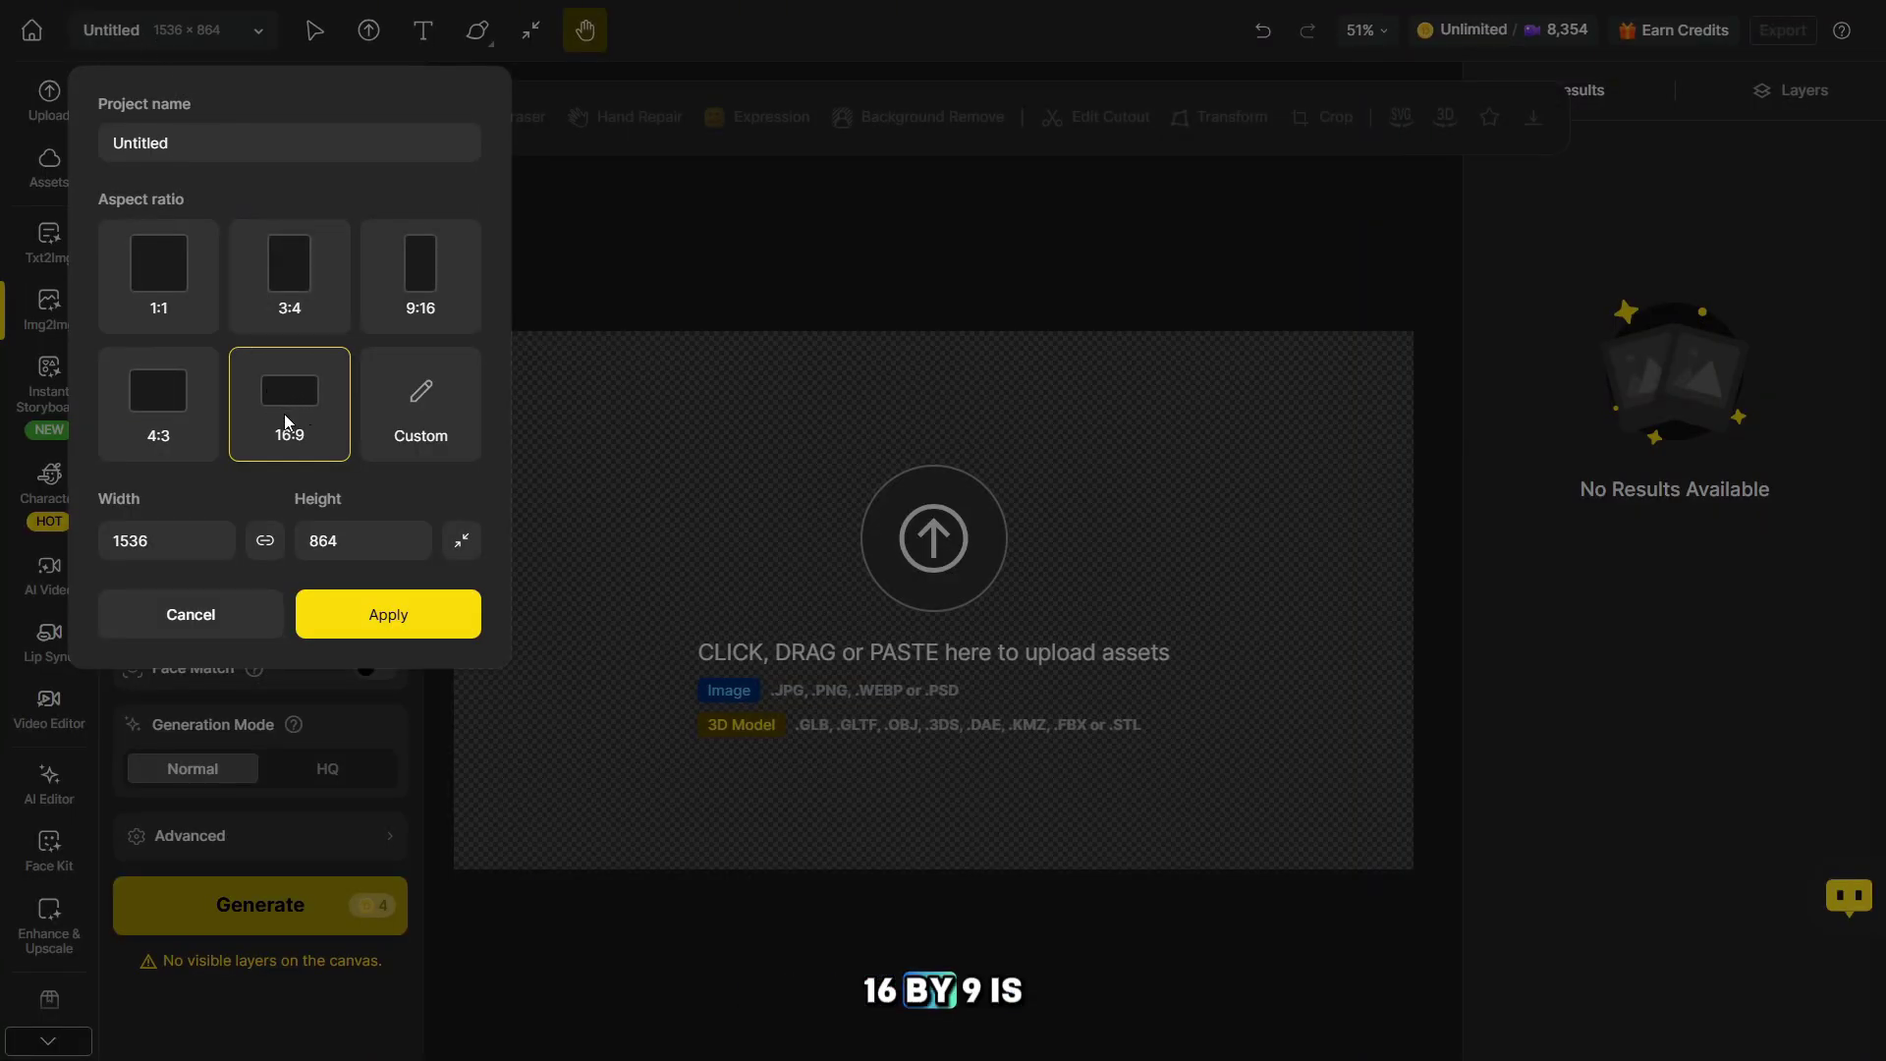
left_click(344, 594)
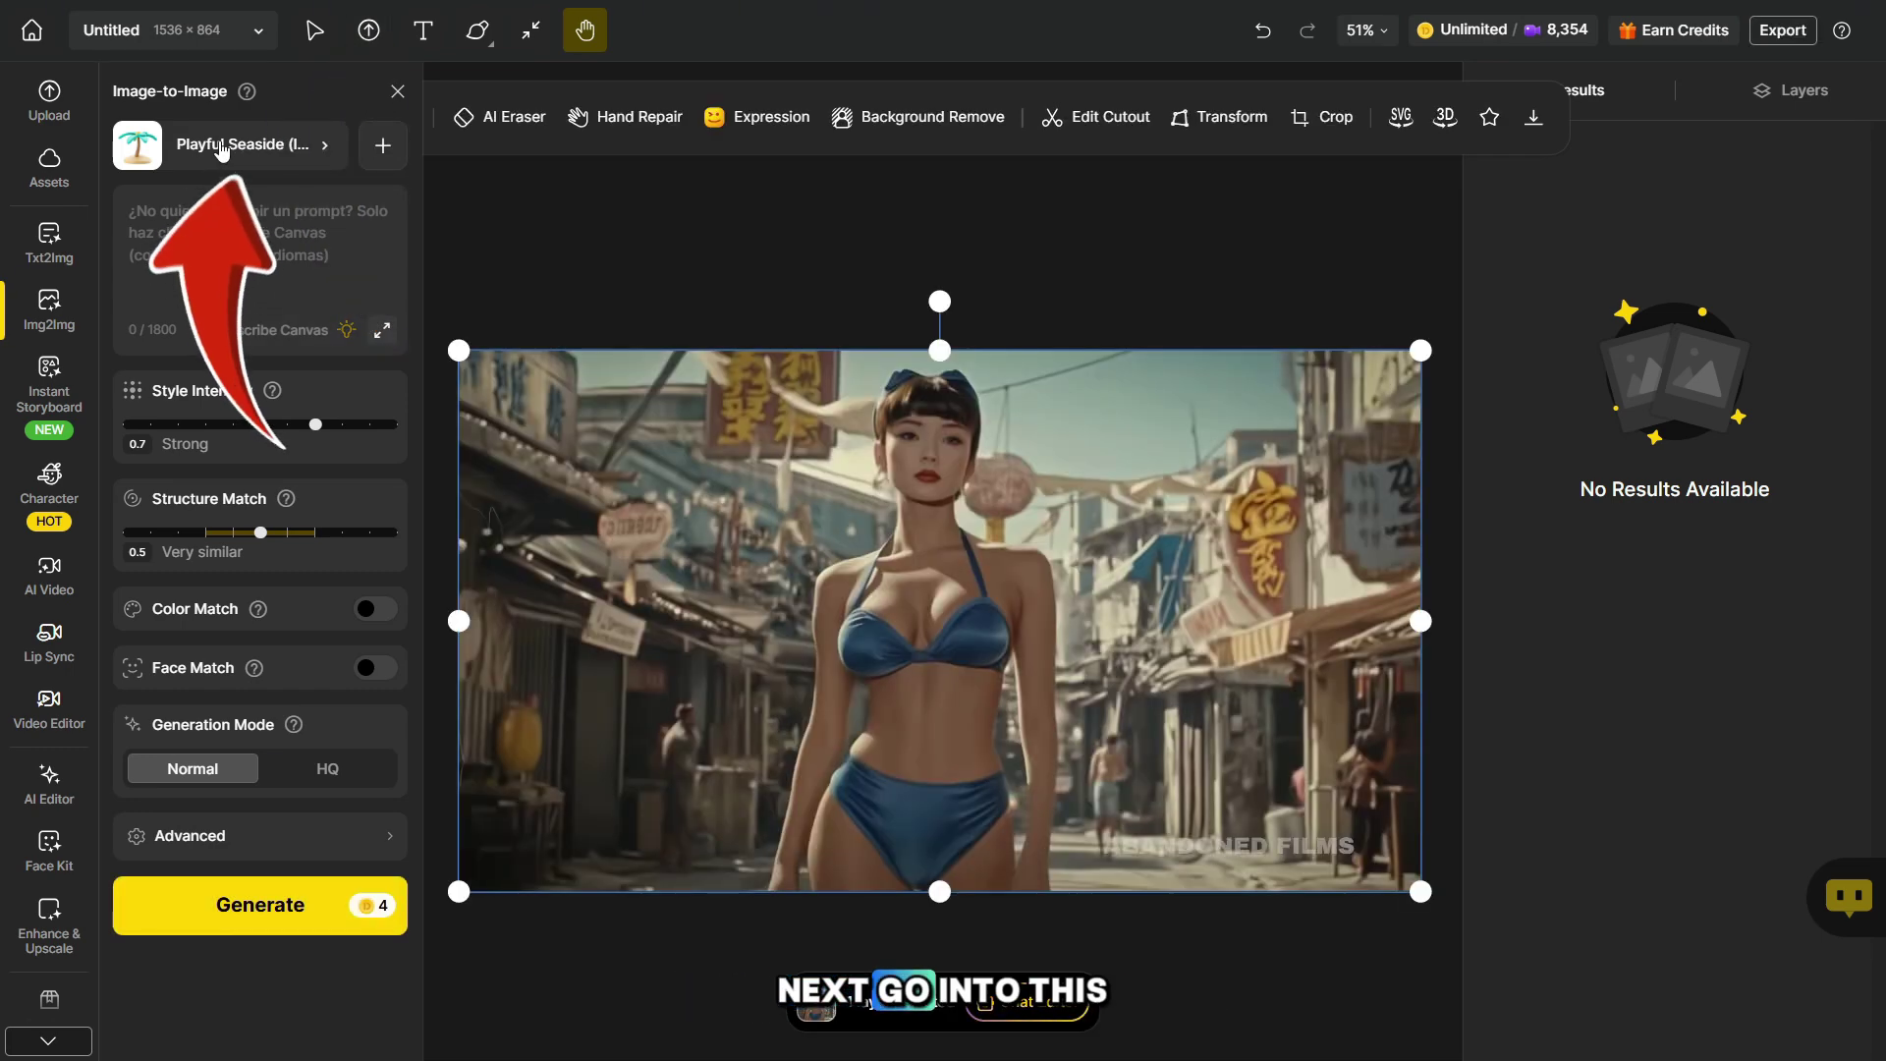
Pick No Style v2 from the General styles and switch generation to HQ mode (8 credits)
left_click(209, 149)
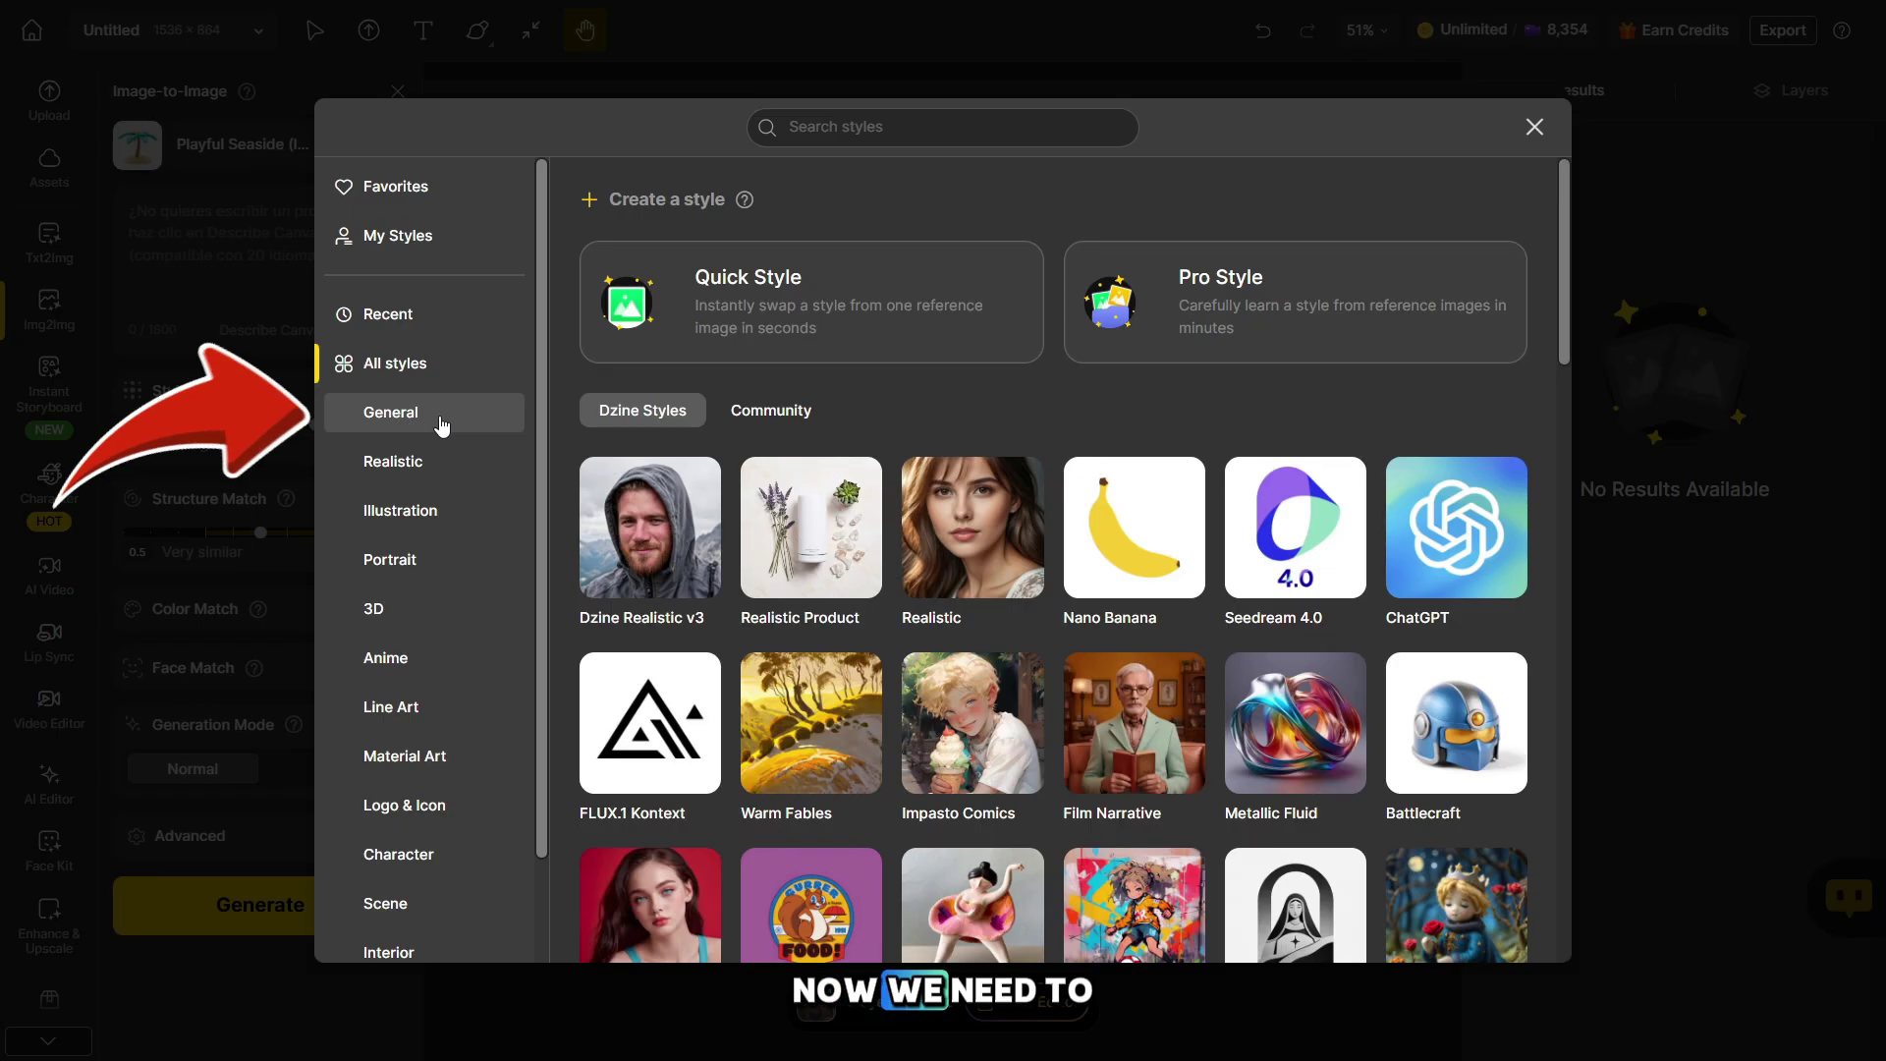
left_click(378, 416)
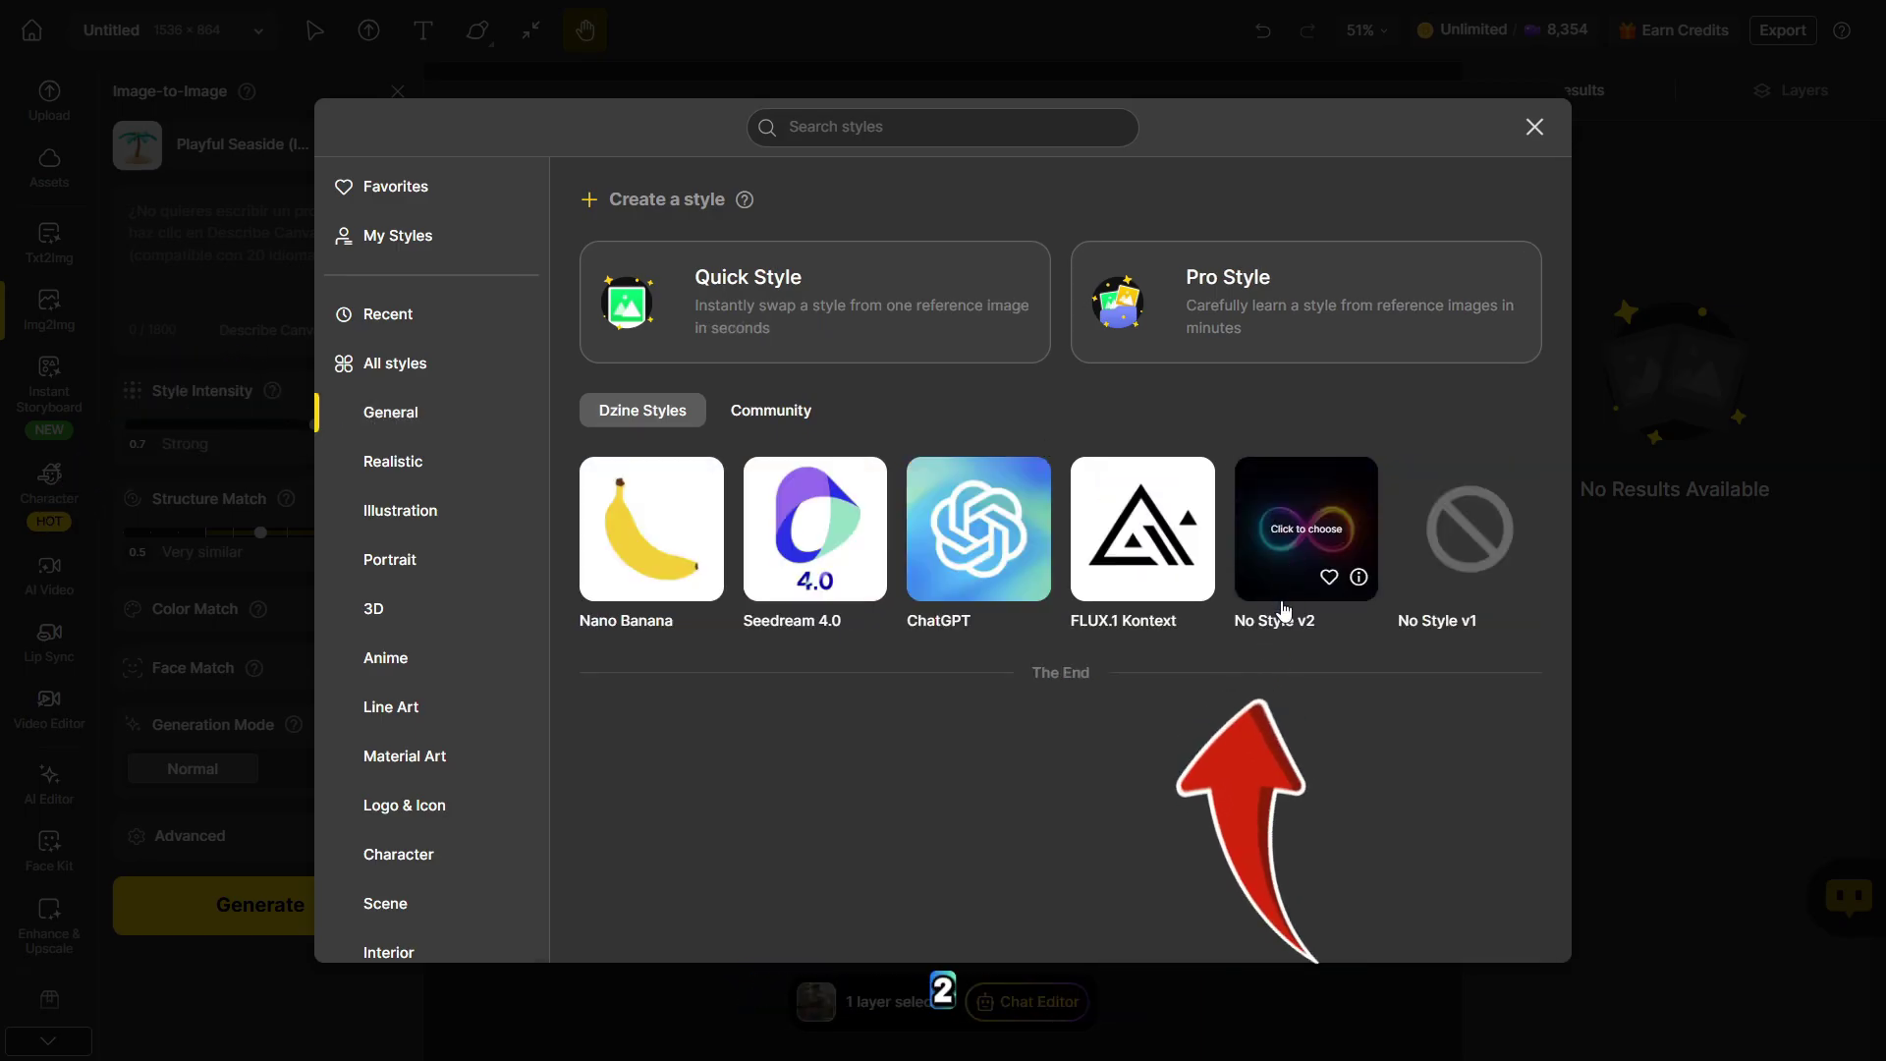
left_click(1326, 550)
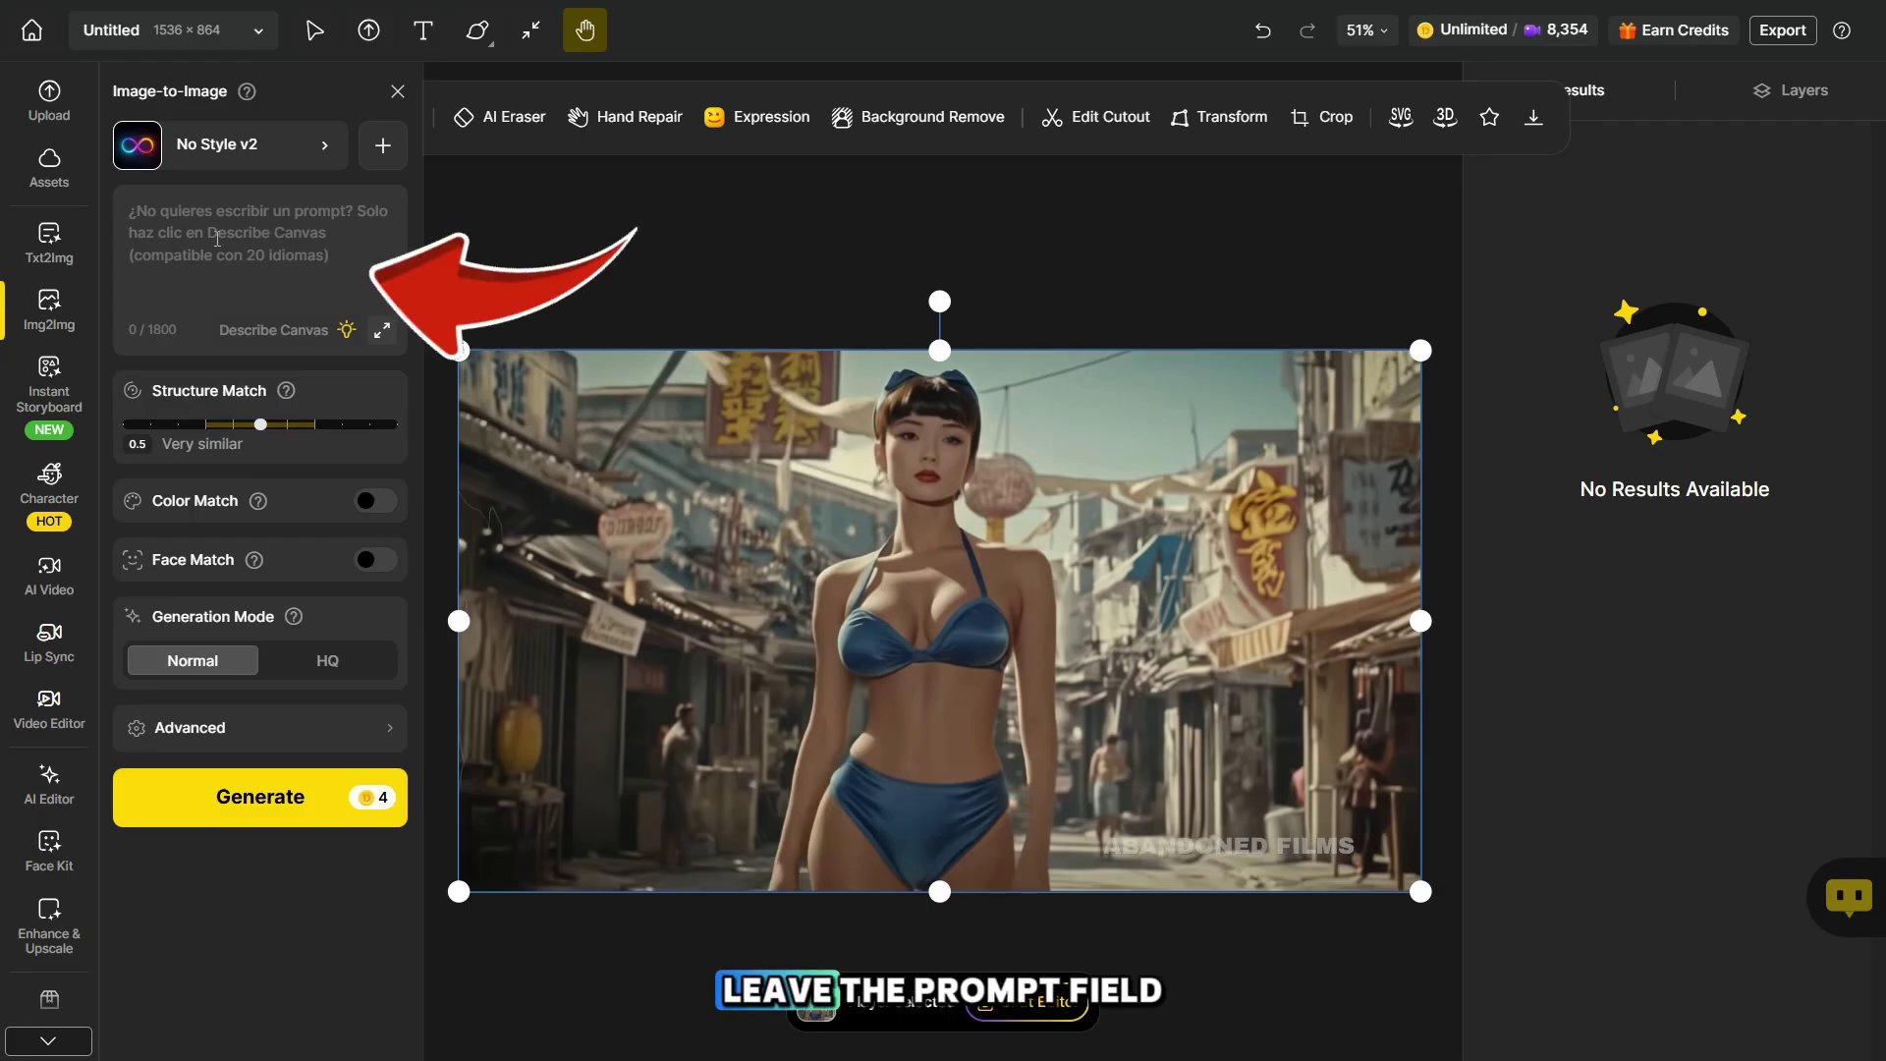
left_click(340, 668)
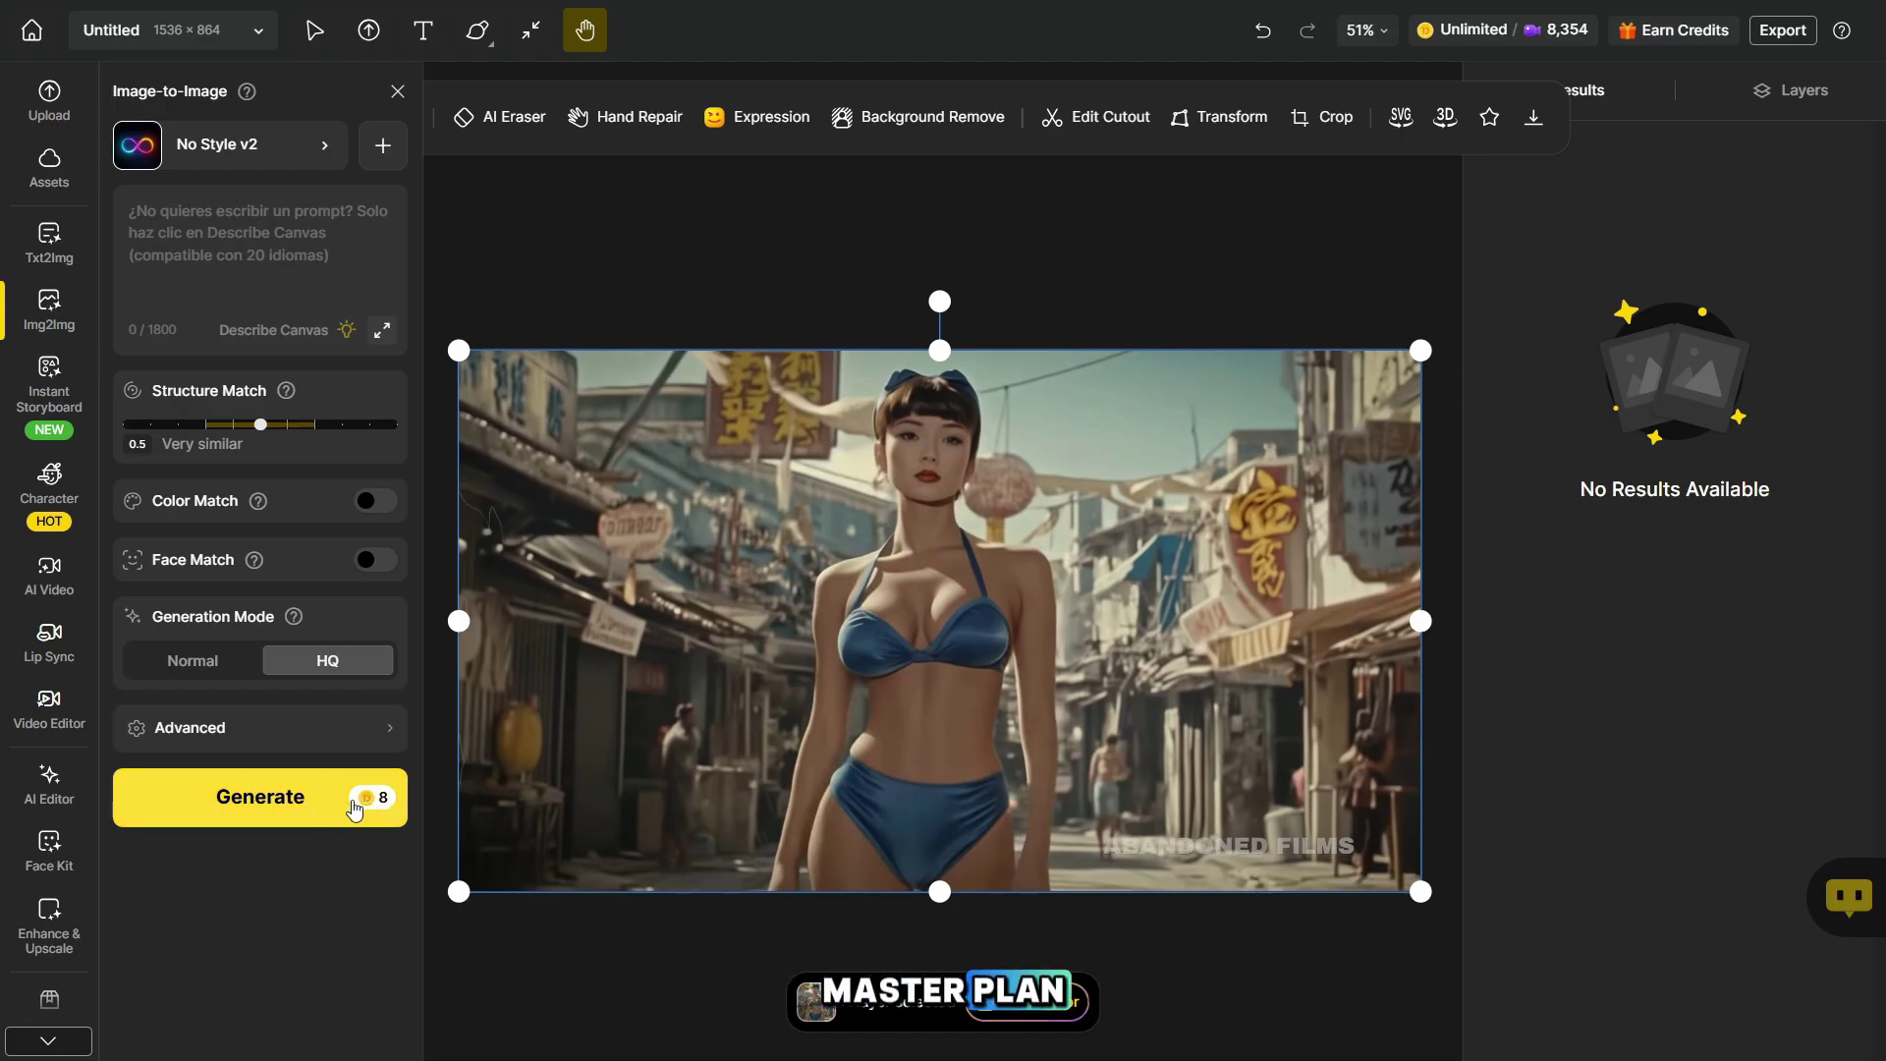
Raise Structure Match to 0.8 (Quite strict), generate four street-still variations and preview them
mouse_move(260, 425)
left_mouse_down()
mouse_move(389, 439)
mouse_move(265, 440)
left_mouse_up()
left_click(261, 797)
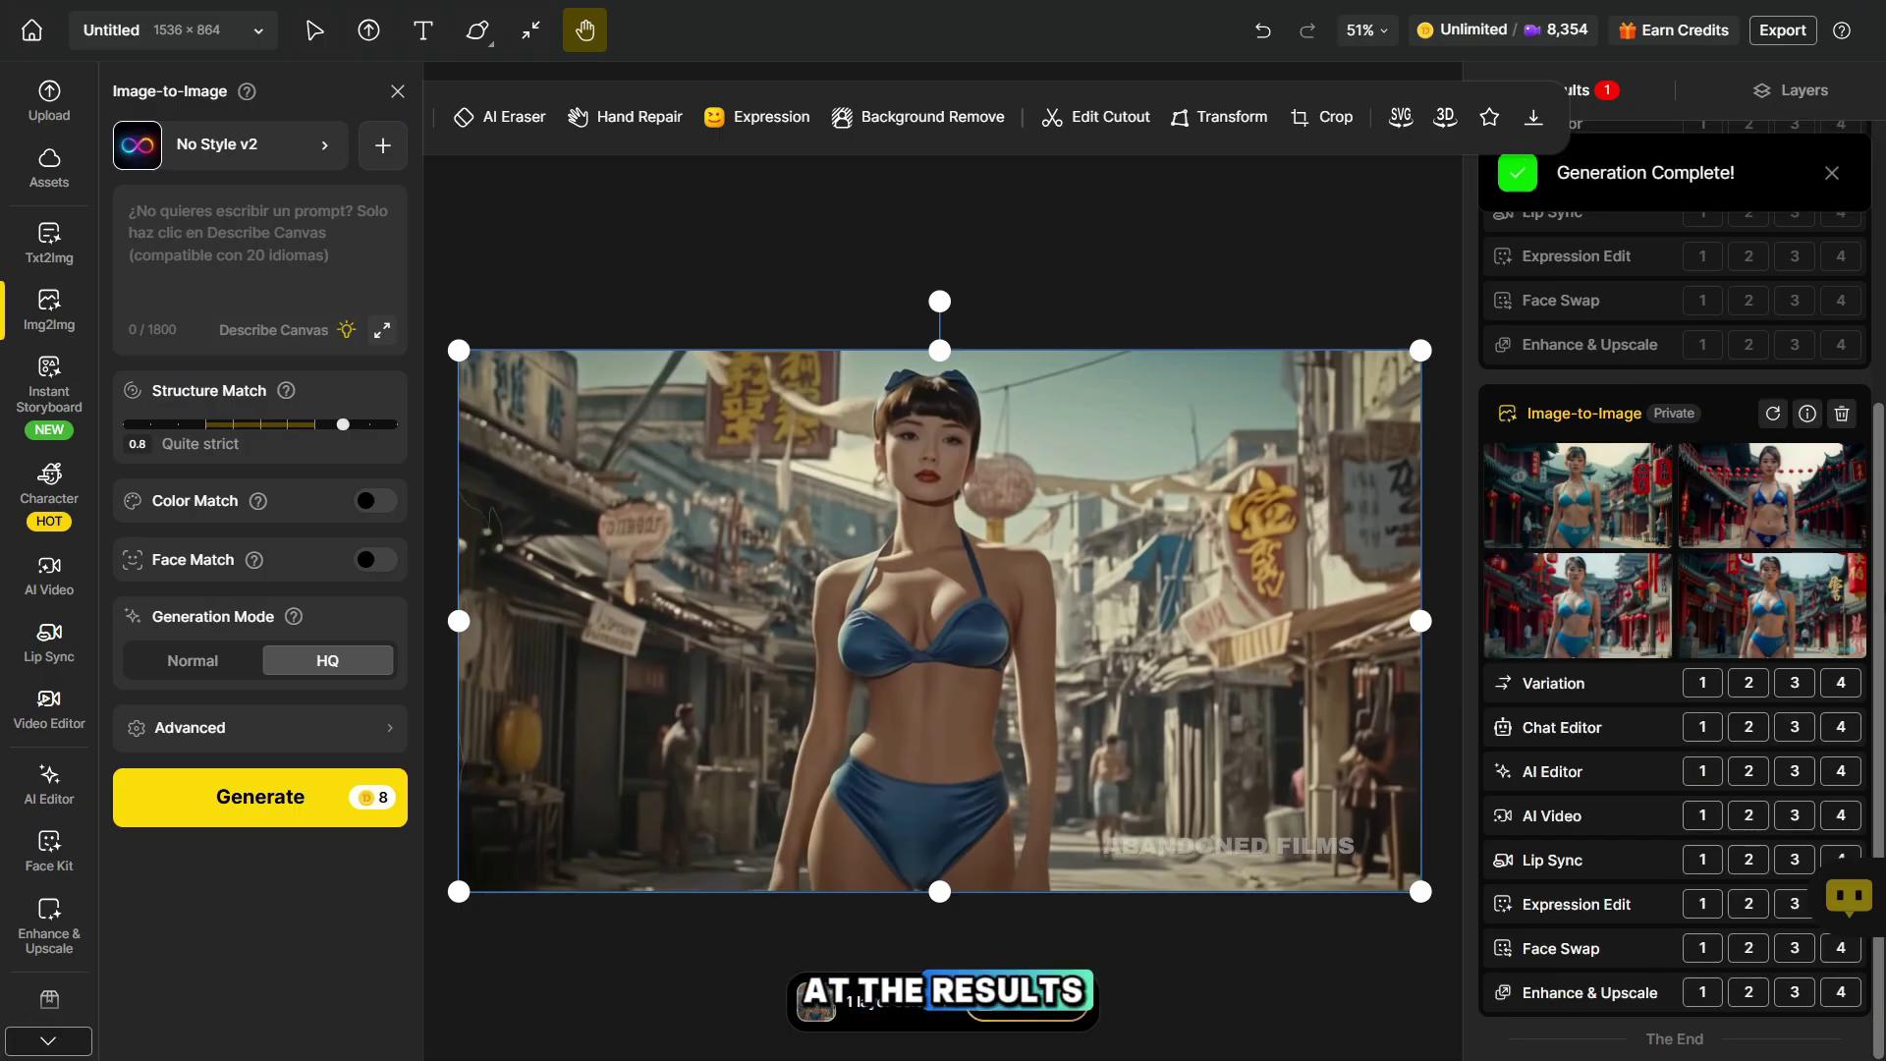
mouse_move(1778, 606)
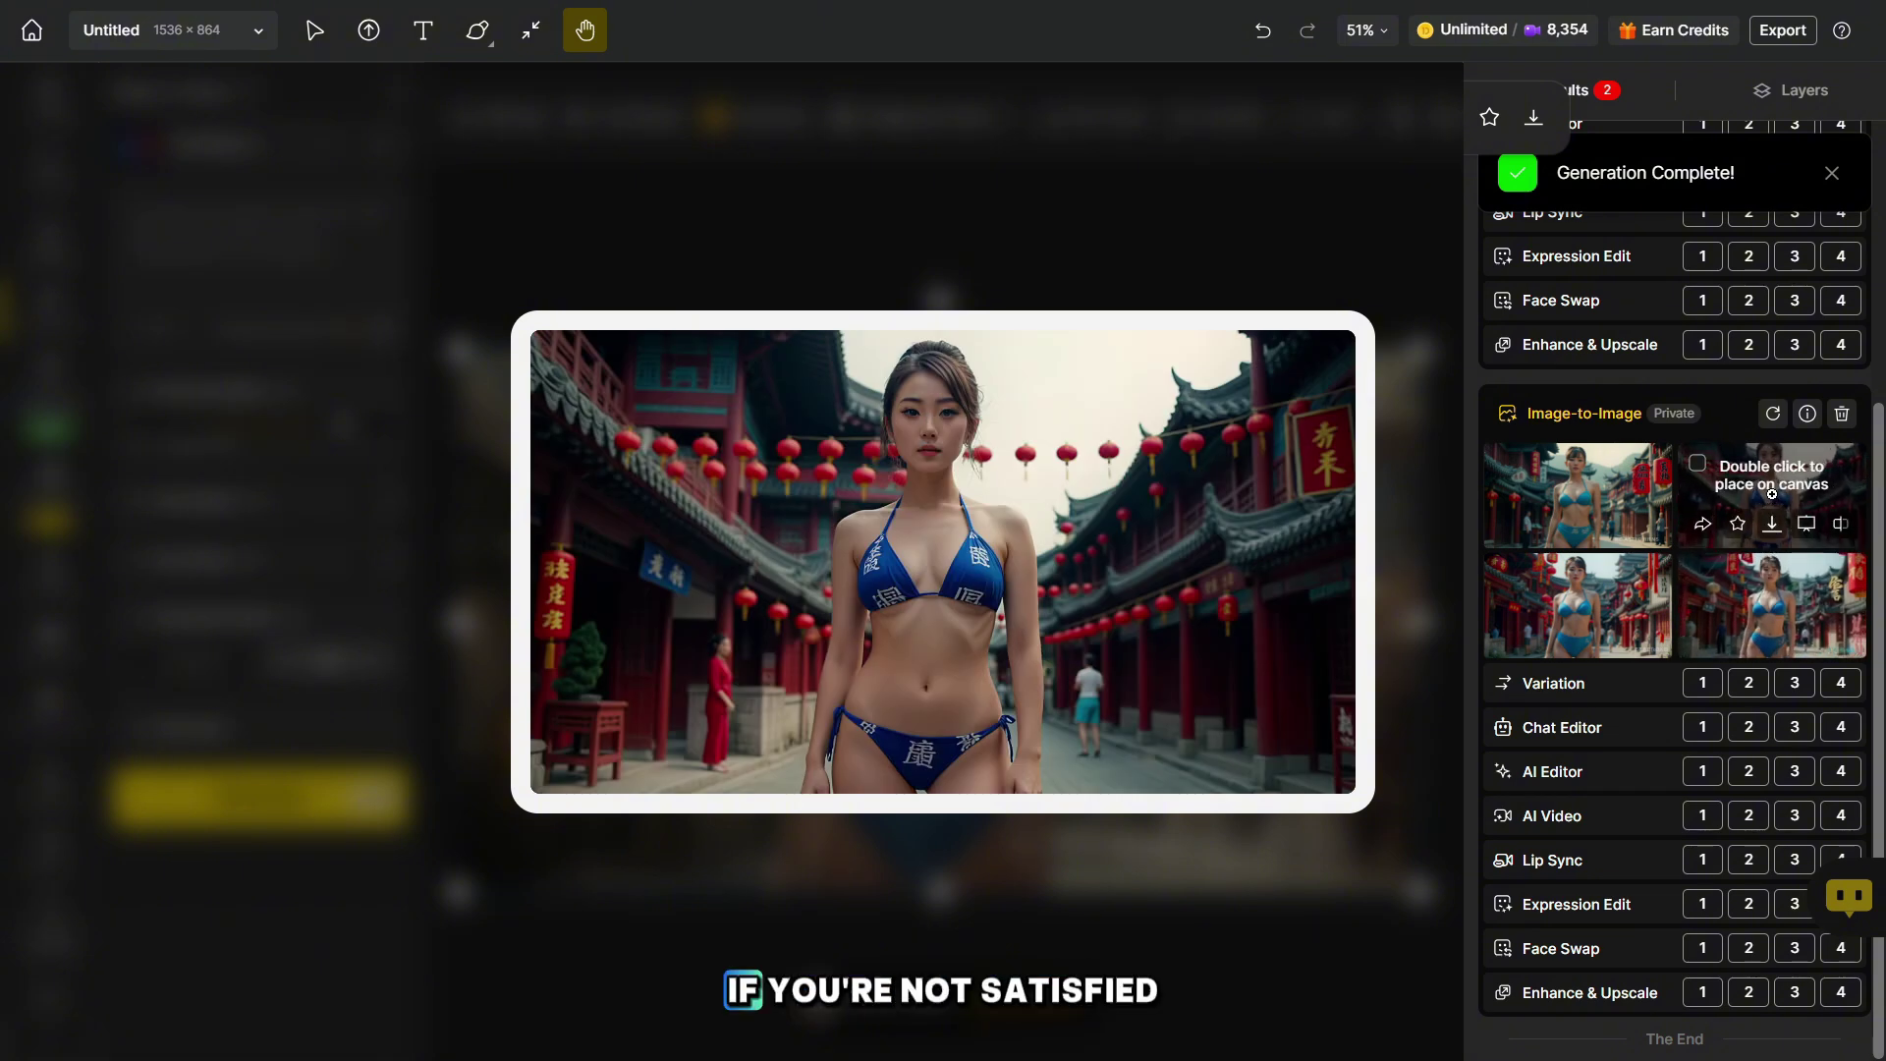
mouse_move(1594, 482)
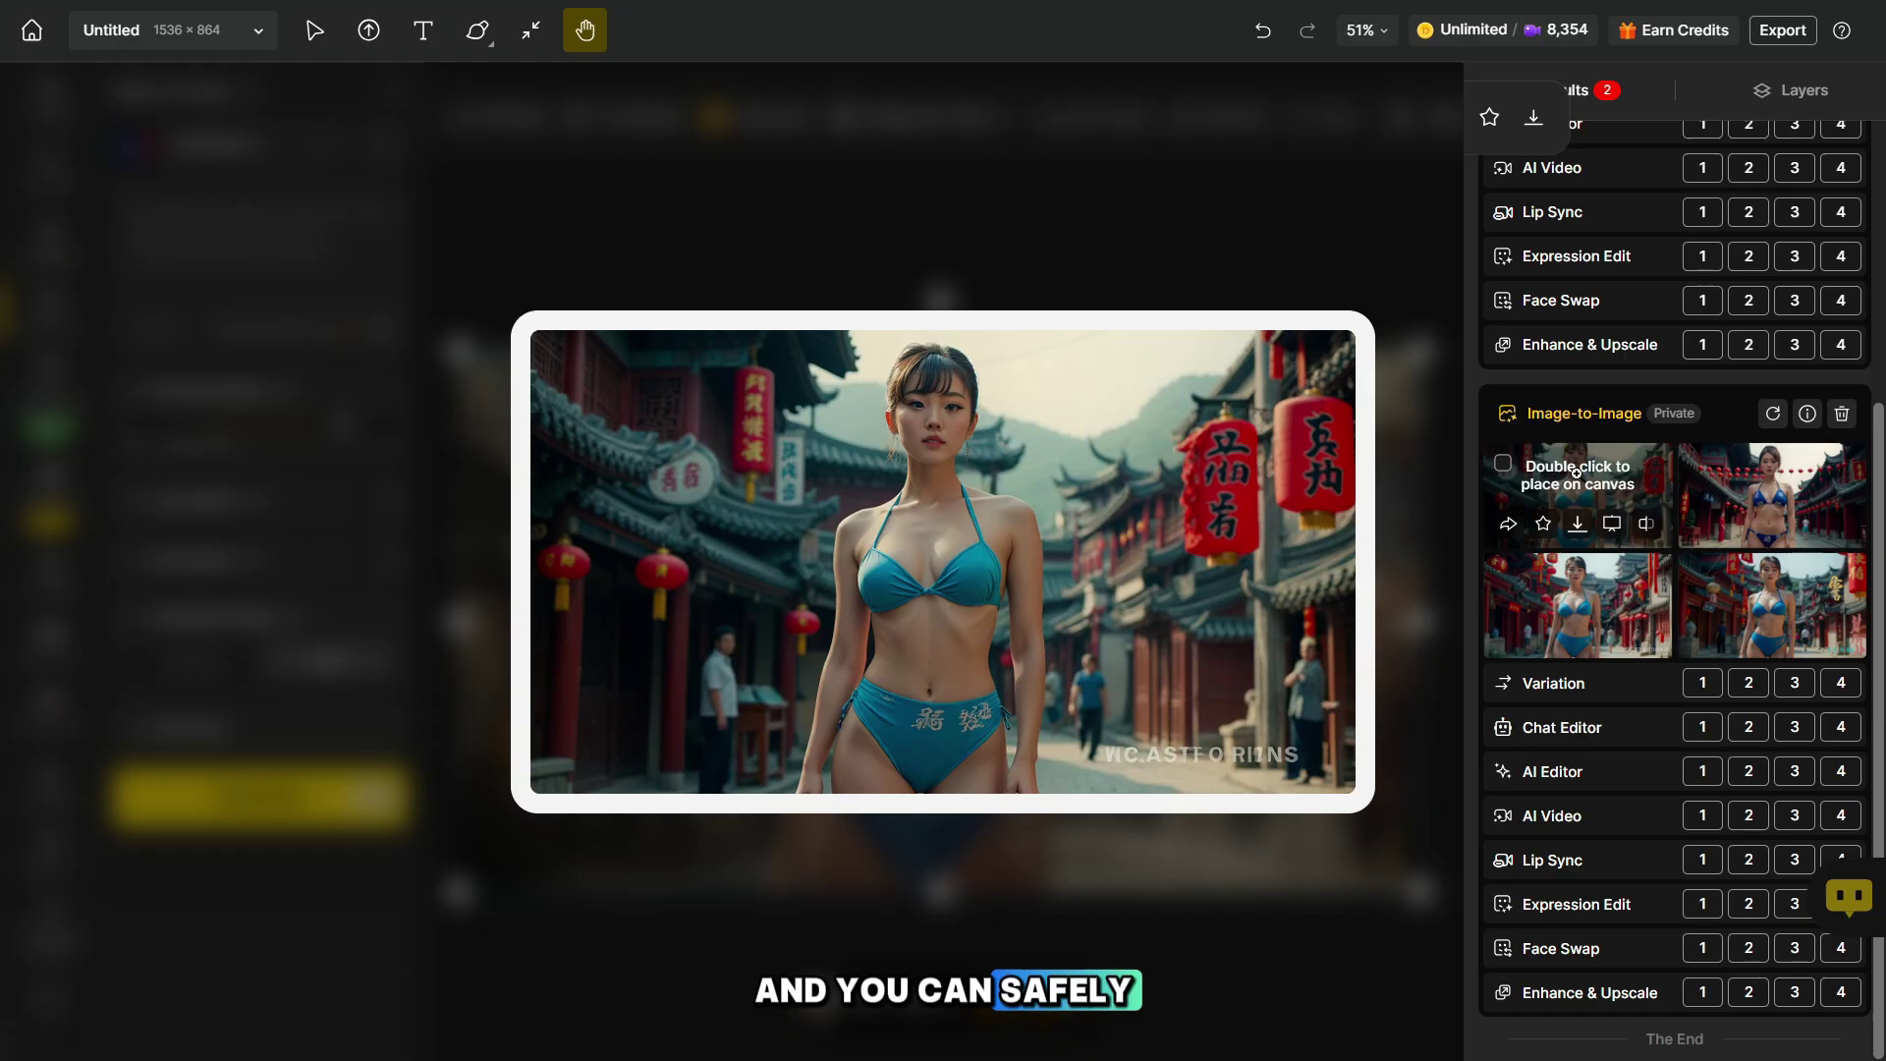
mouse_move(1562, 606)
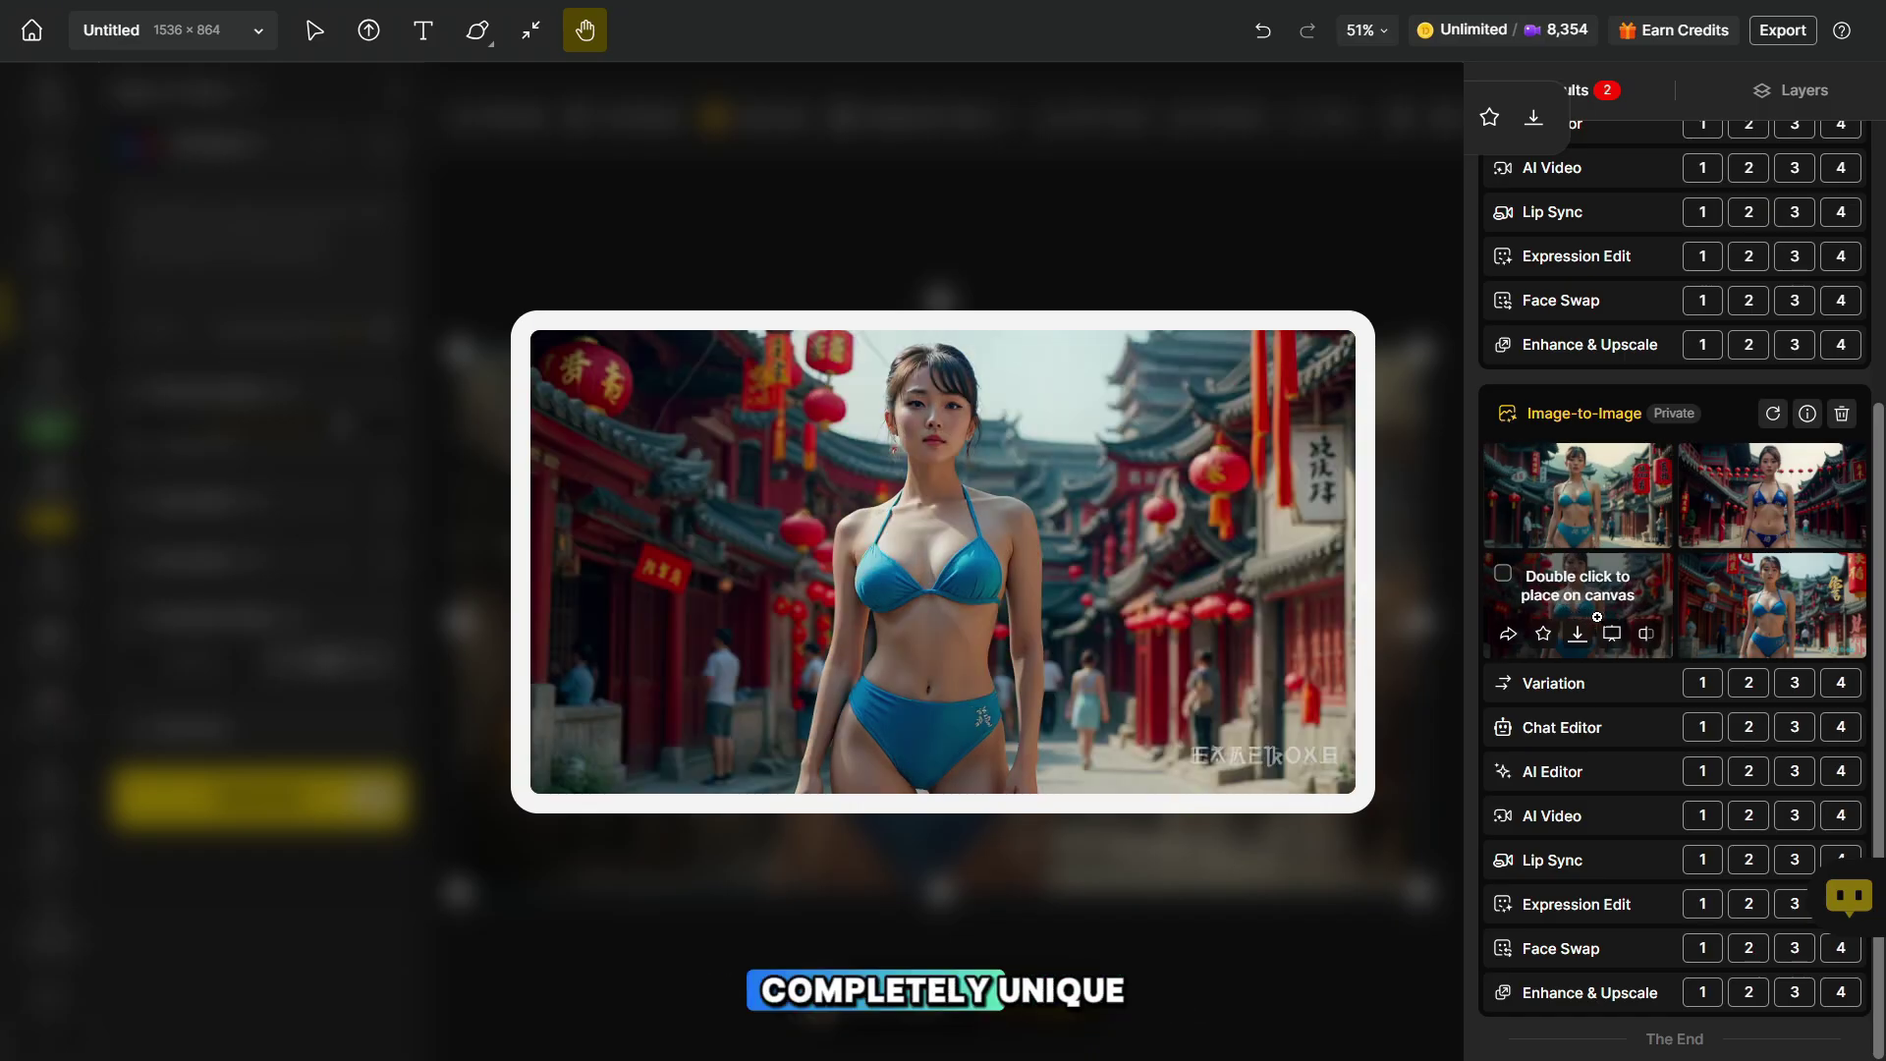
scroll(1605, 616, "down", 3)
Expand the Image-to-Image generation details and copy its full automatic prompt
left_click(1808, 164)
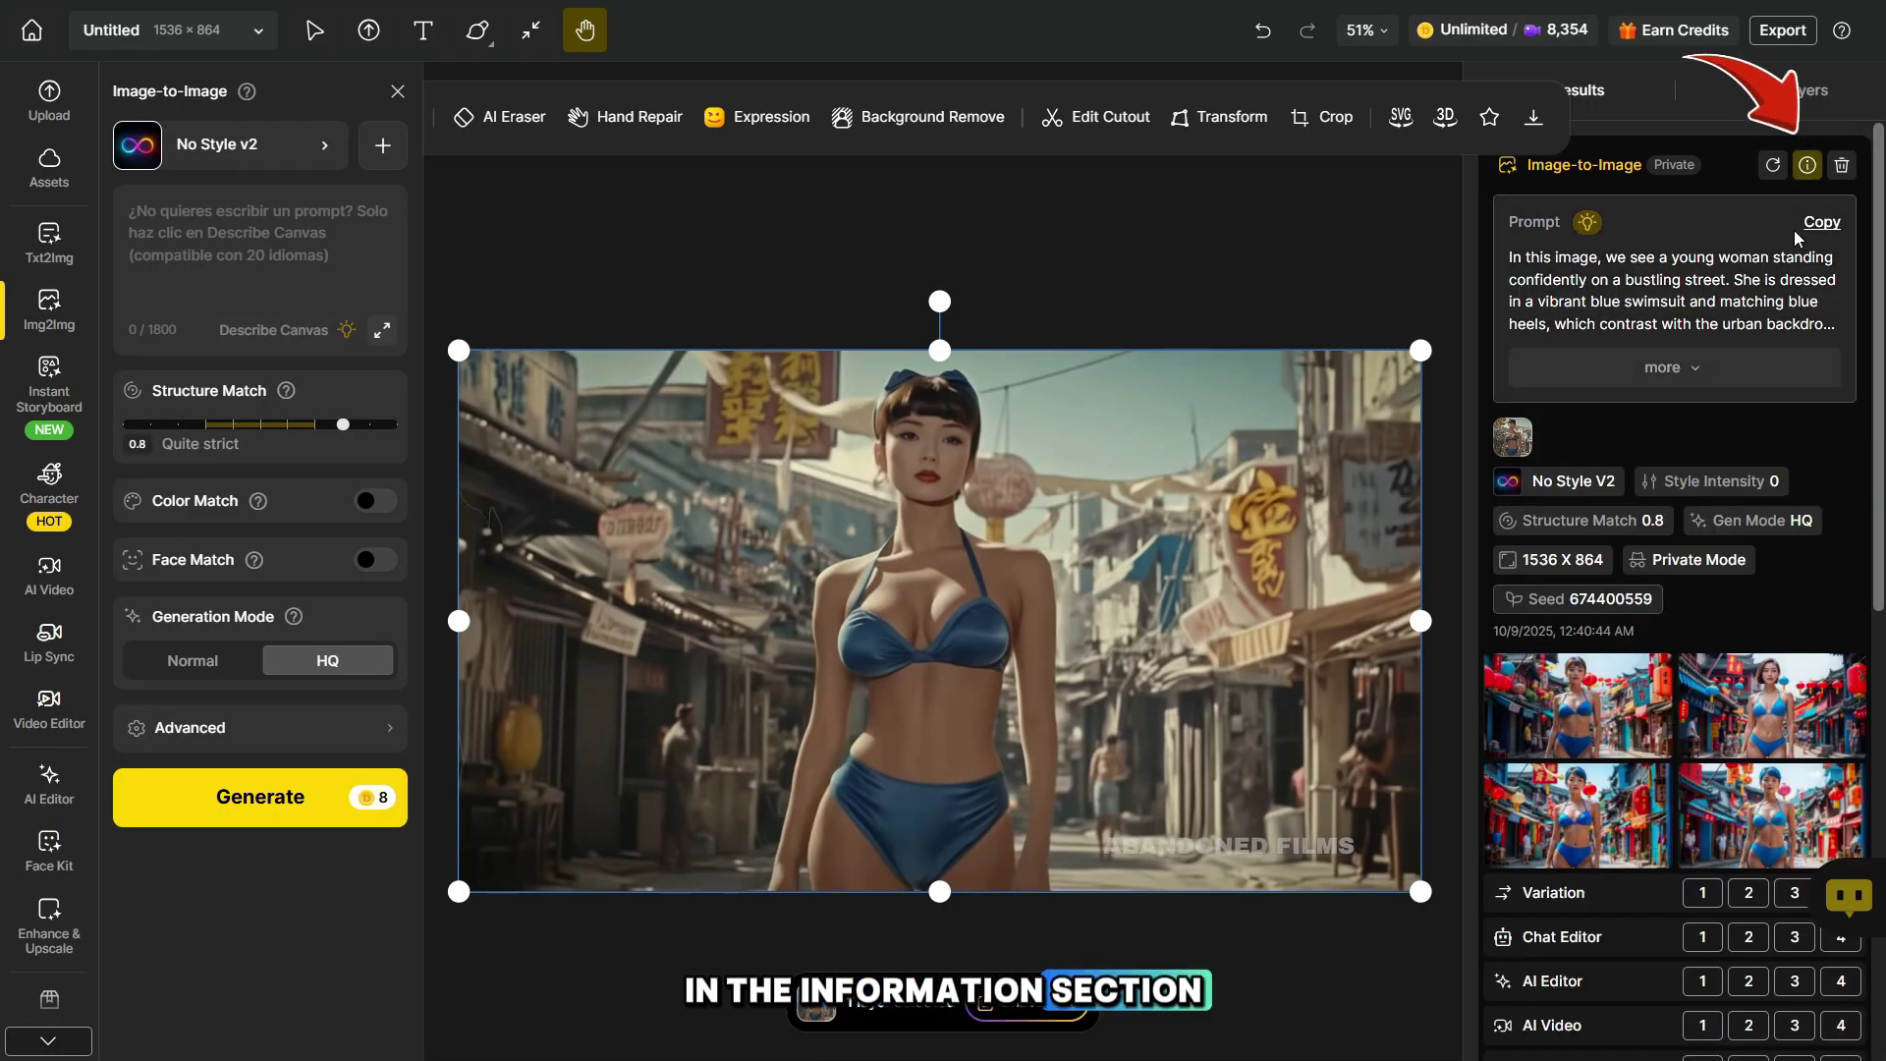
left_click(1700, 389)
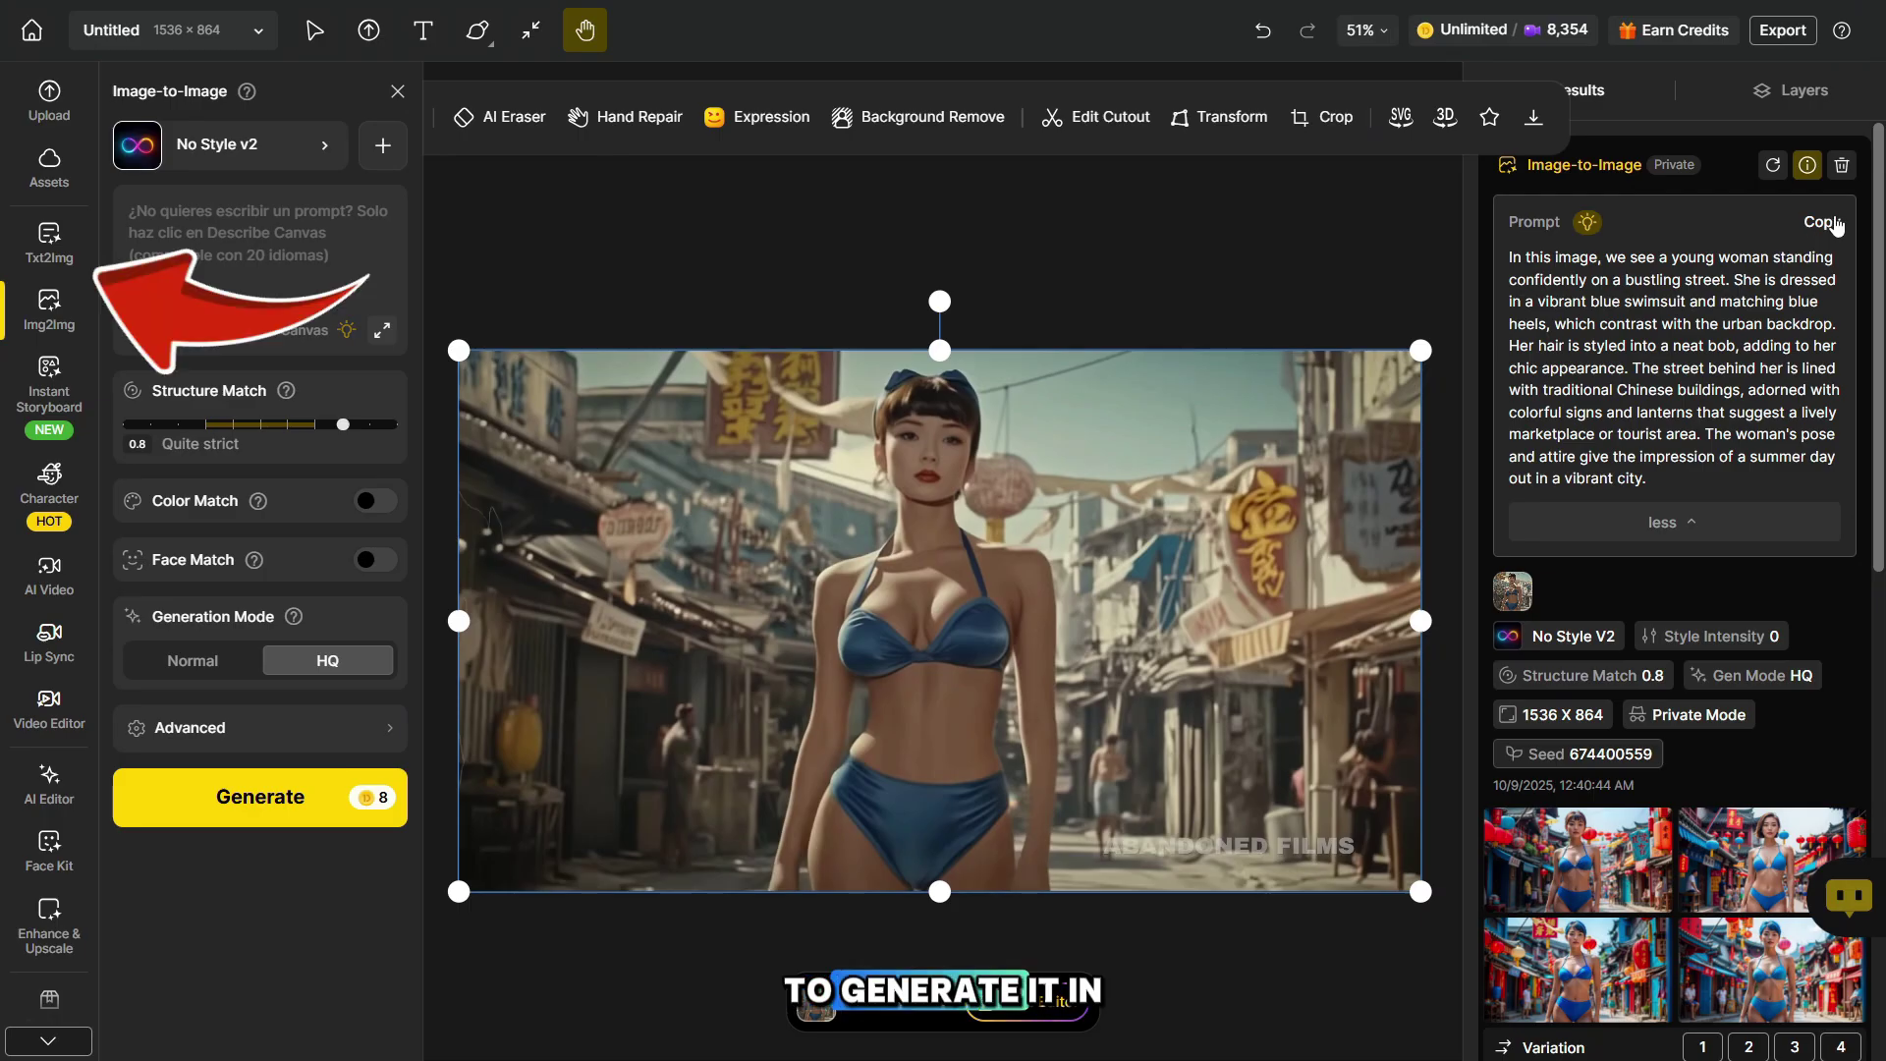
left_click(1822, 224)
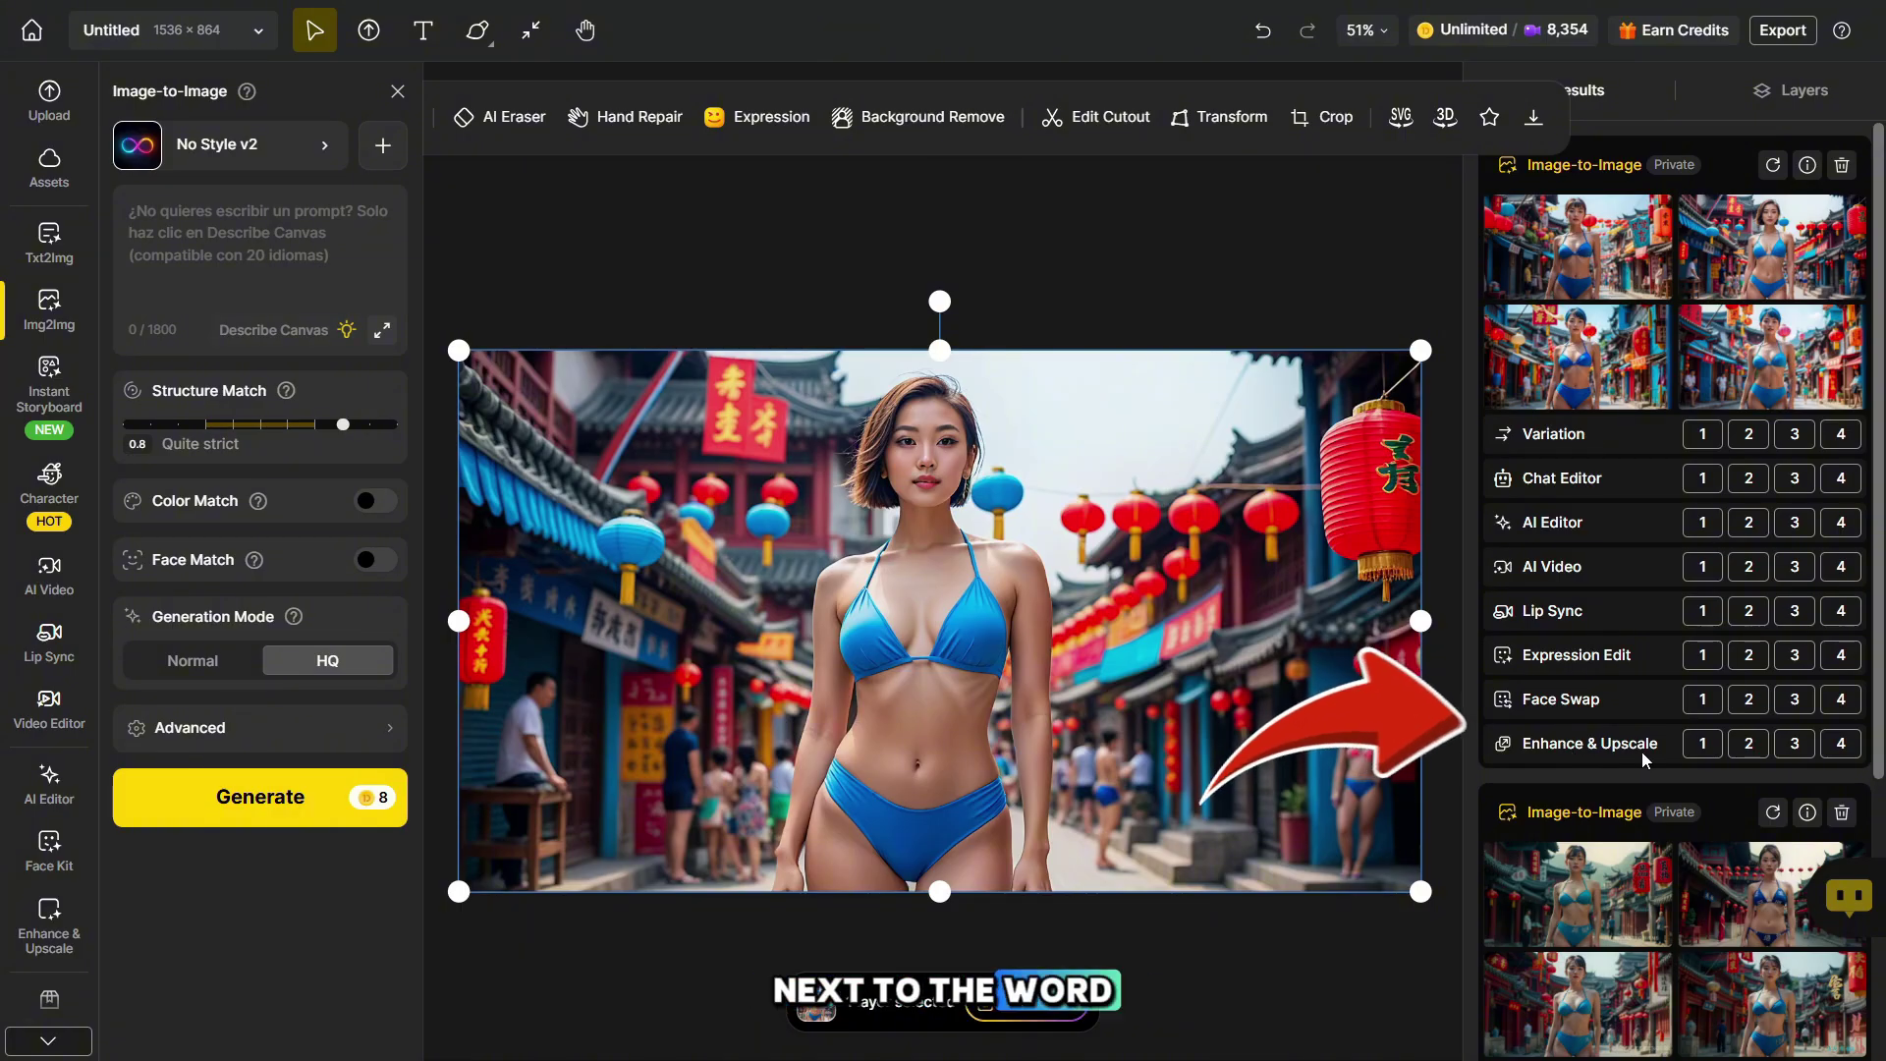
Enhance the lantern-street image with Detail strength, then deselect it on the canvas
left_click(1709, 752)
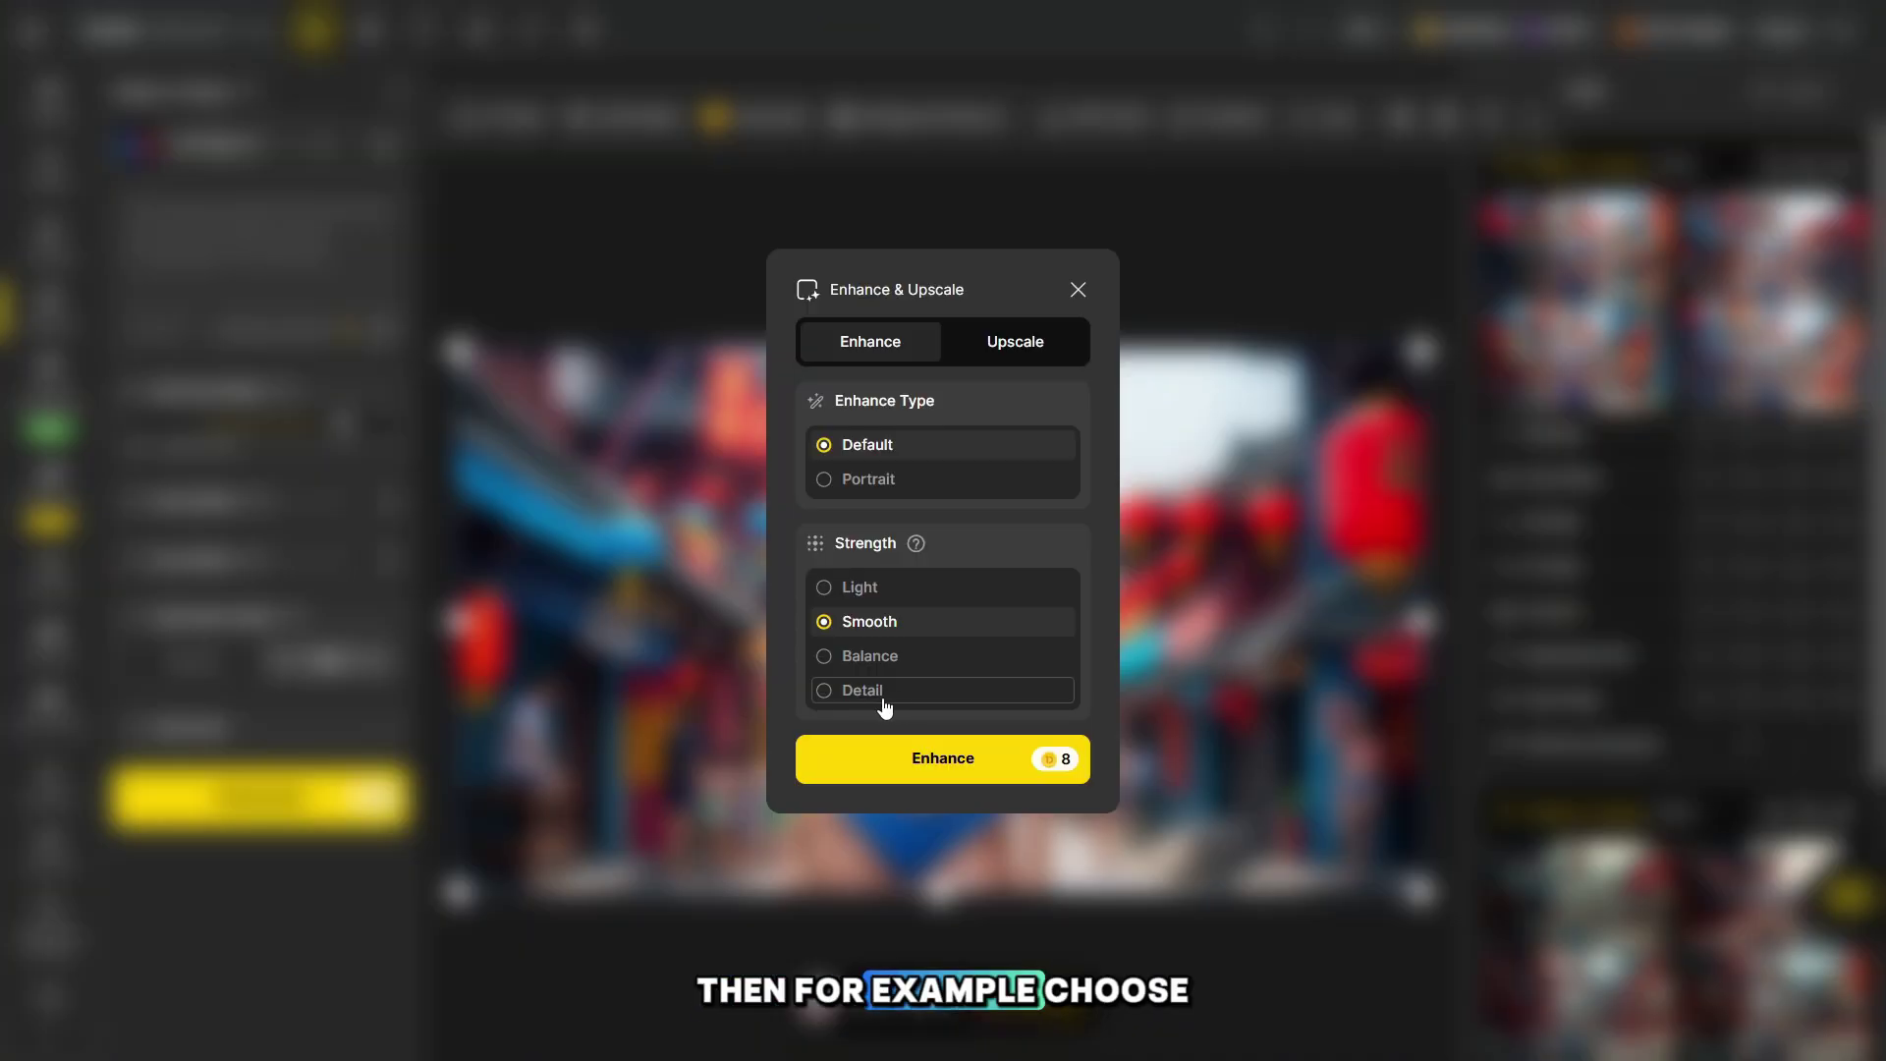
left_click(884, 691)
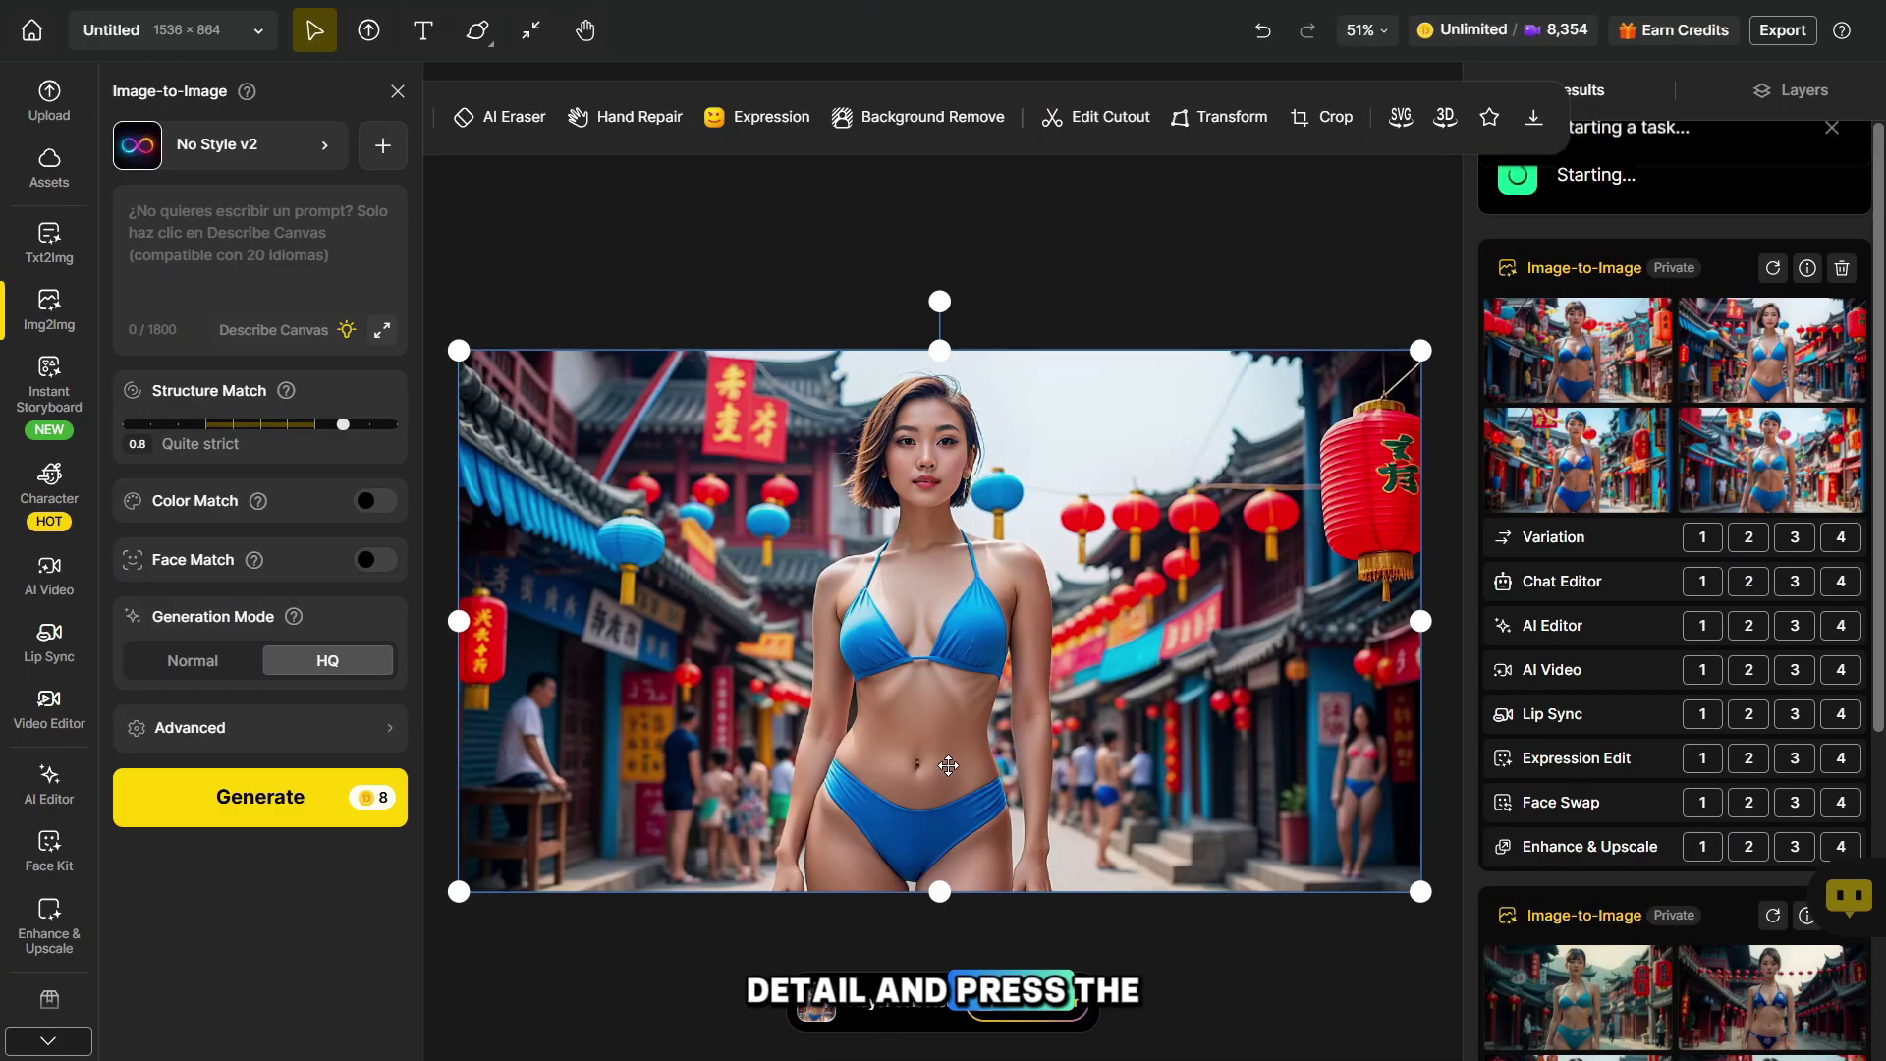
left_click(945, 764)
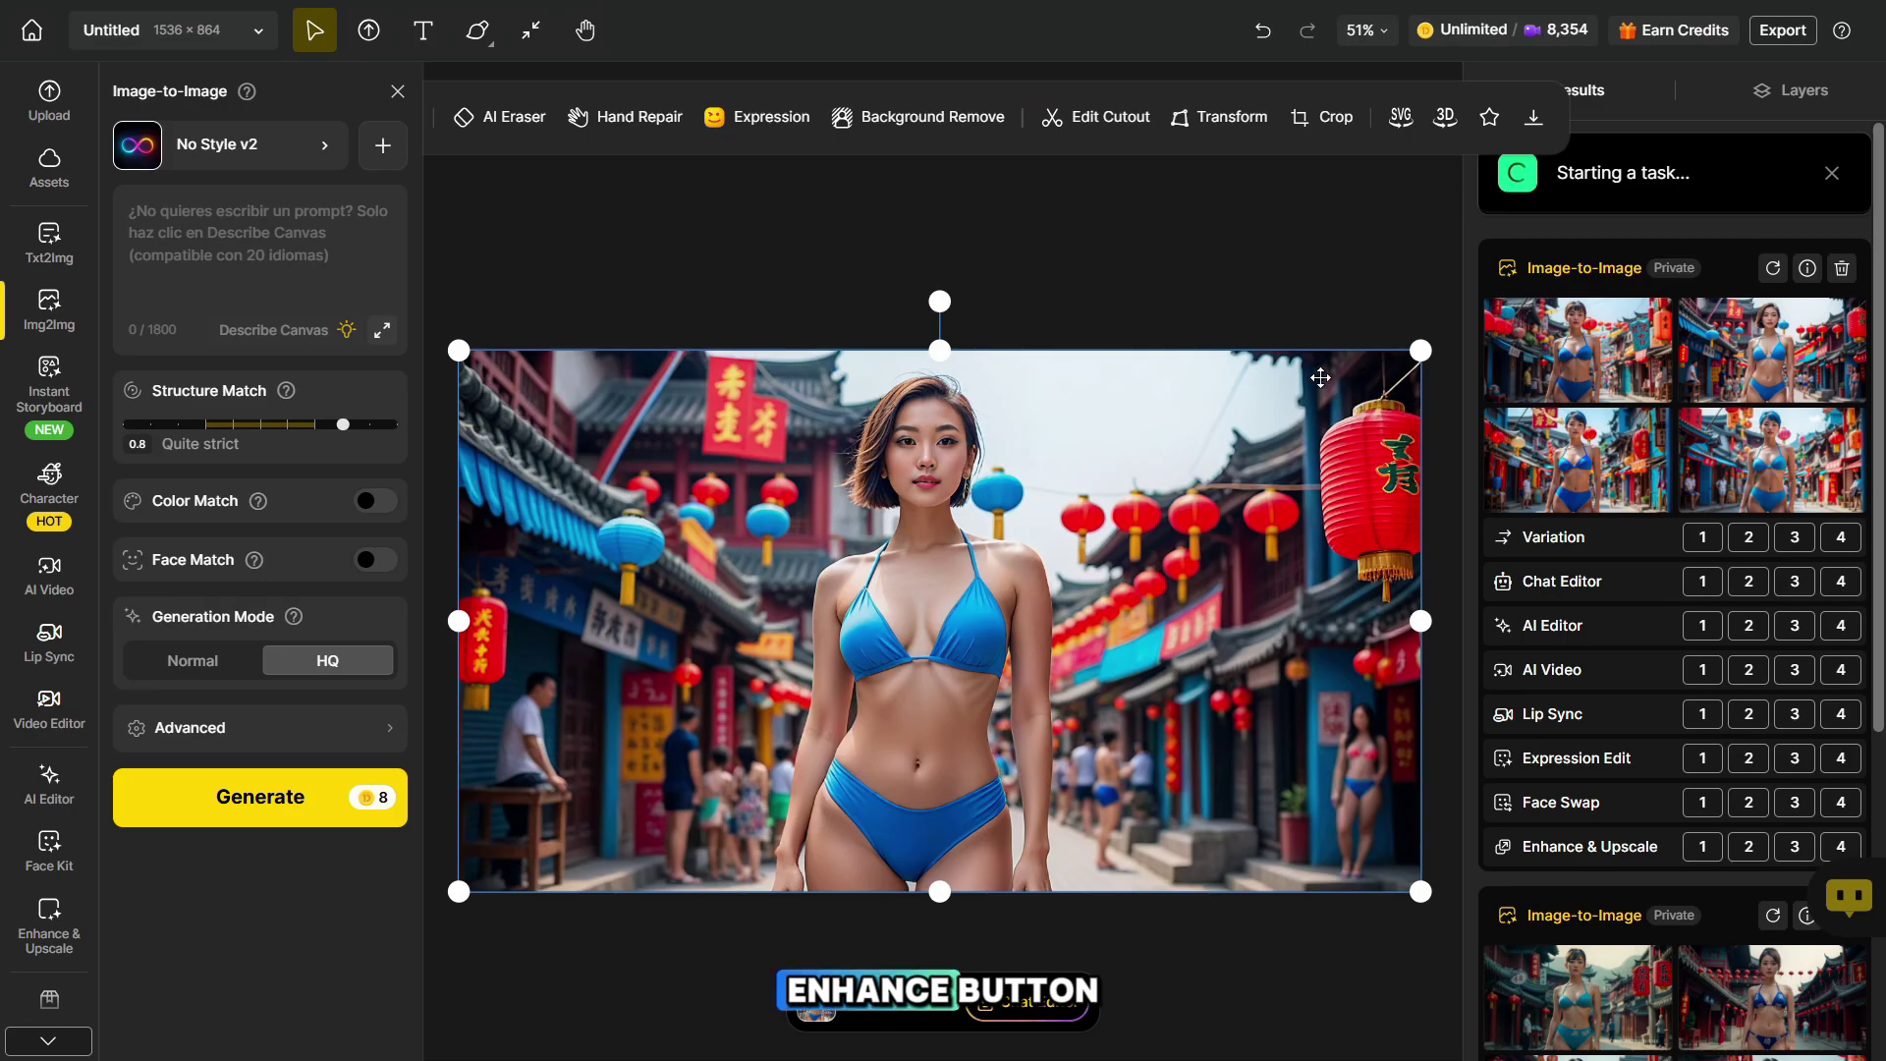
left_click(1347, 269)
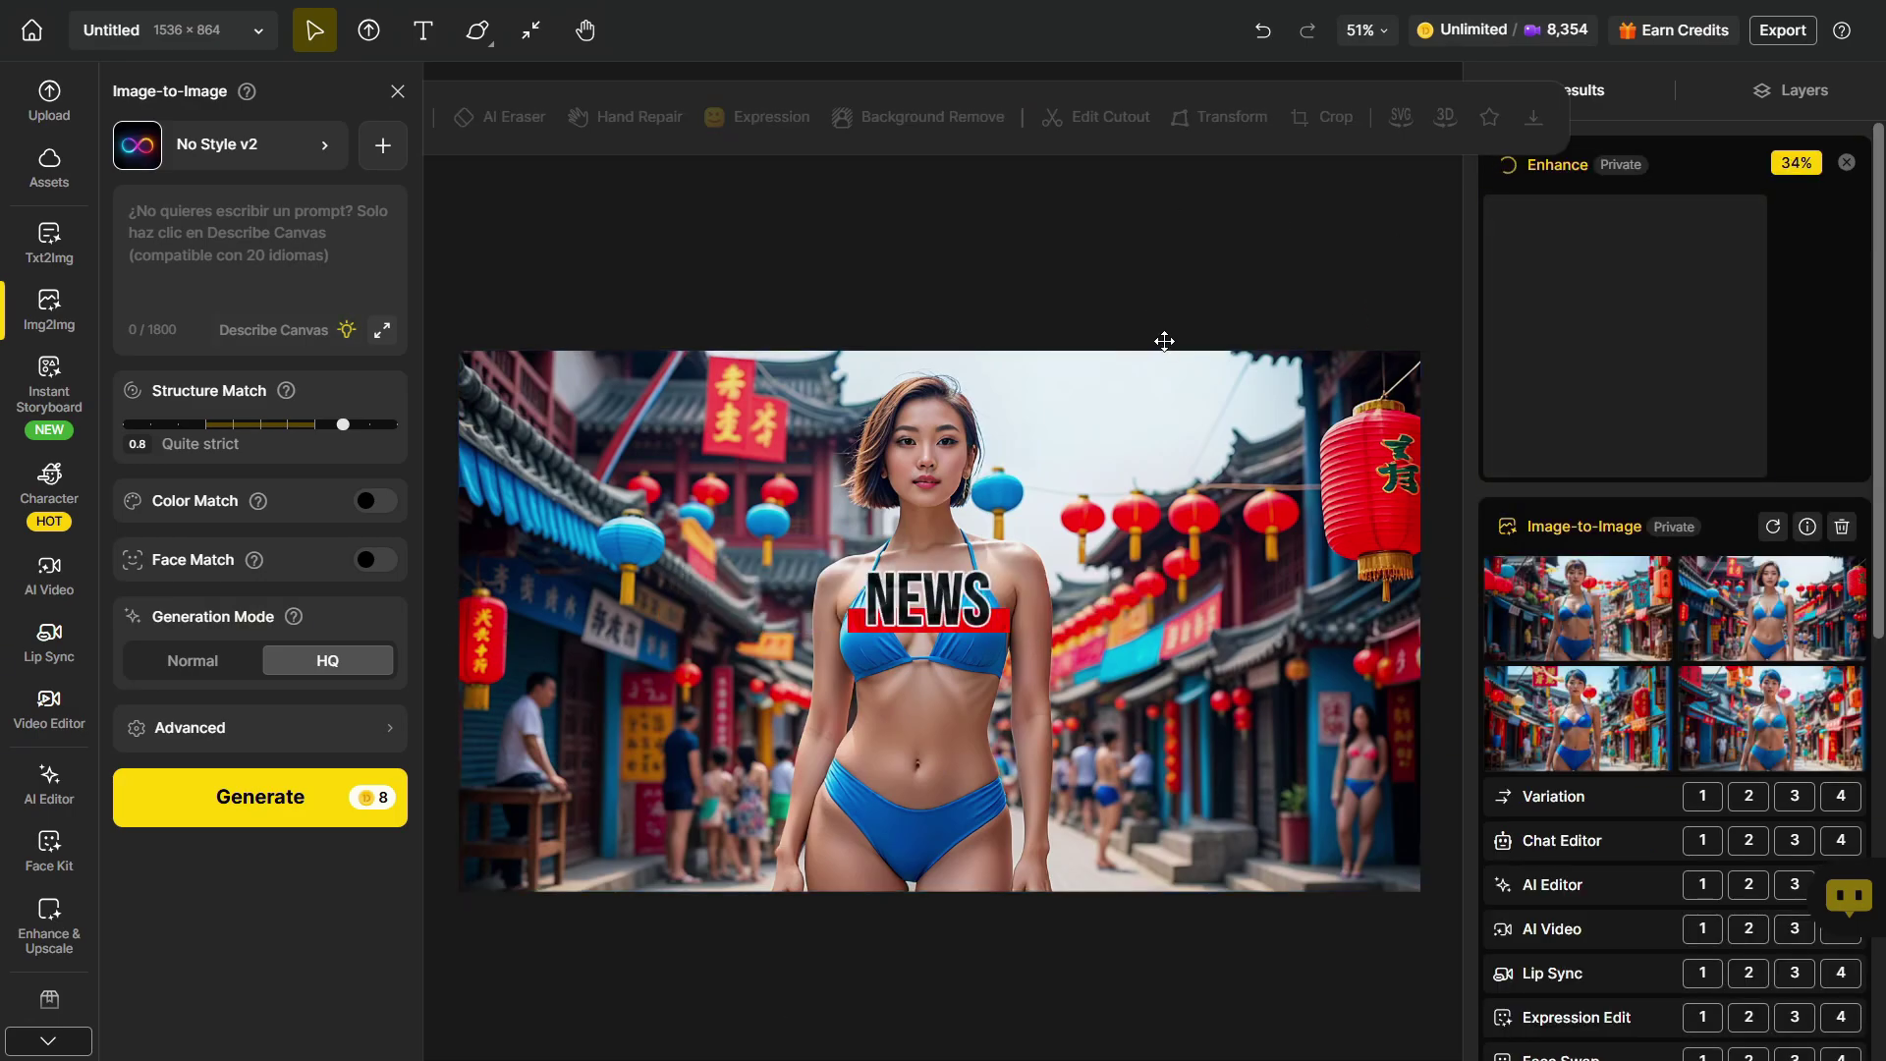
Place the finished enhanced result from the Results panel onto the canvas
mouse_move(1478, 30)
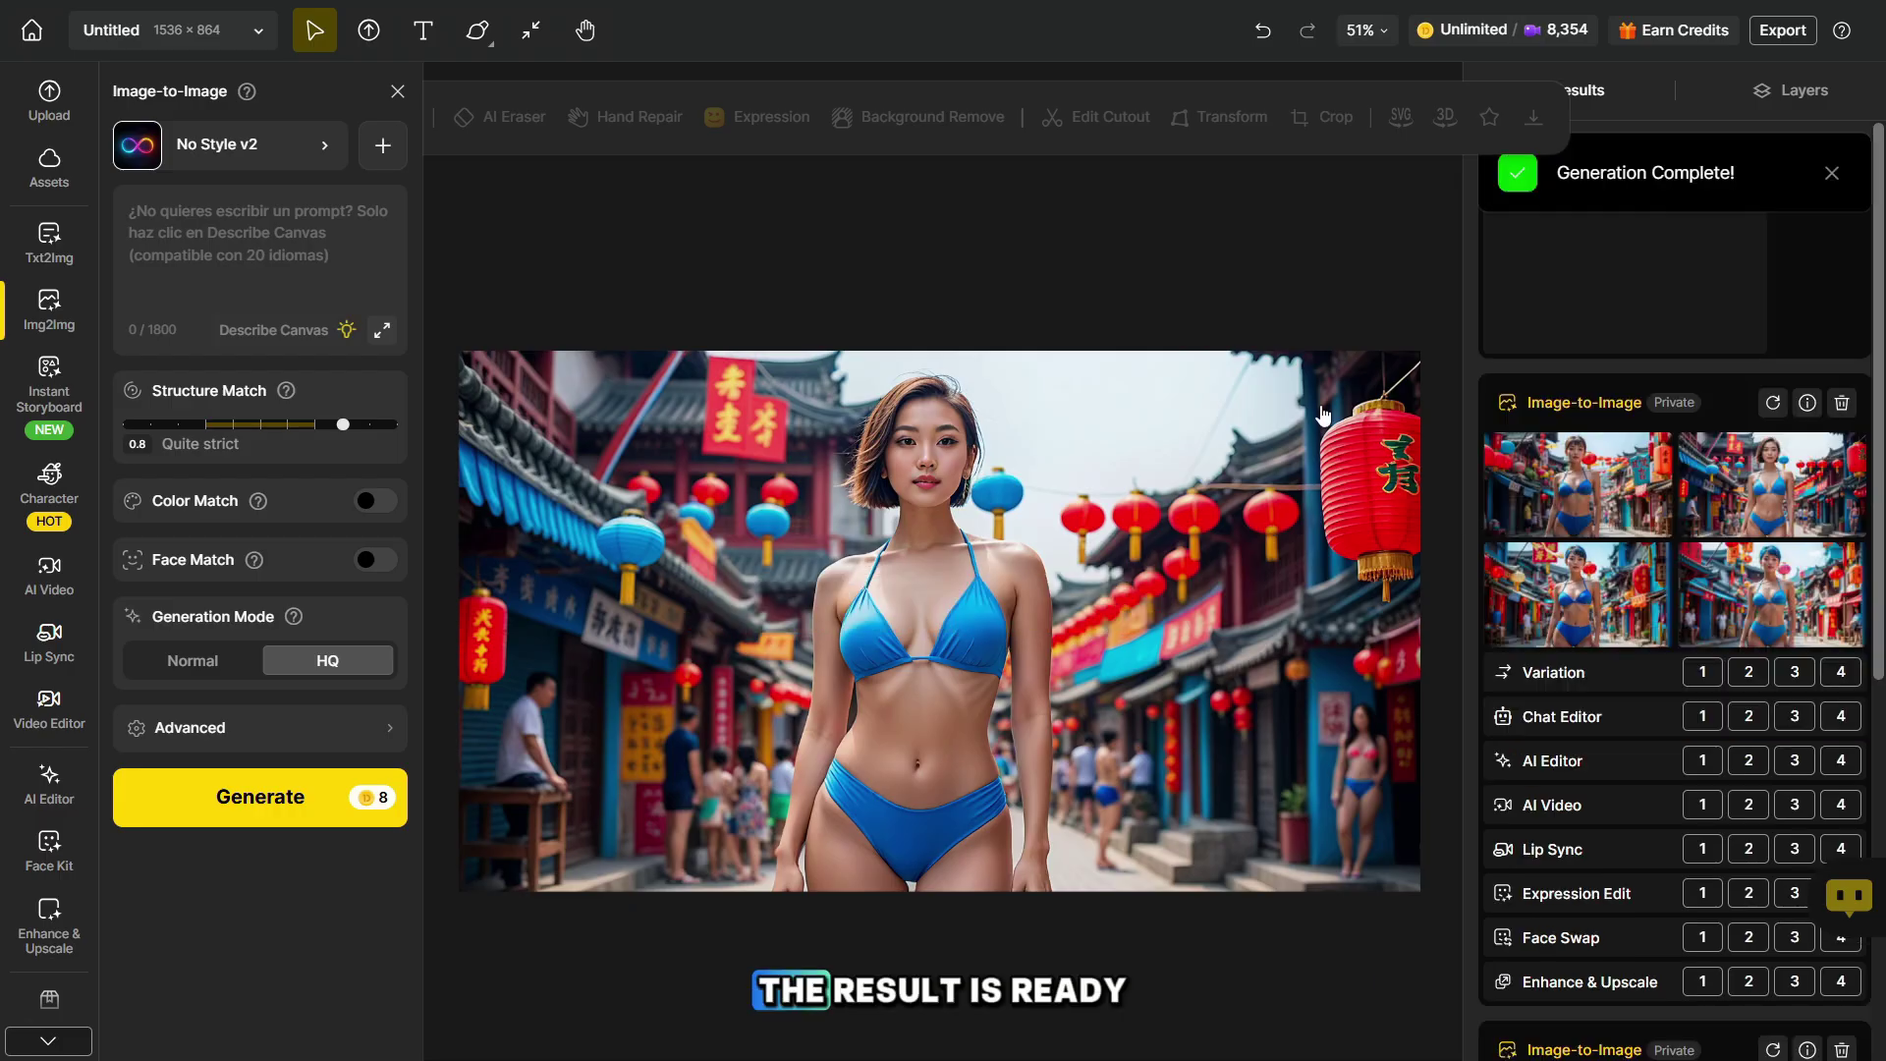
mouse_move(1602, 278)
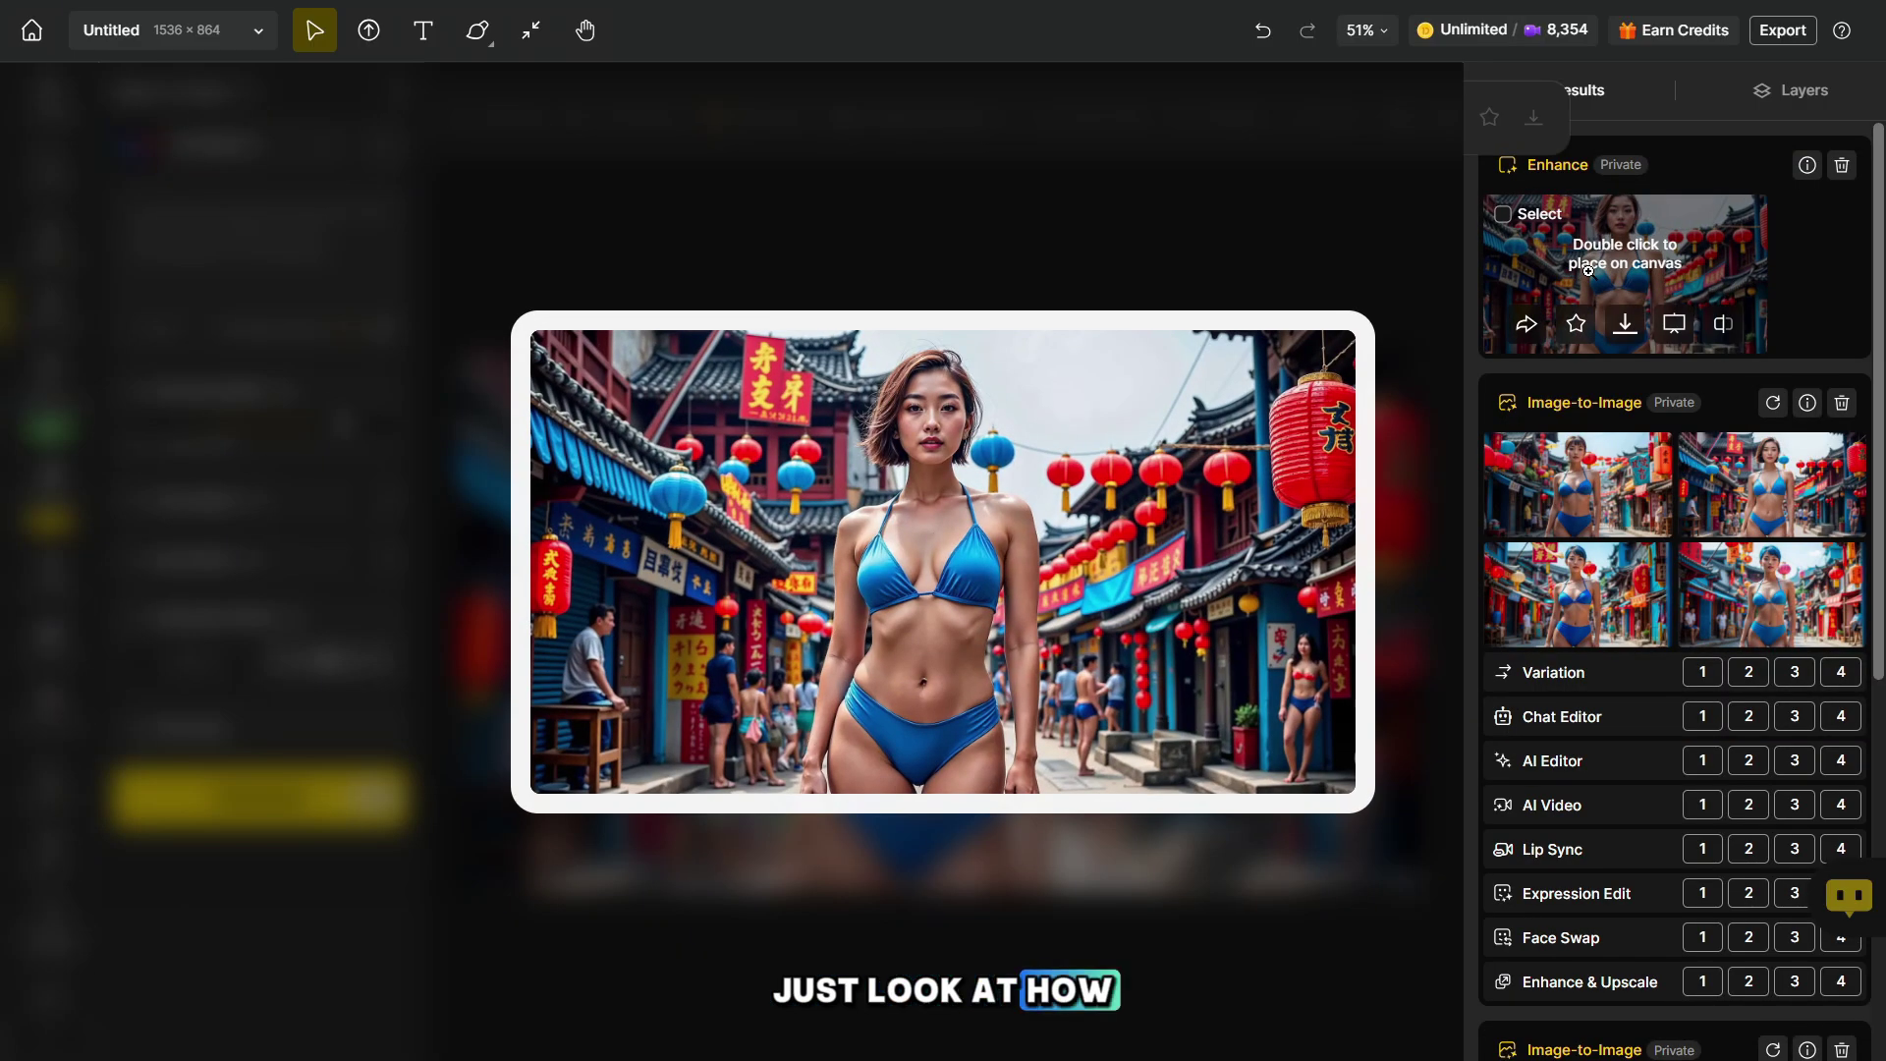
double_click(1602, 278)
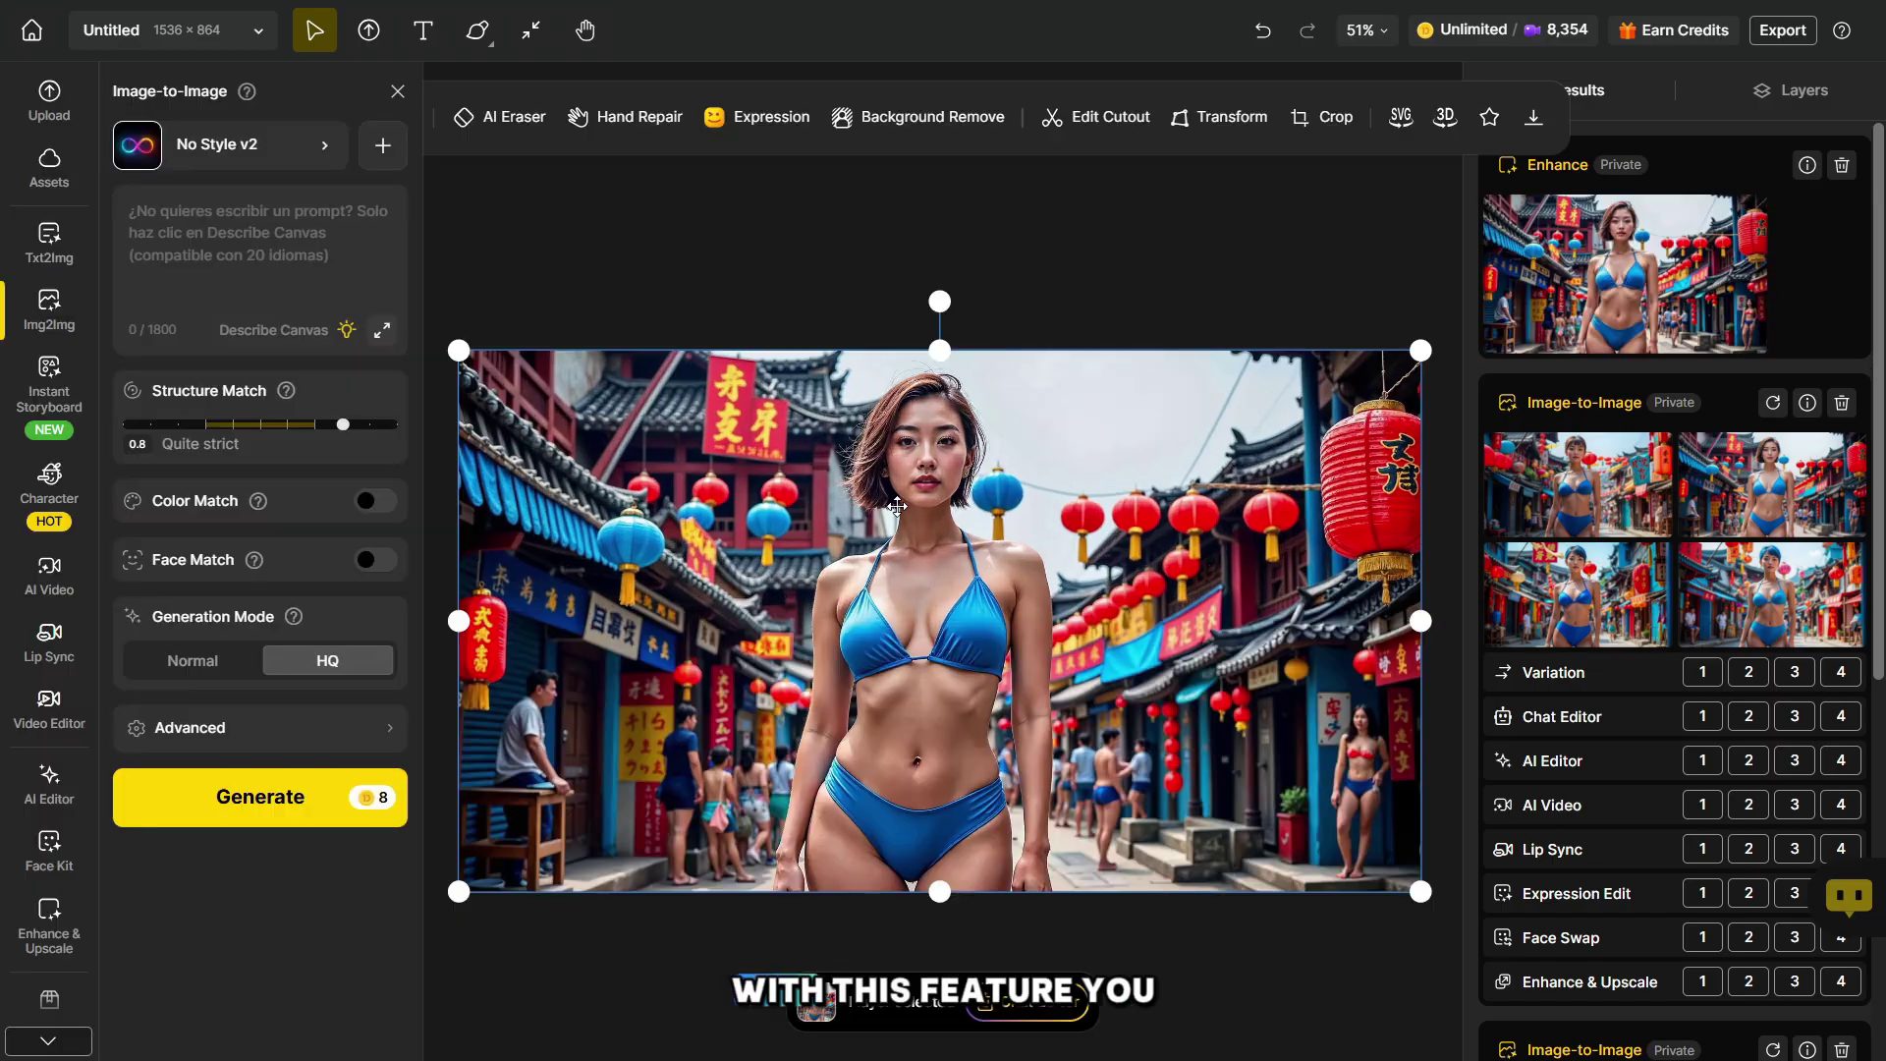
Shift the enhanced image left and browse earlier results, like the red-haired fighter at a bar
left_click_drag(1136, 636, 1060, 646)
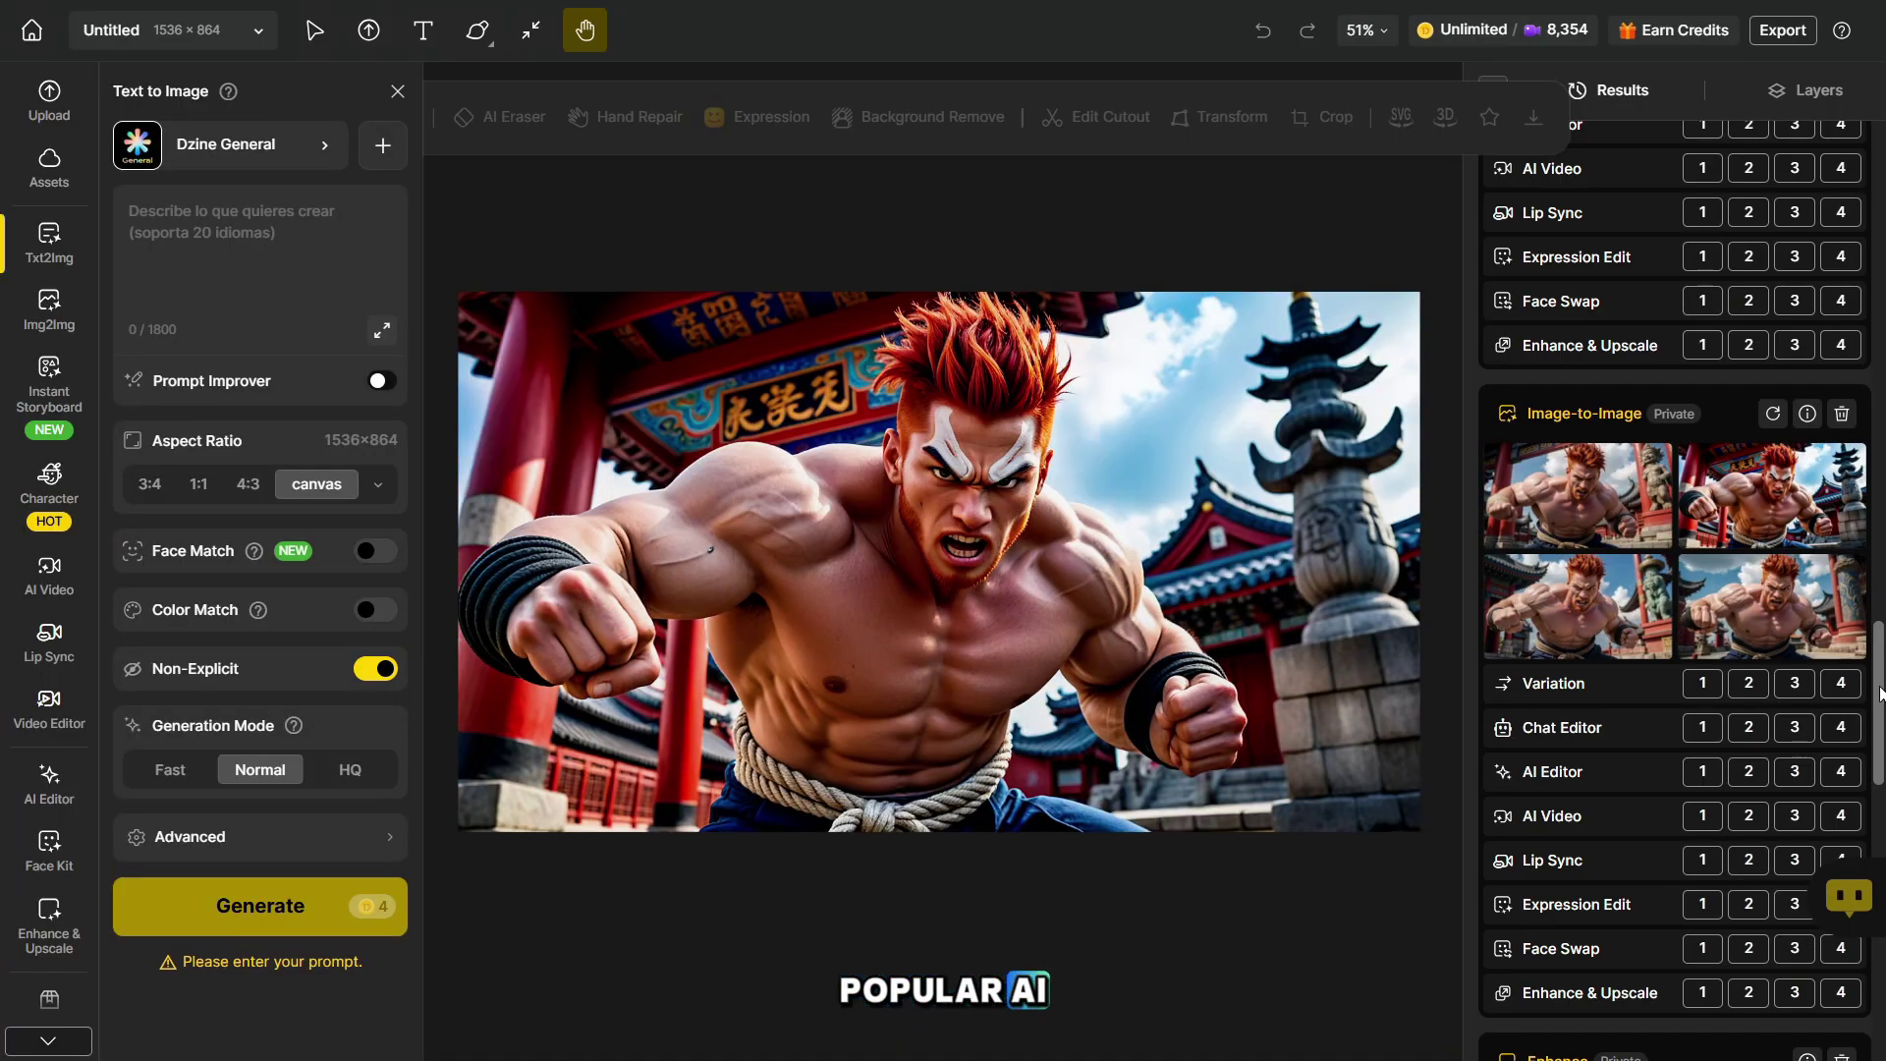
scroll(1879, 693, "down", 2)
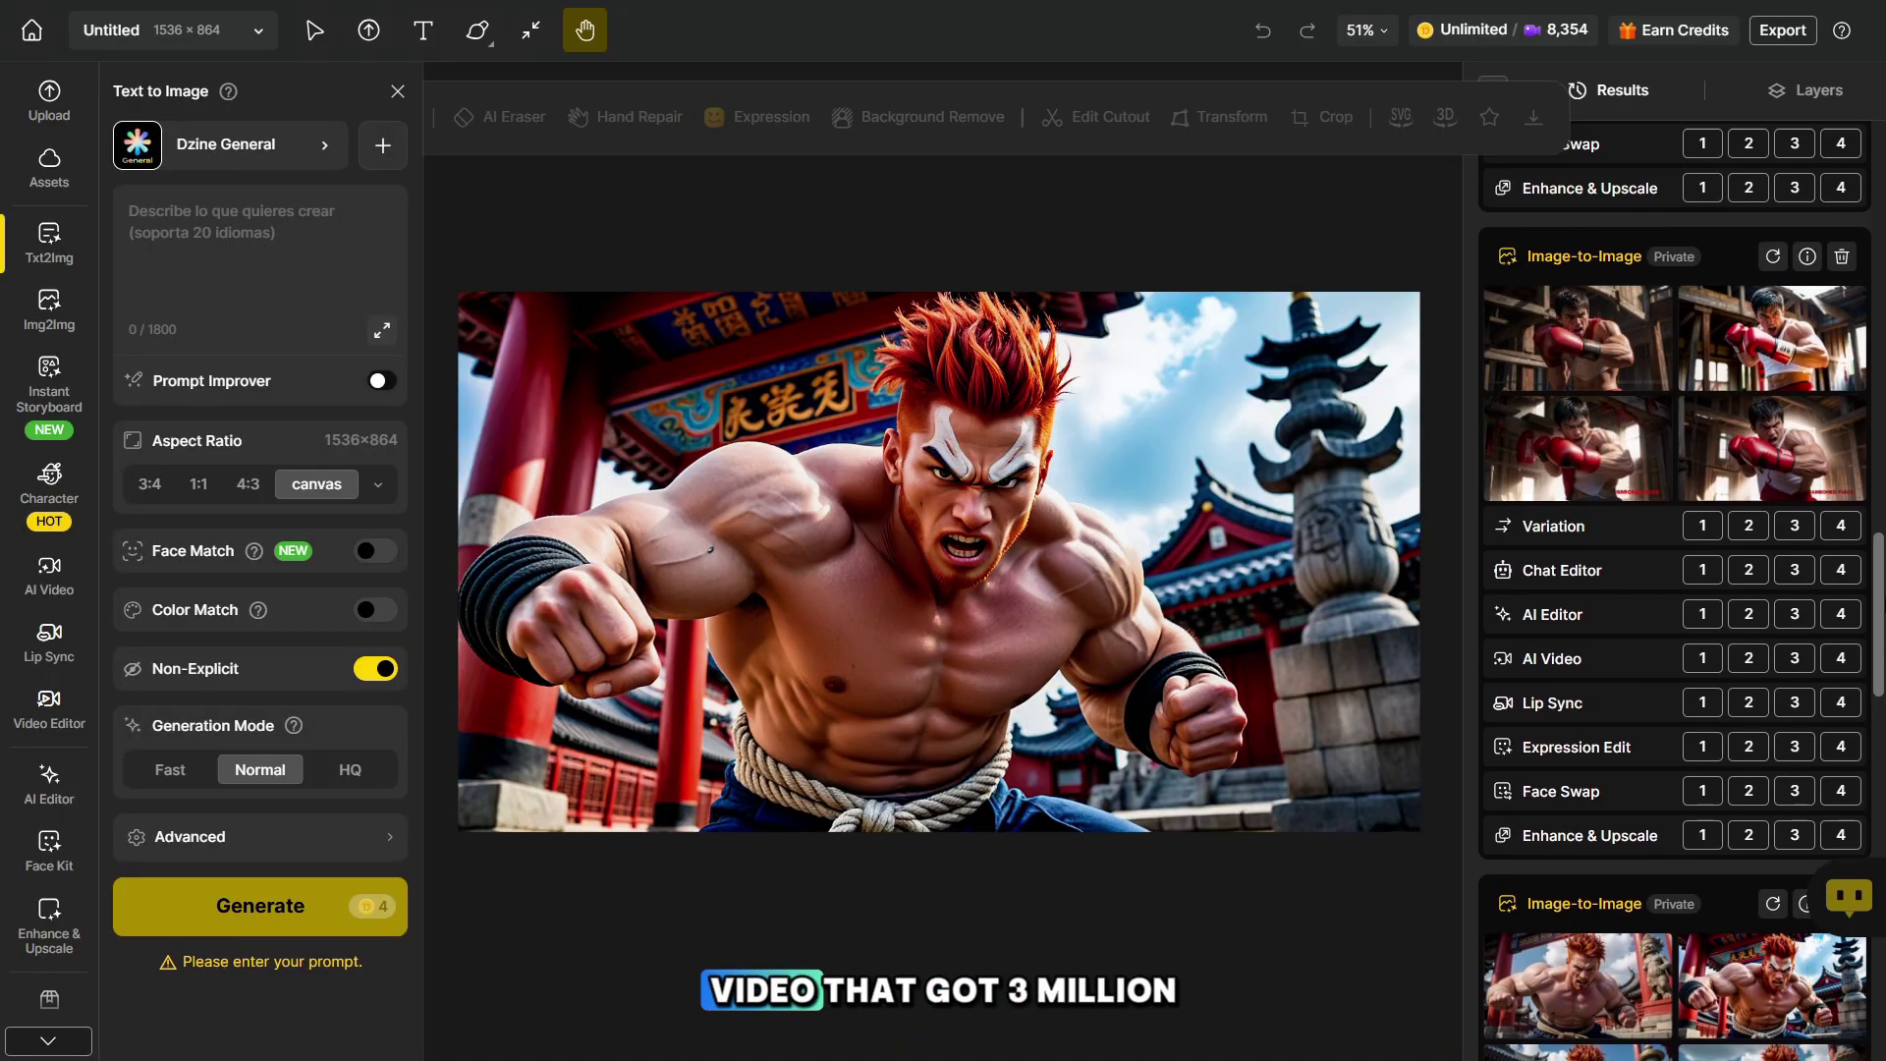
scroll(1879, 693, "up", 2)
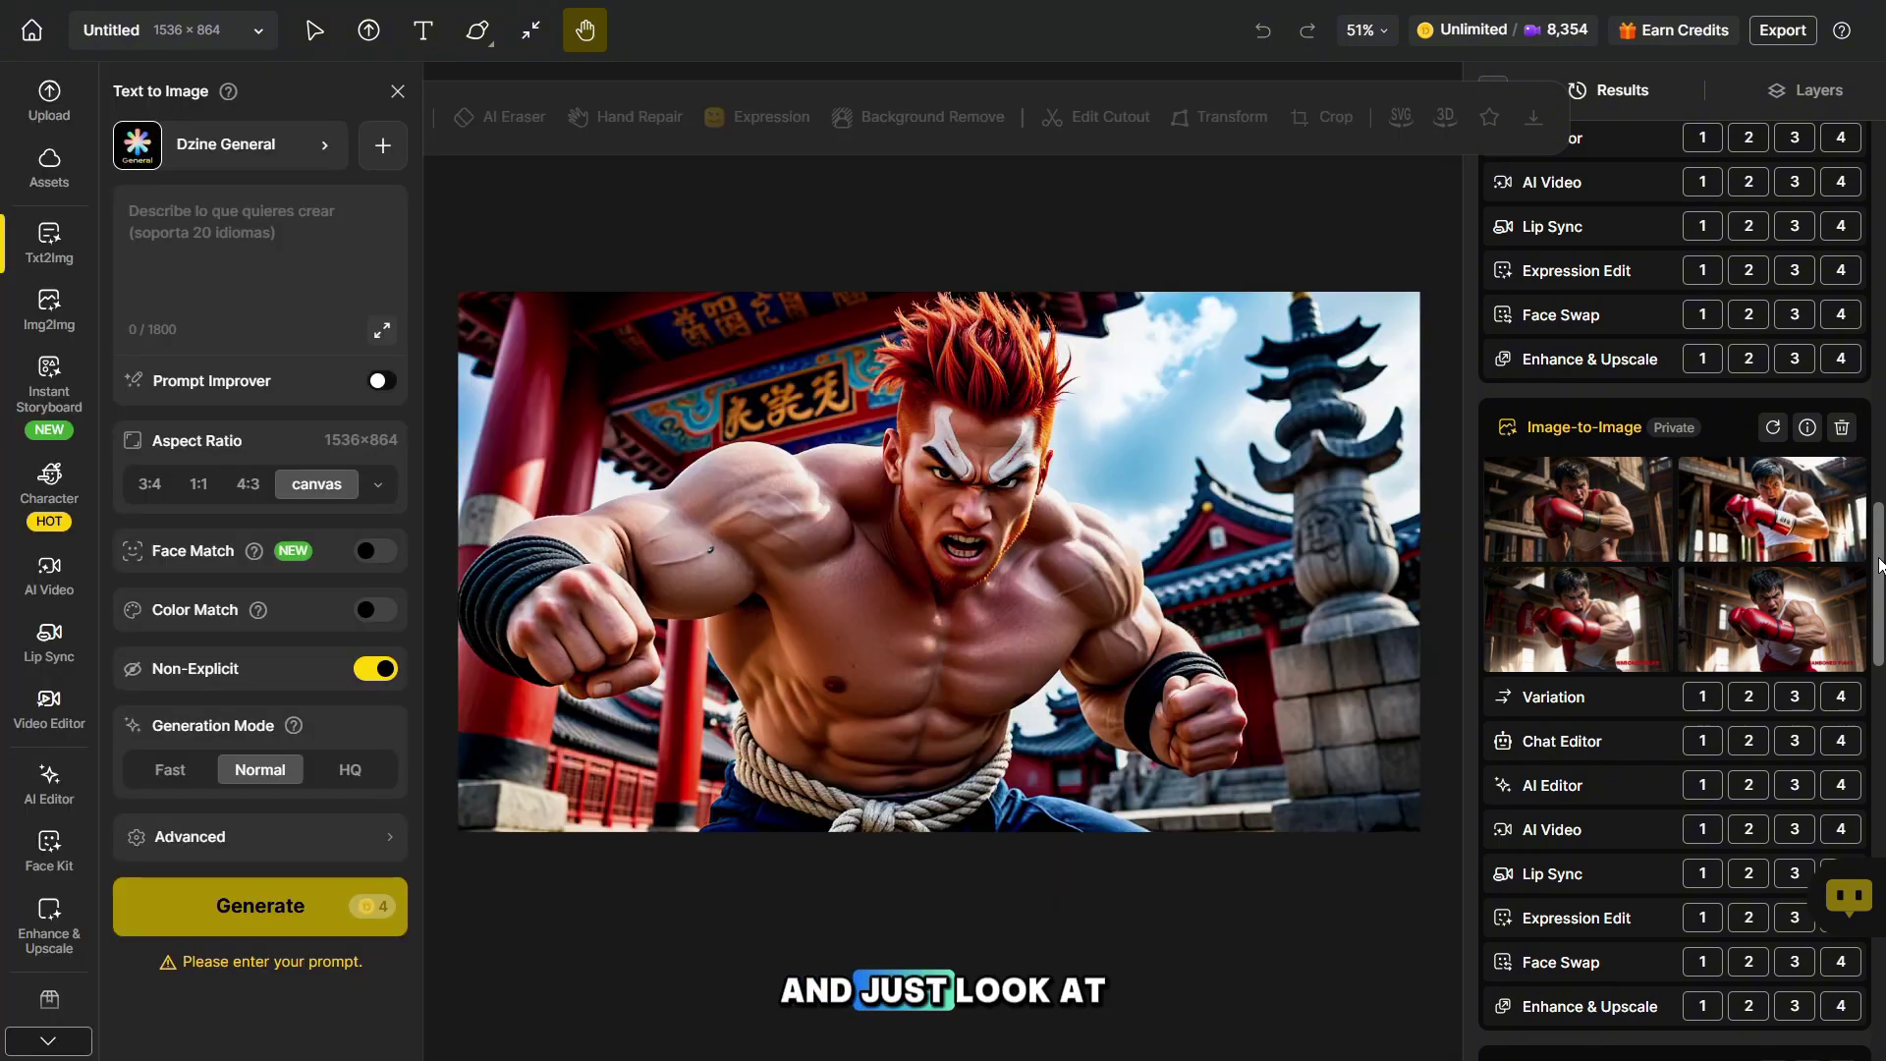
scroll(1847, 589, "down", 5)
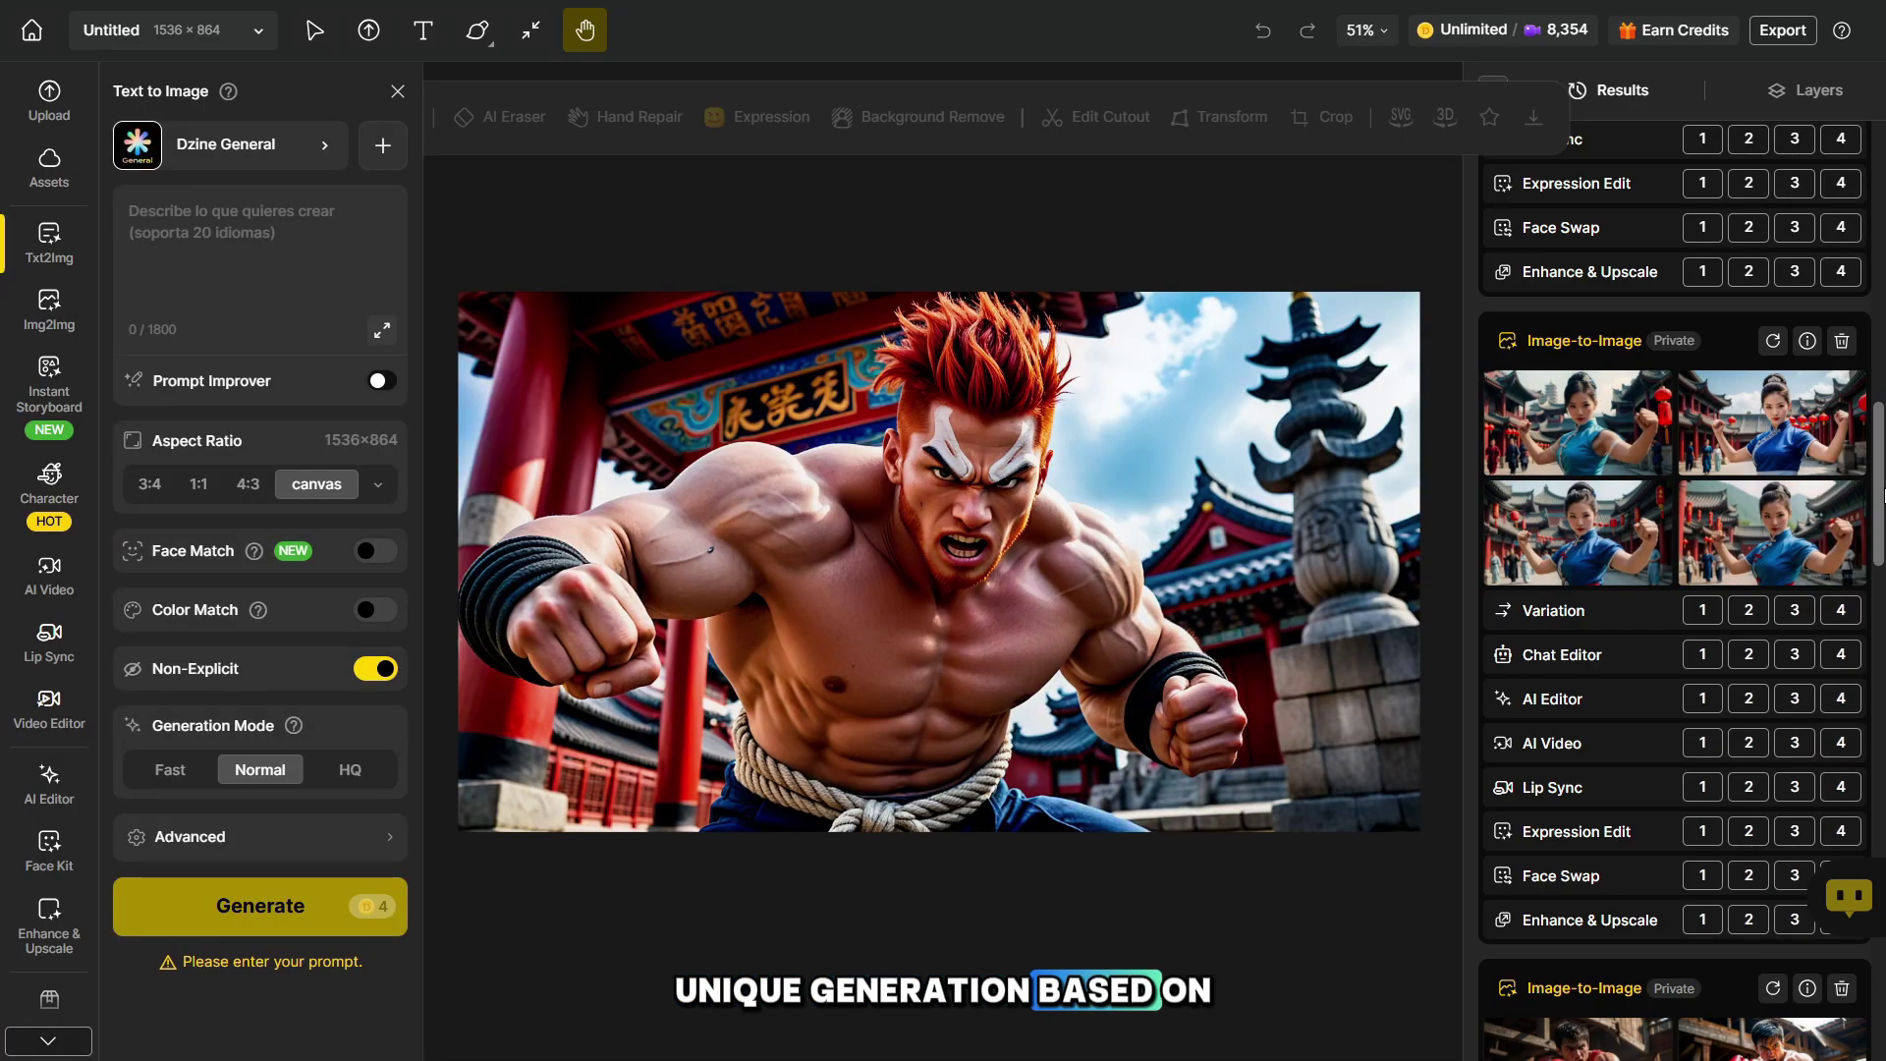
scroll(1827, 491, "down", 5)
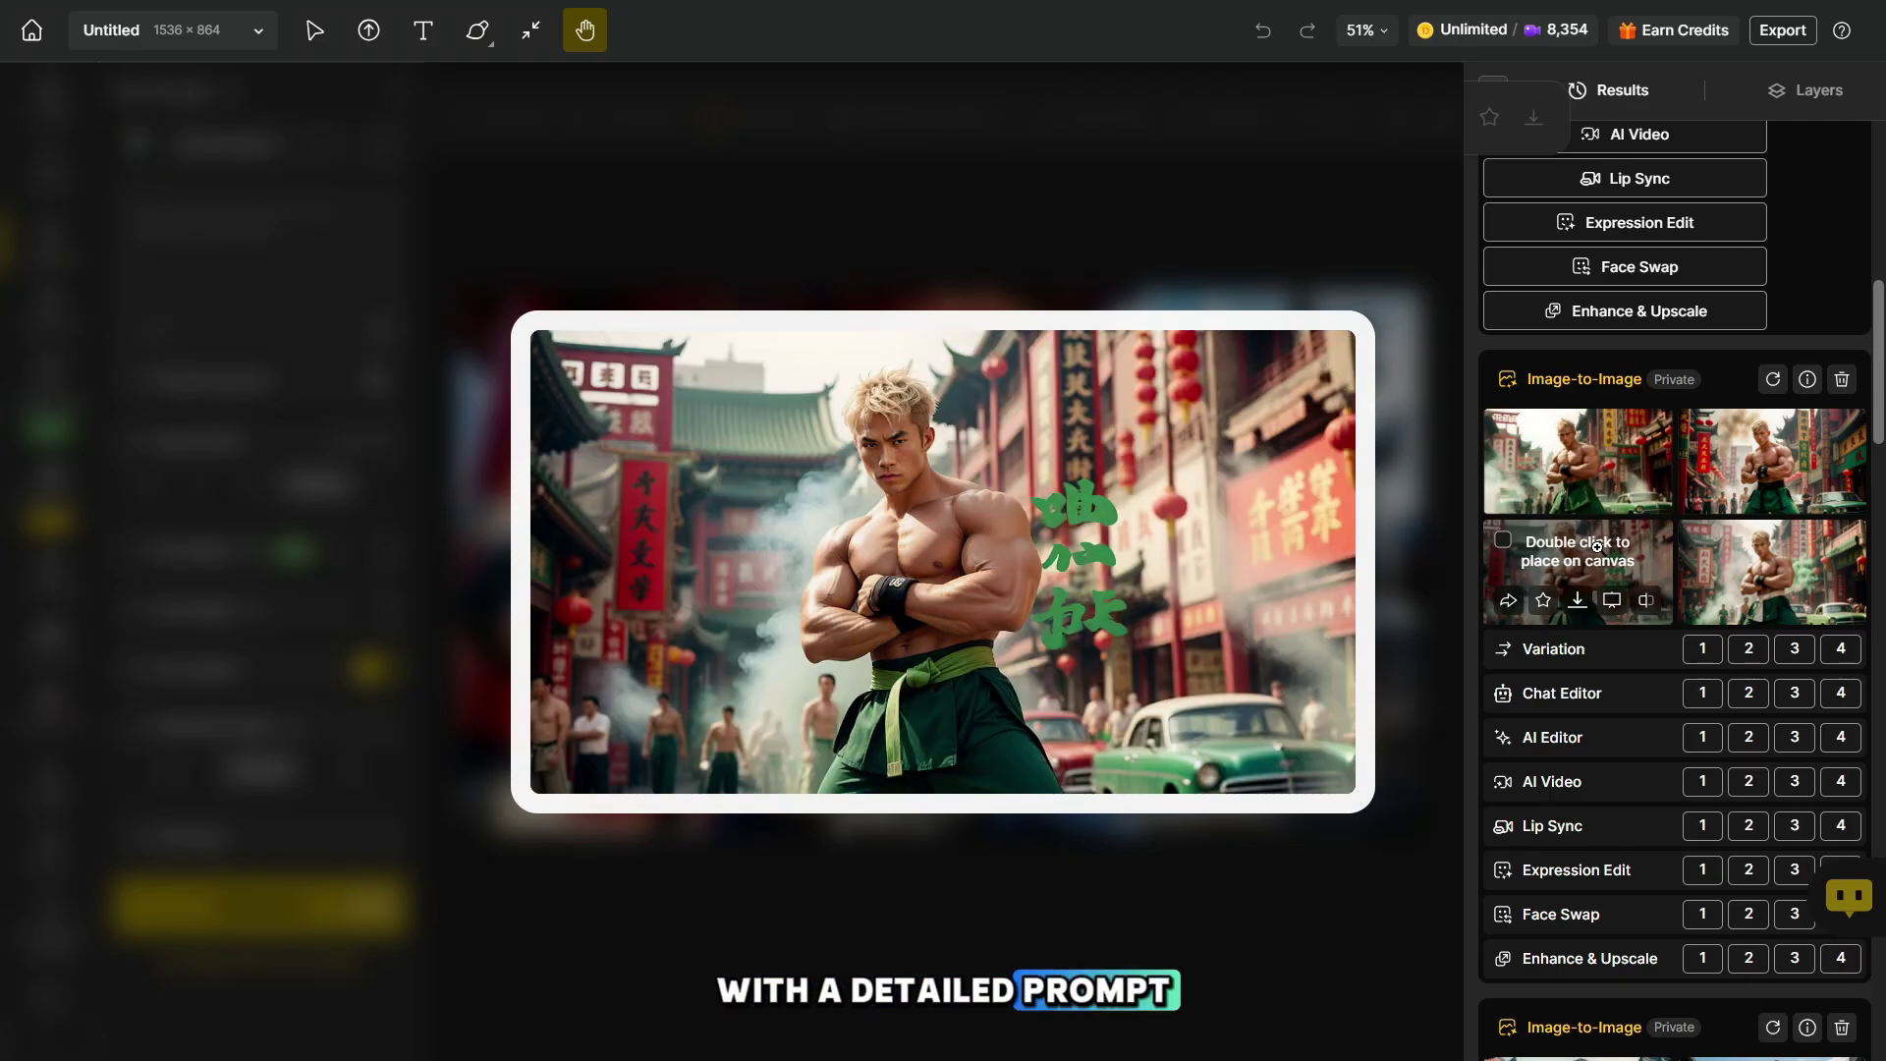
scroll(1670, 589, "up", 3)
scroll(1674, 589, "up", 2)
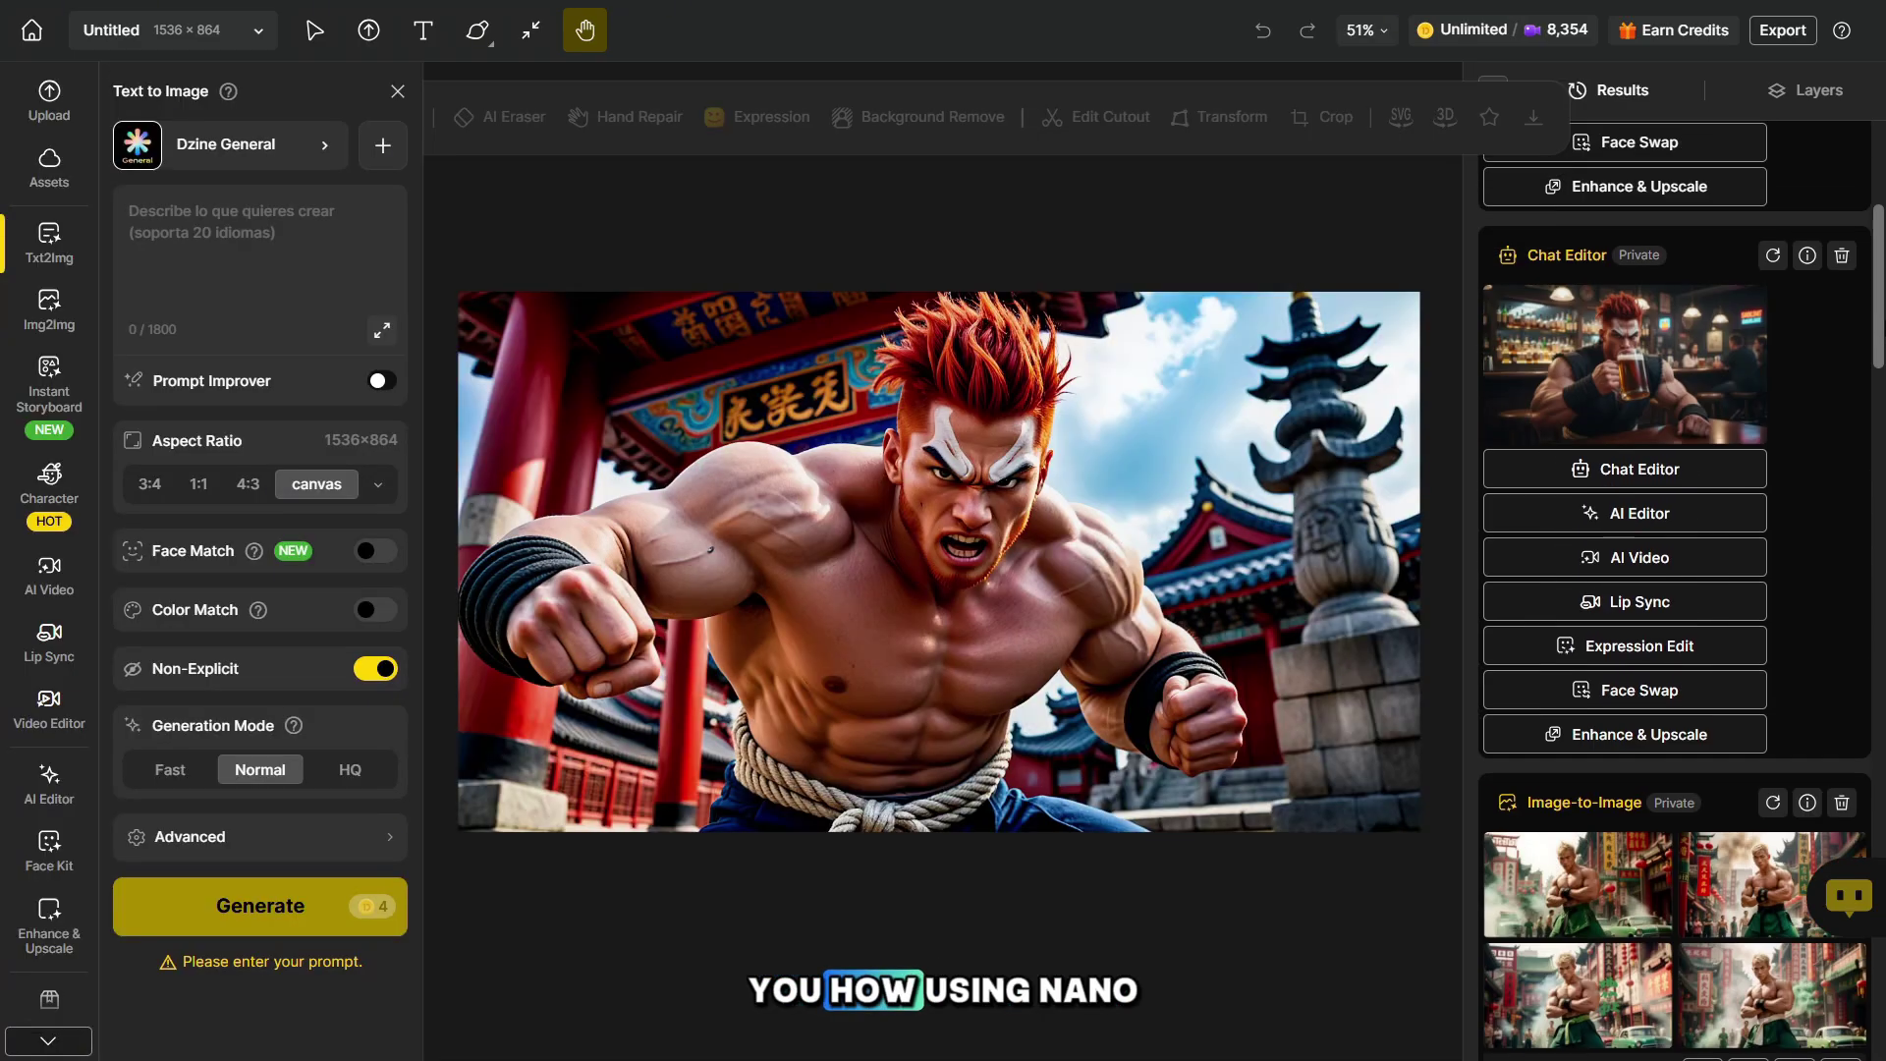
scroll(1675, 589, "down", 1)
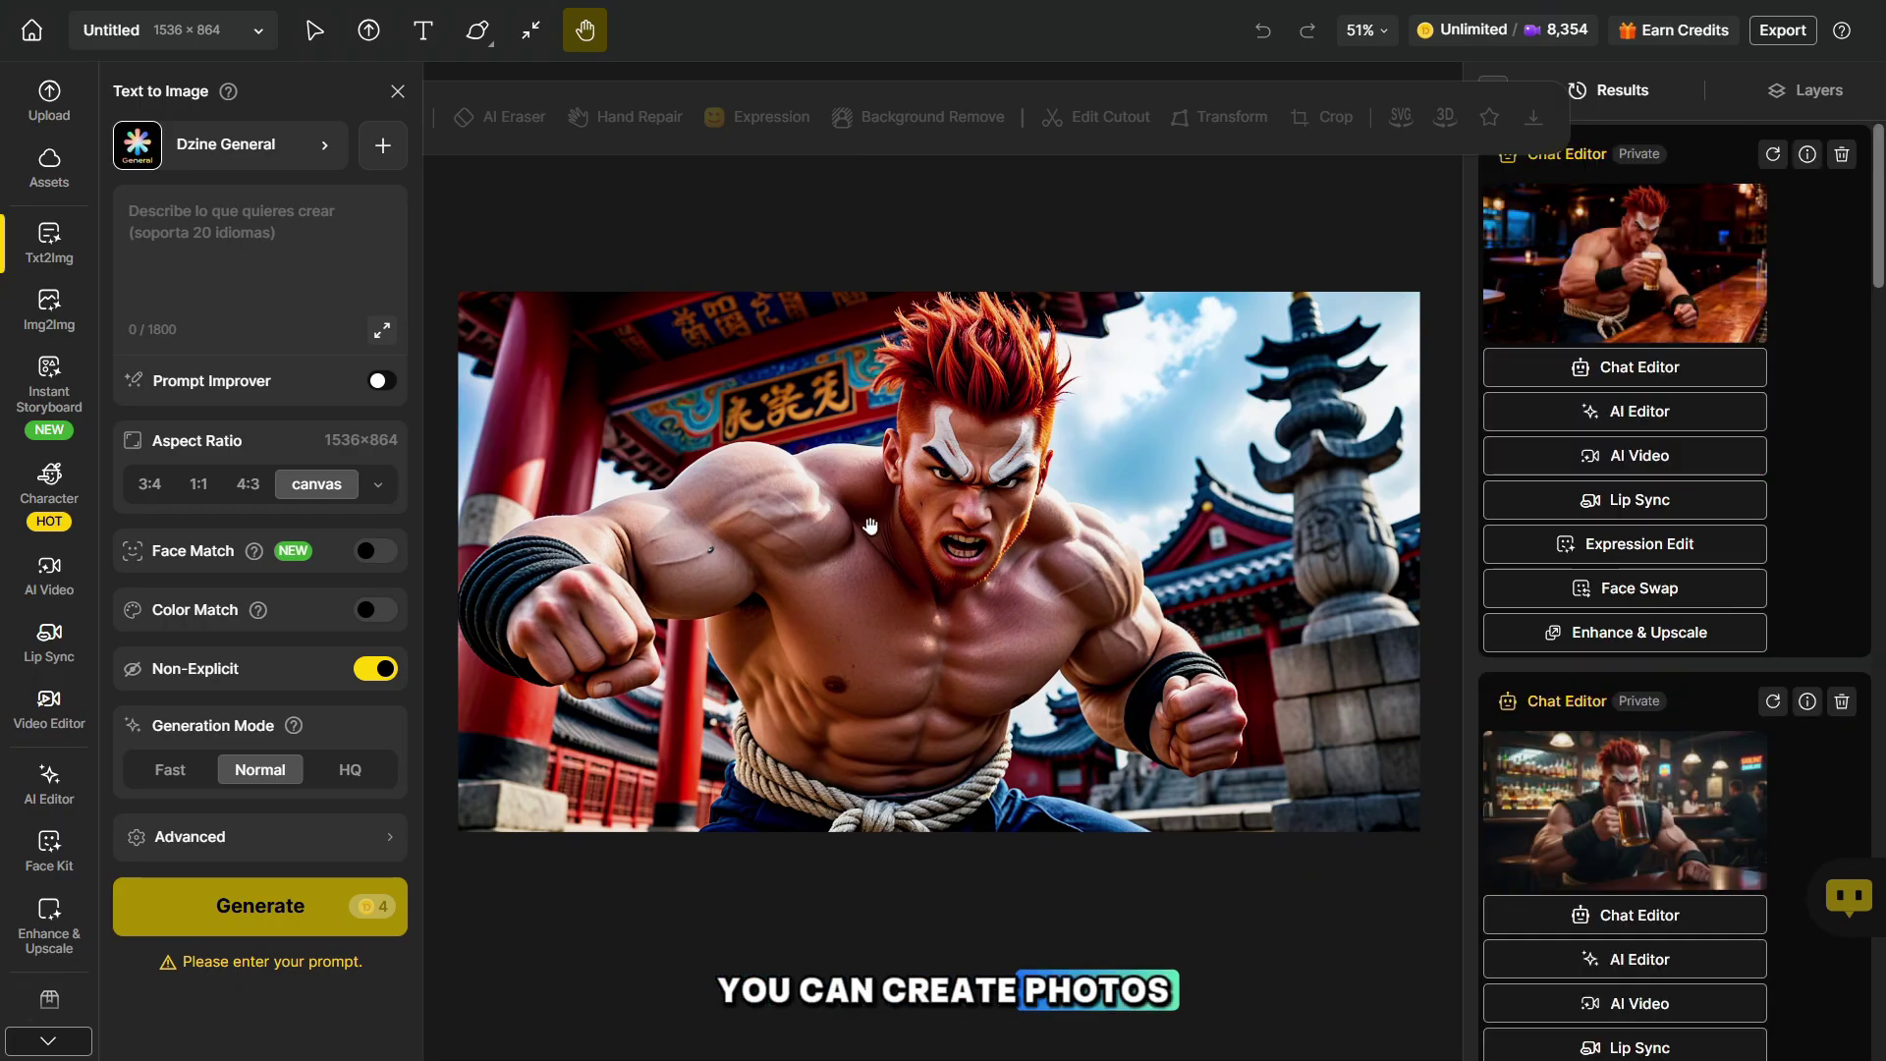
mouse_move(1631, 233)
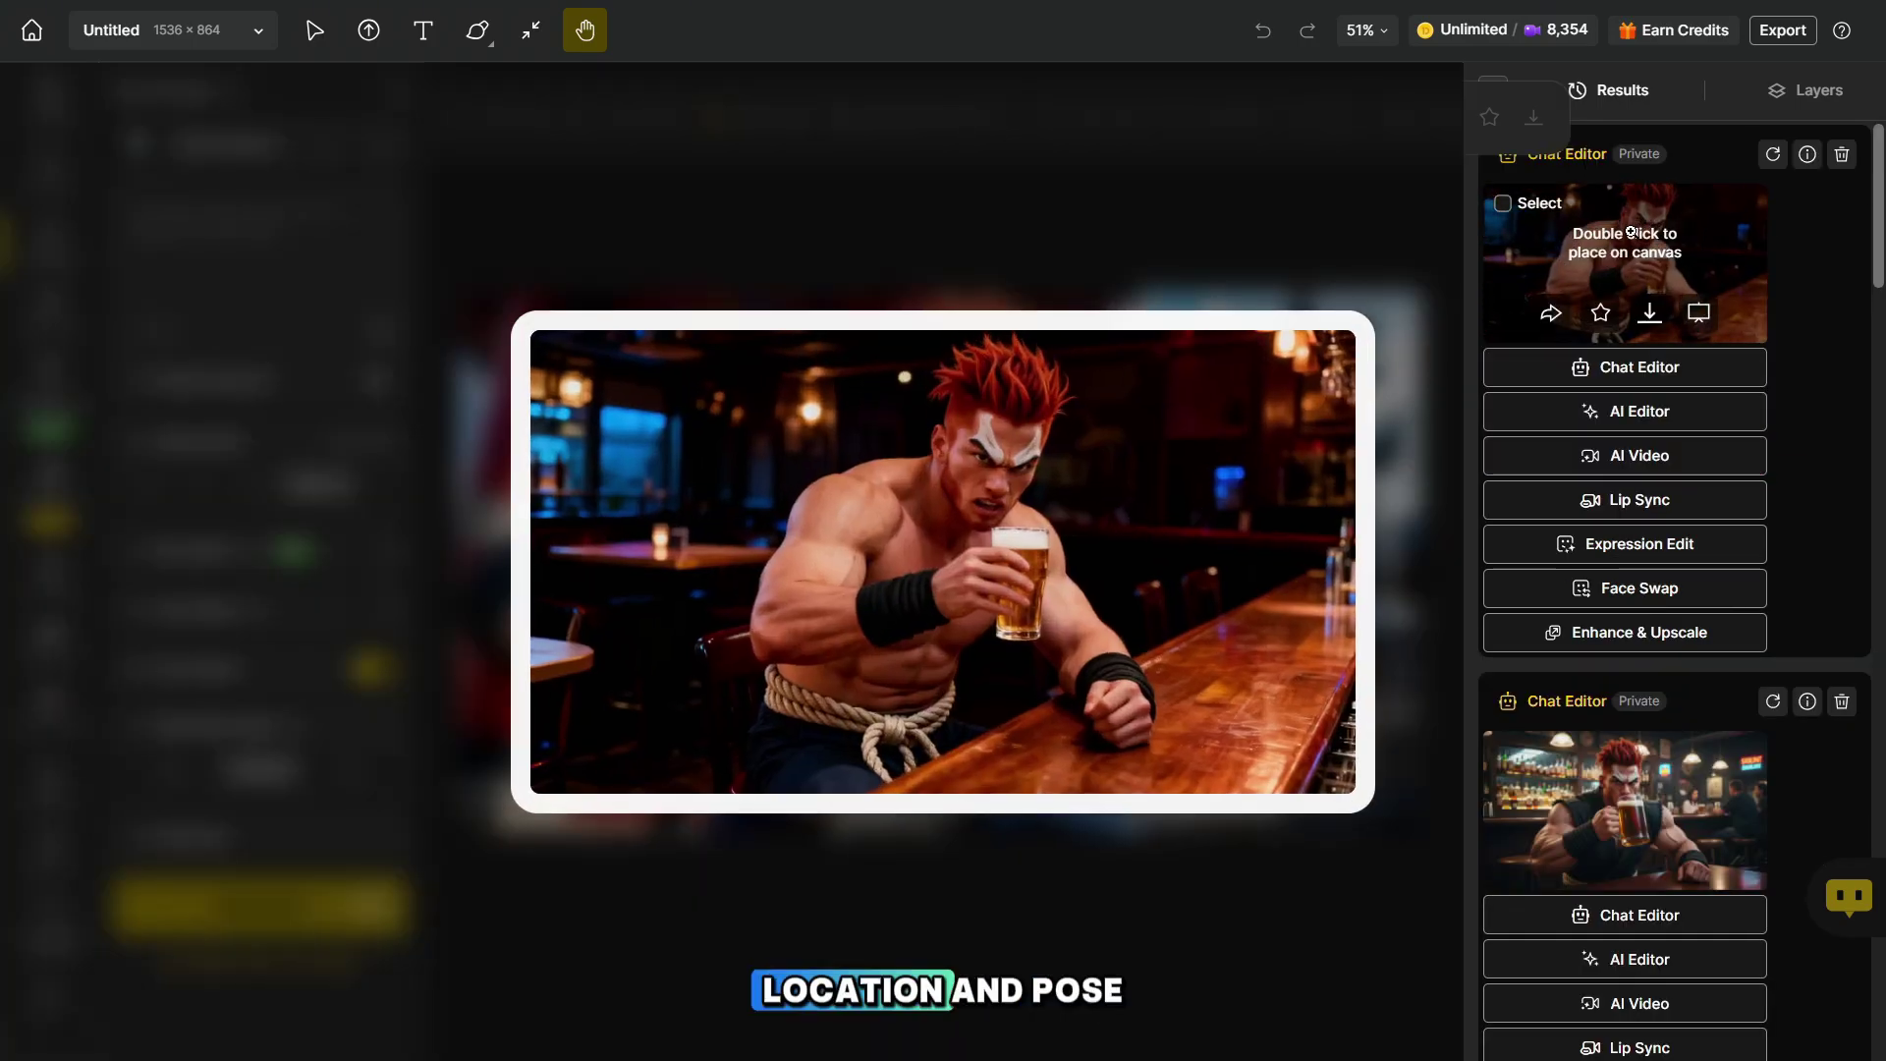
mouse_move(1617, 822)
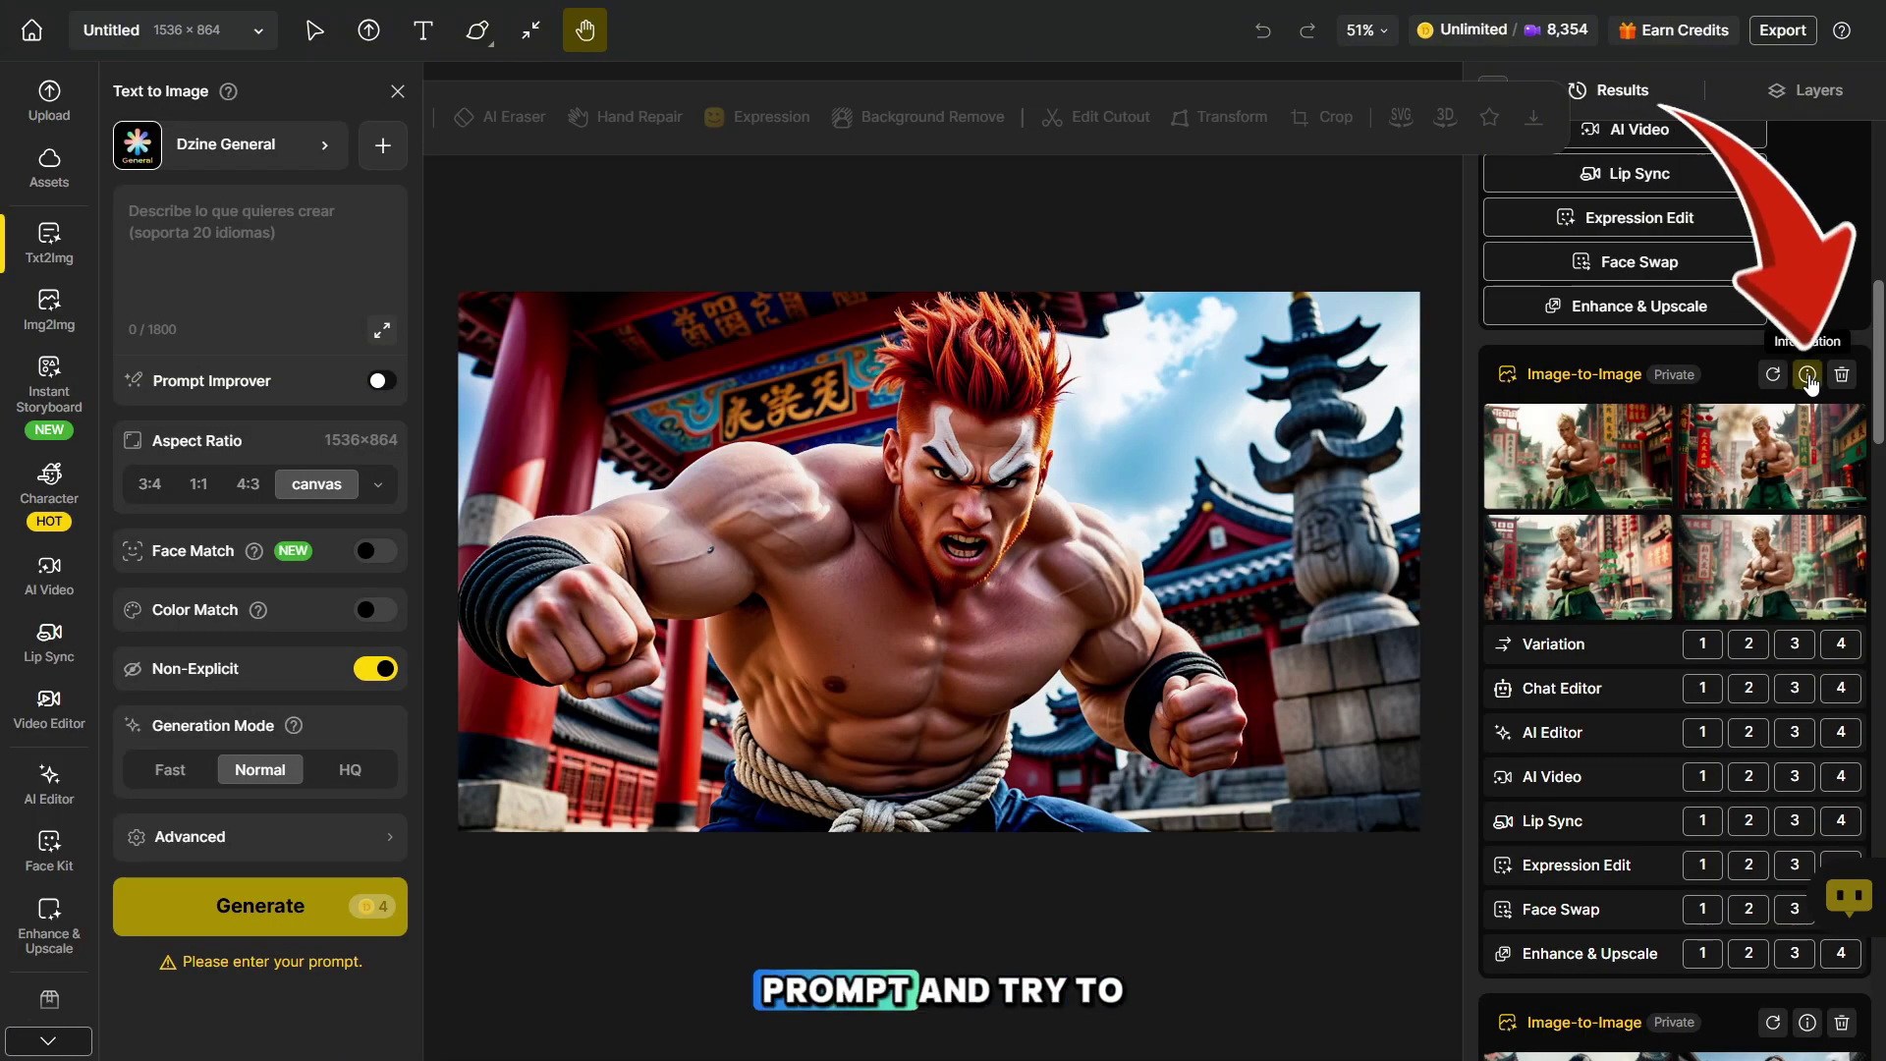
Copy the blonde fighter result's prompt and choose Dzine Realistic v3 from the Text to Image model list
left_click(1808, 377)
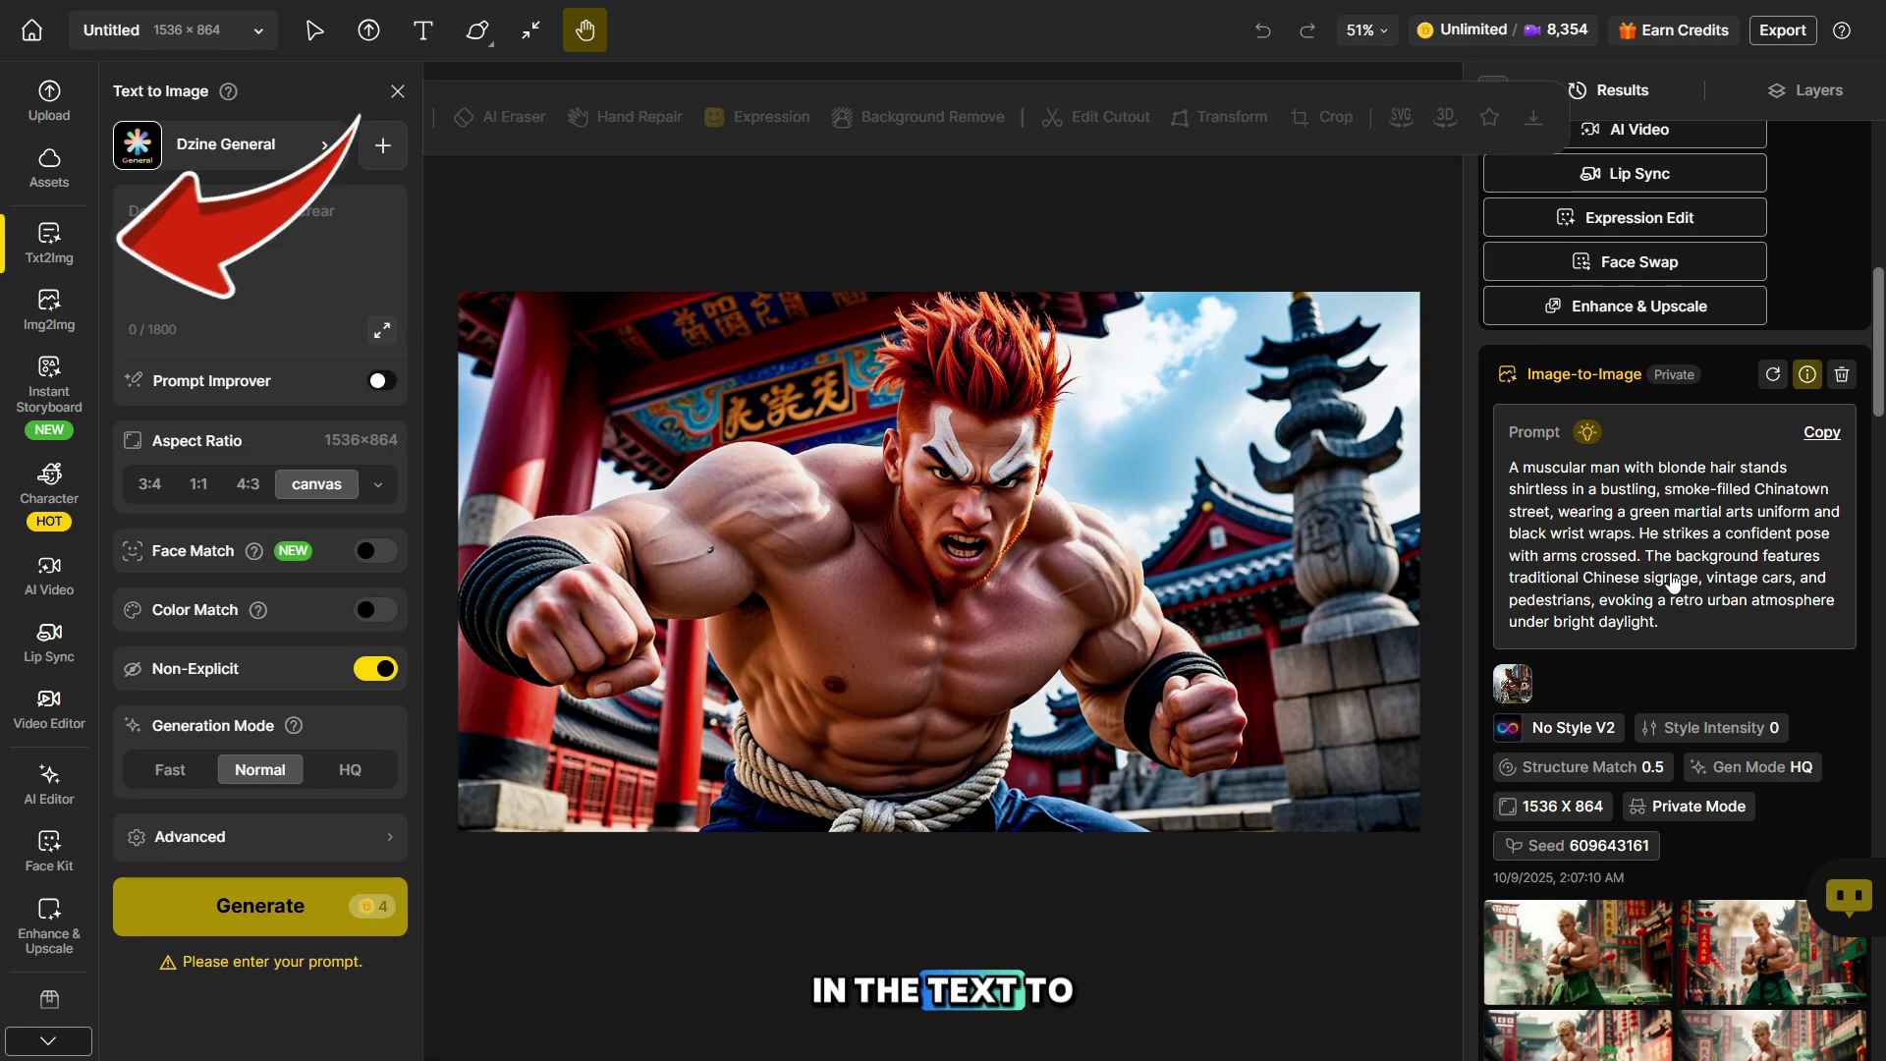
left_click(1822, 435)
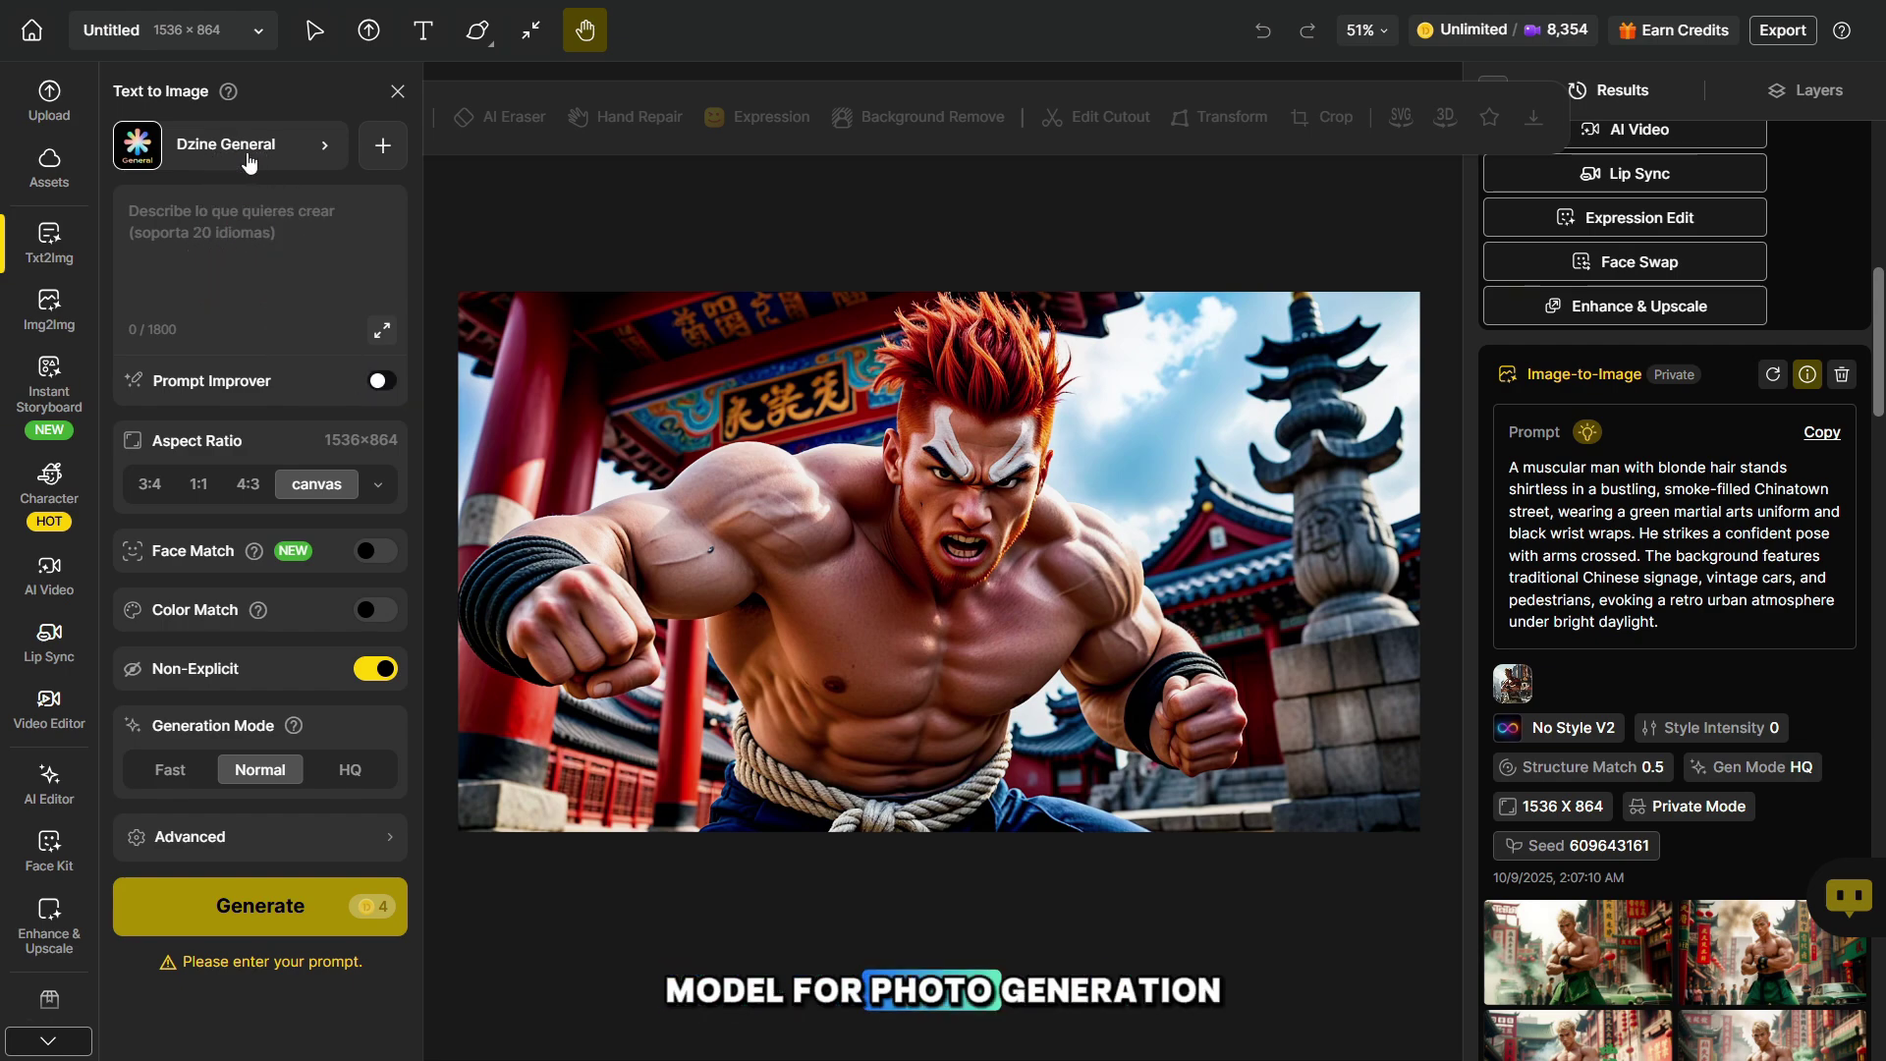
left_click(236, 158)
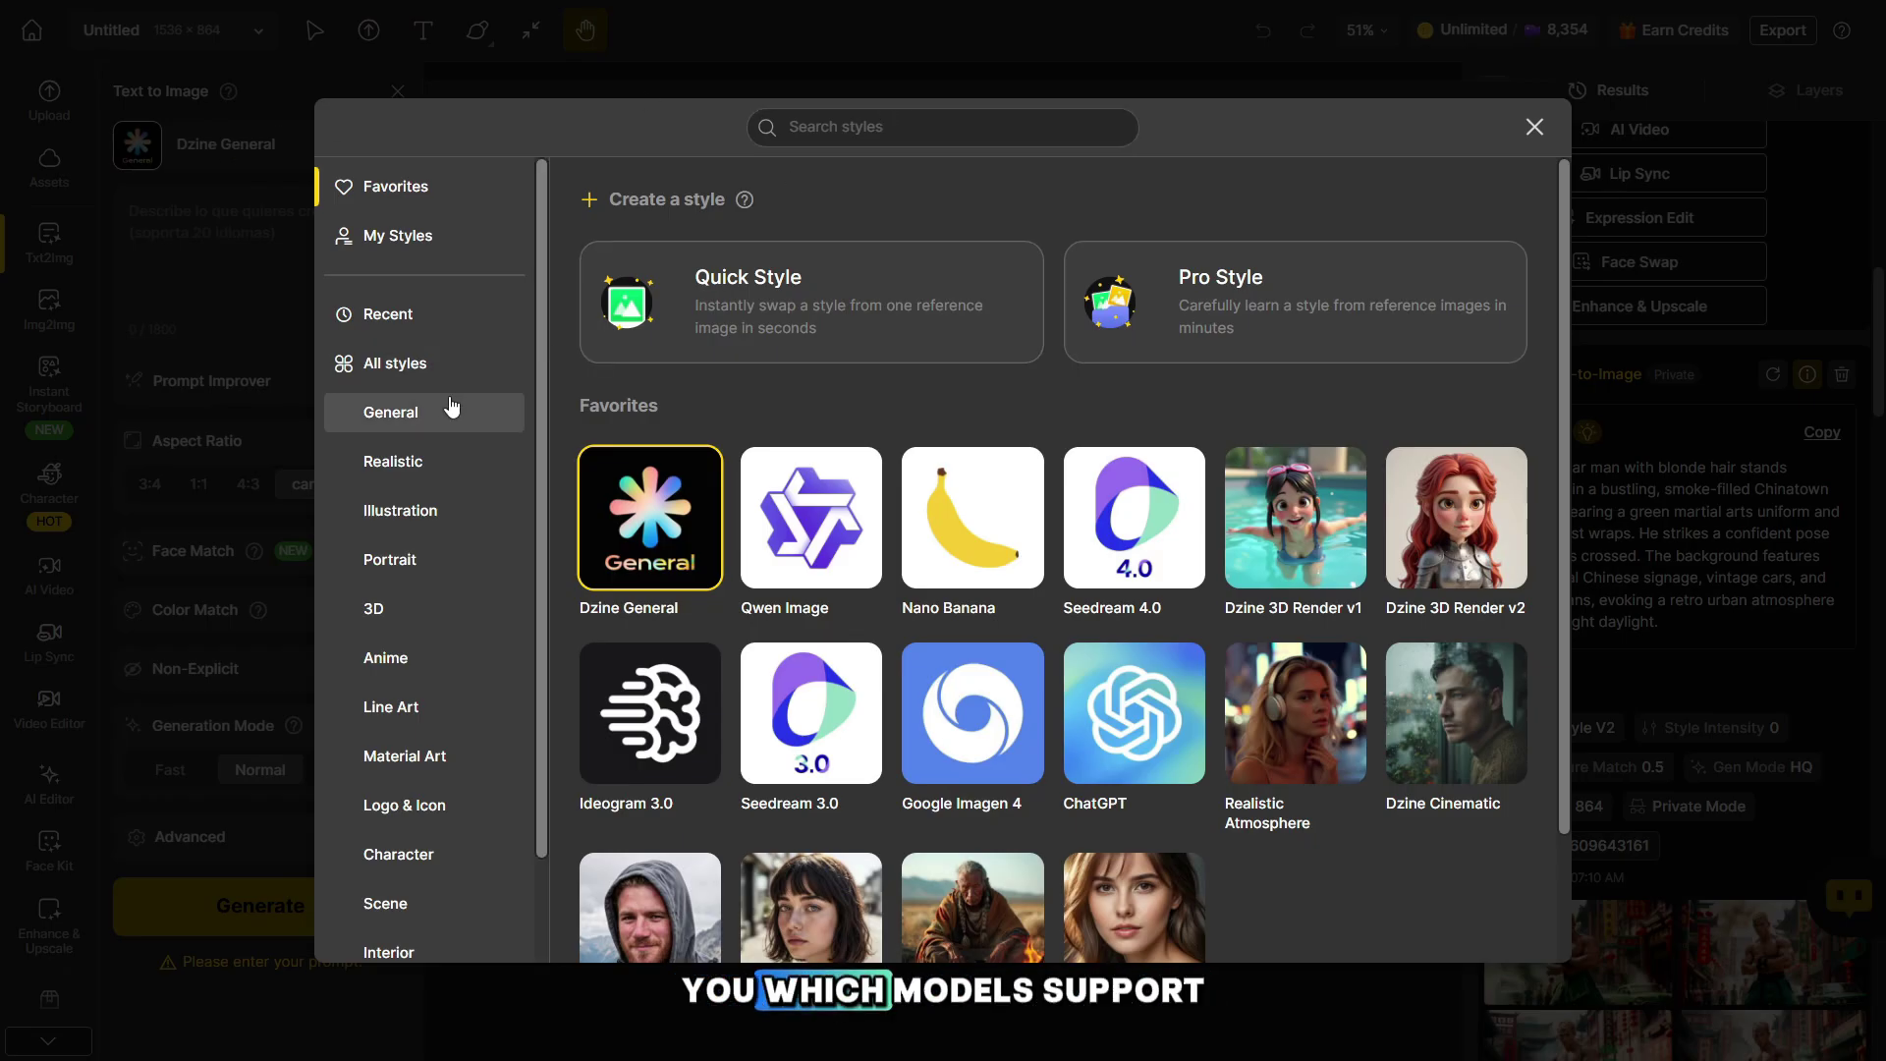
left_click(423, 424)
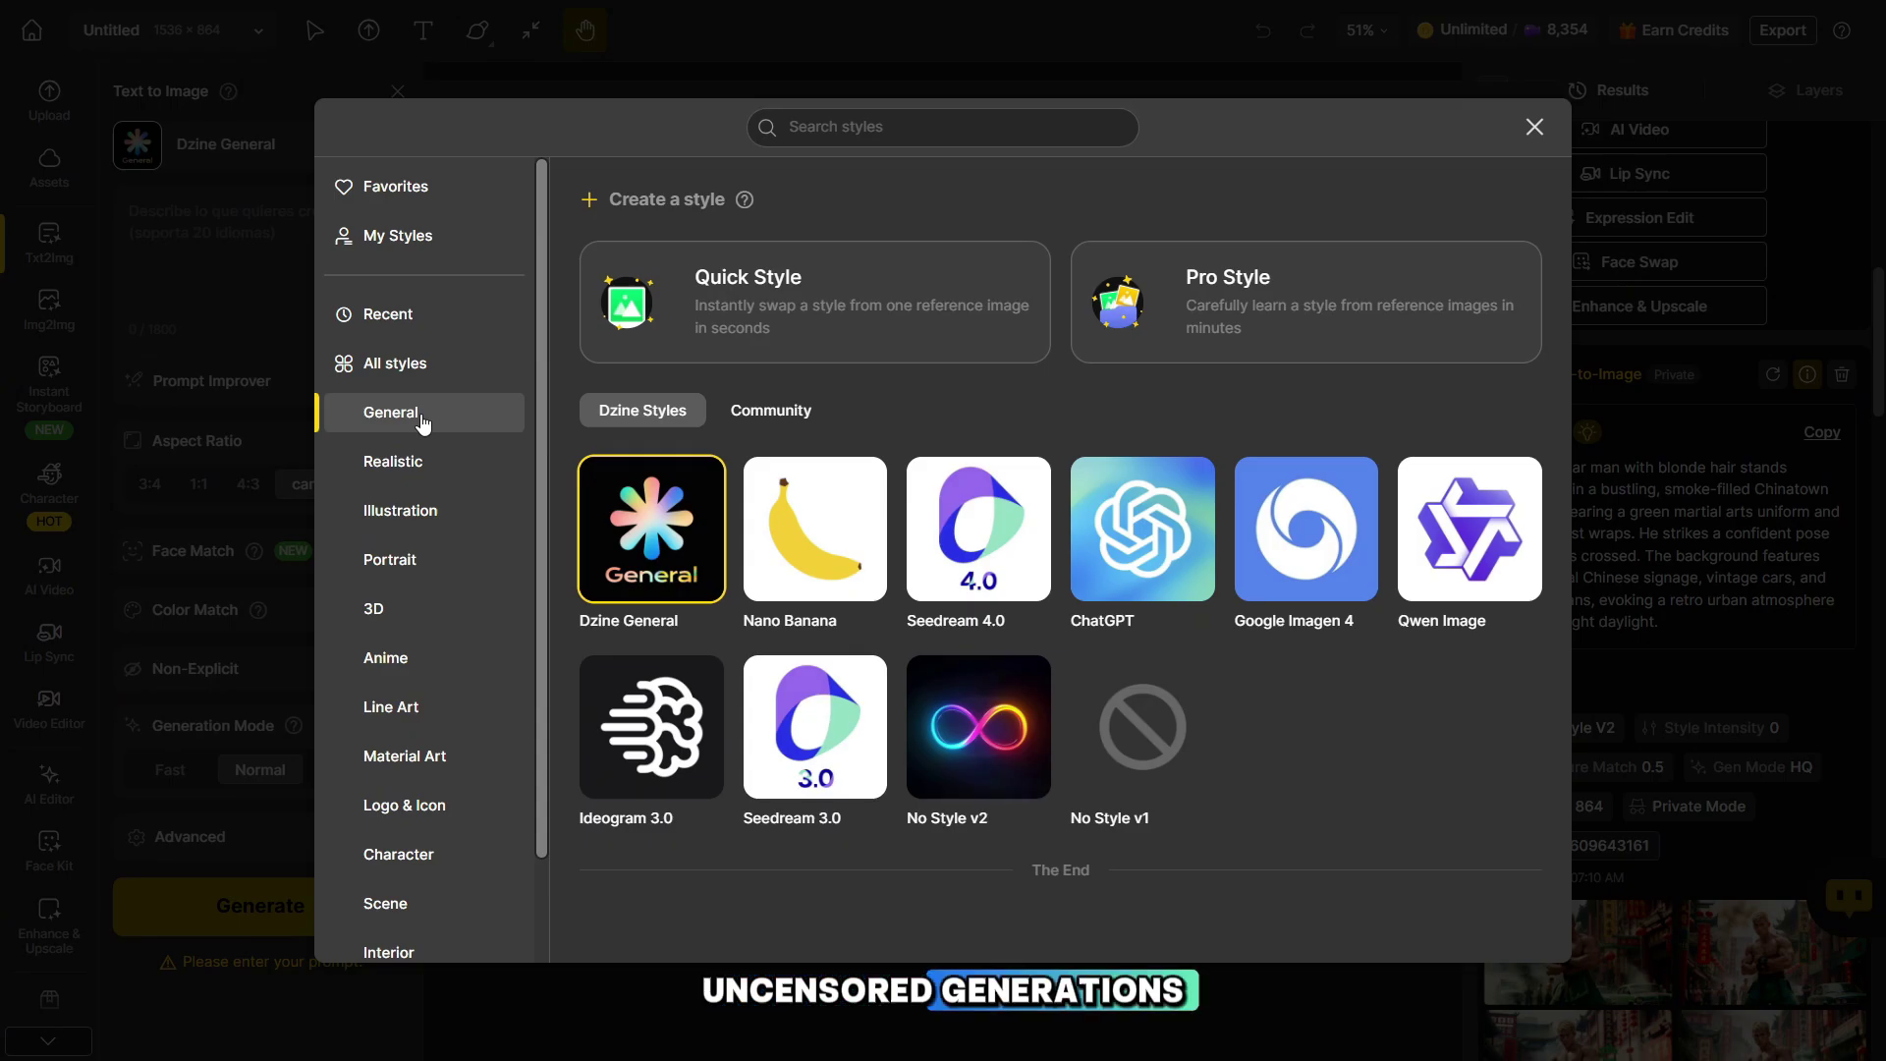
left_click(413, 356)
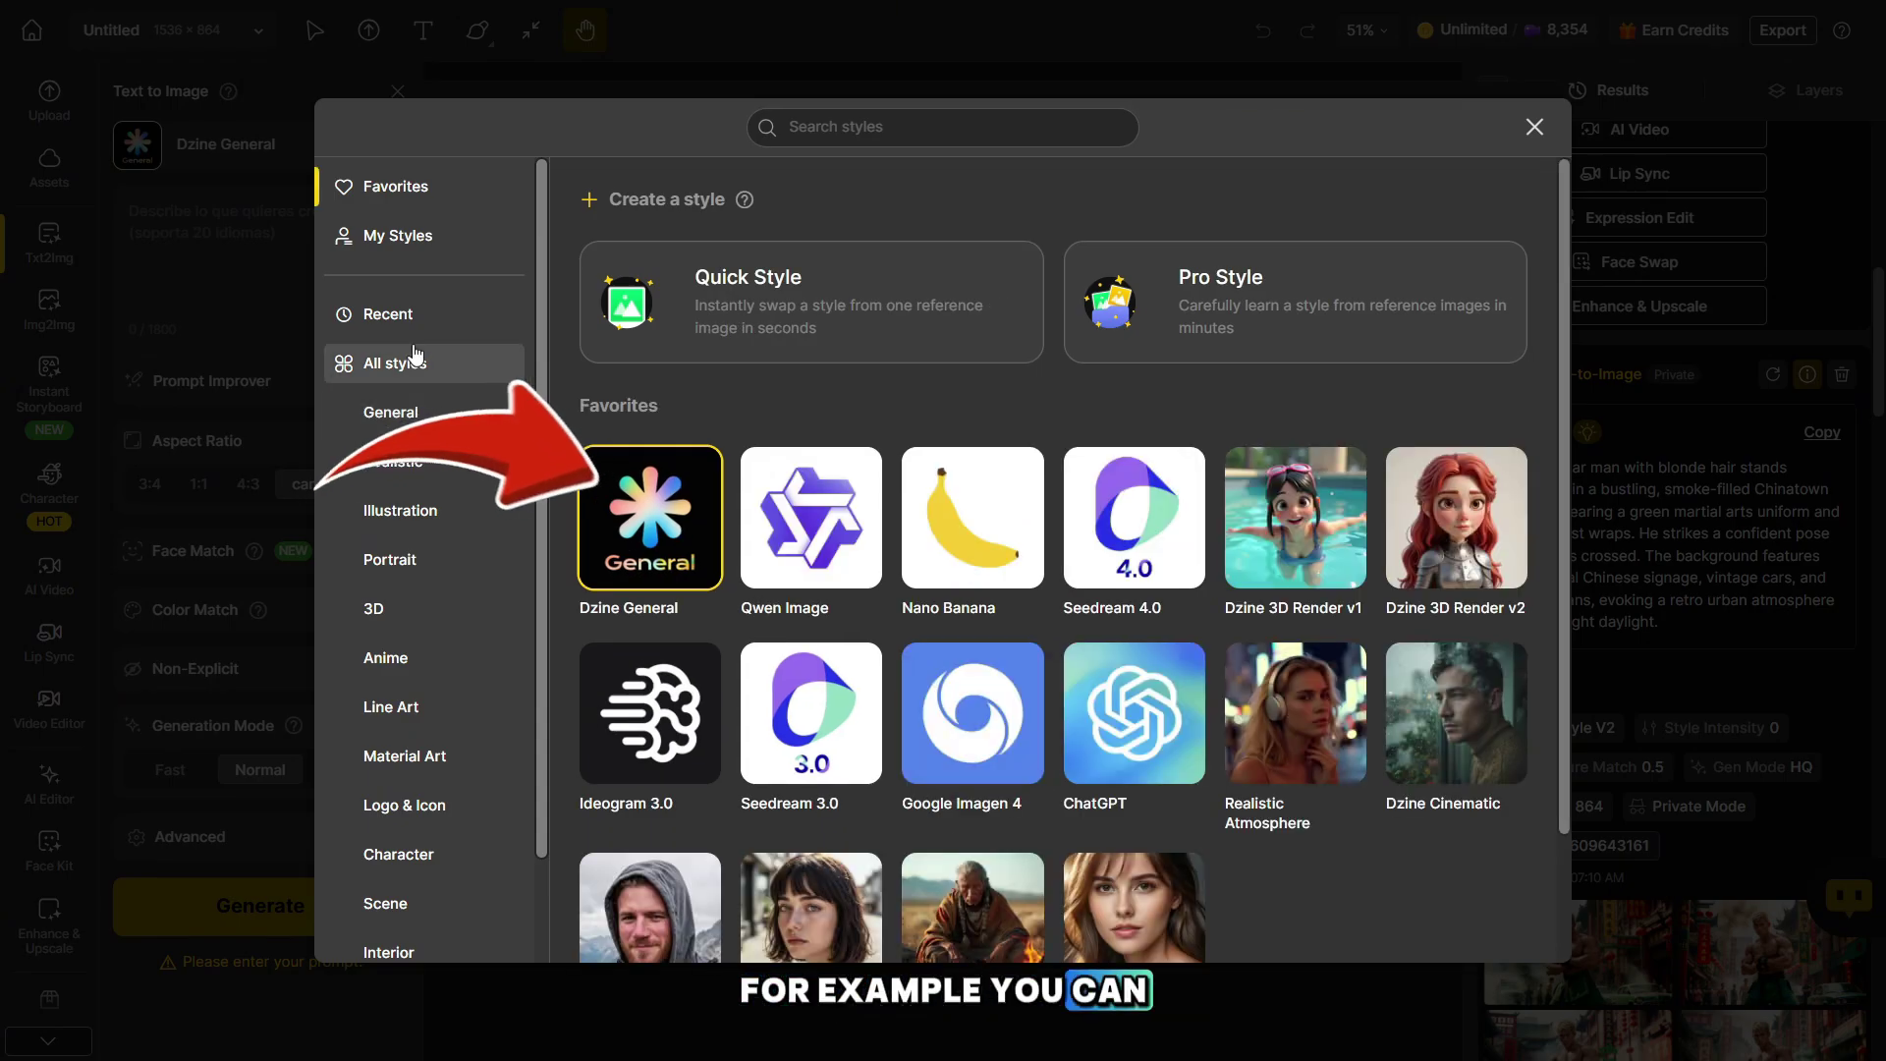
scroll(806, 776, "down", 2)
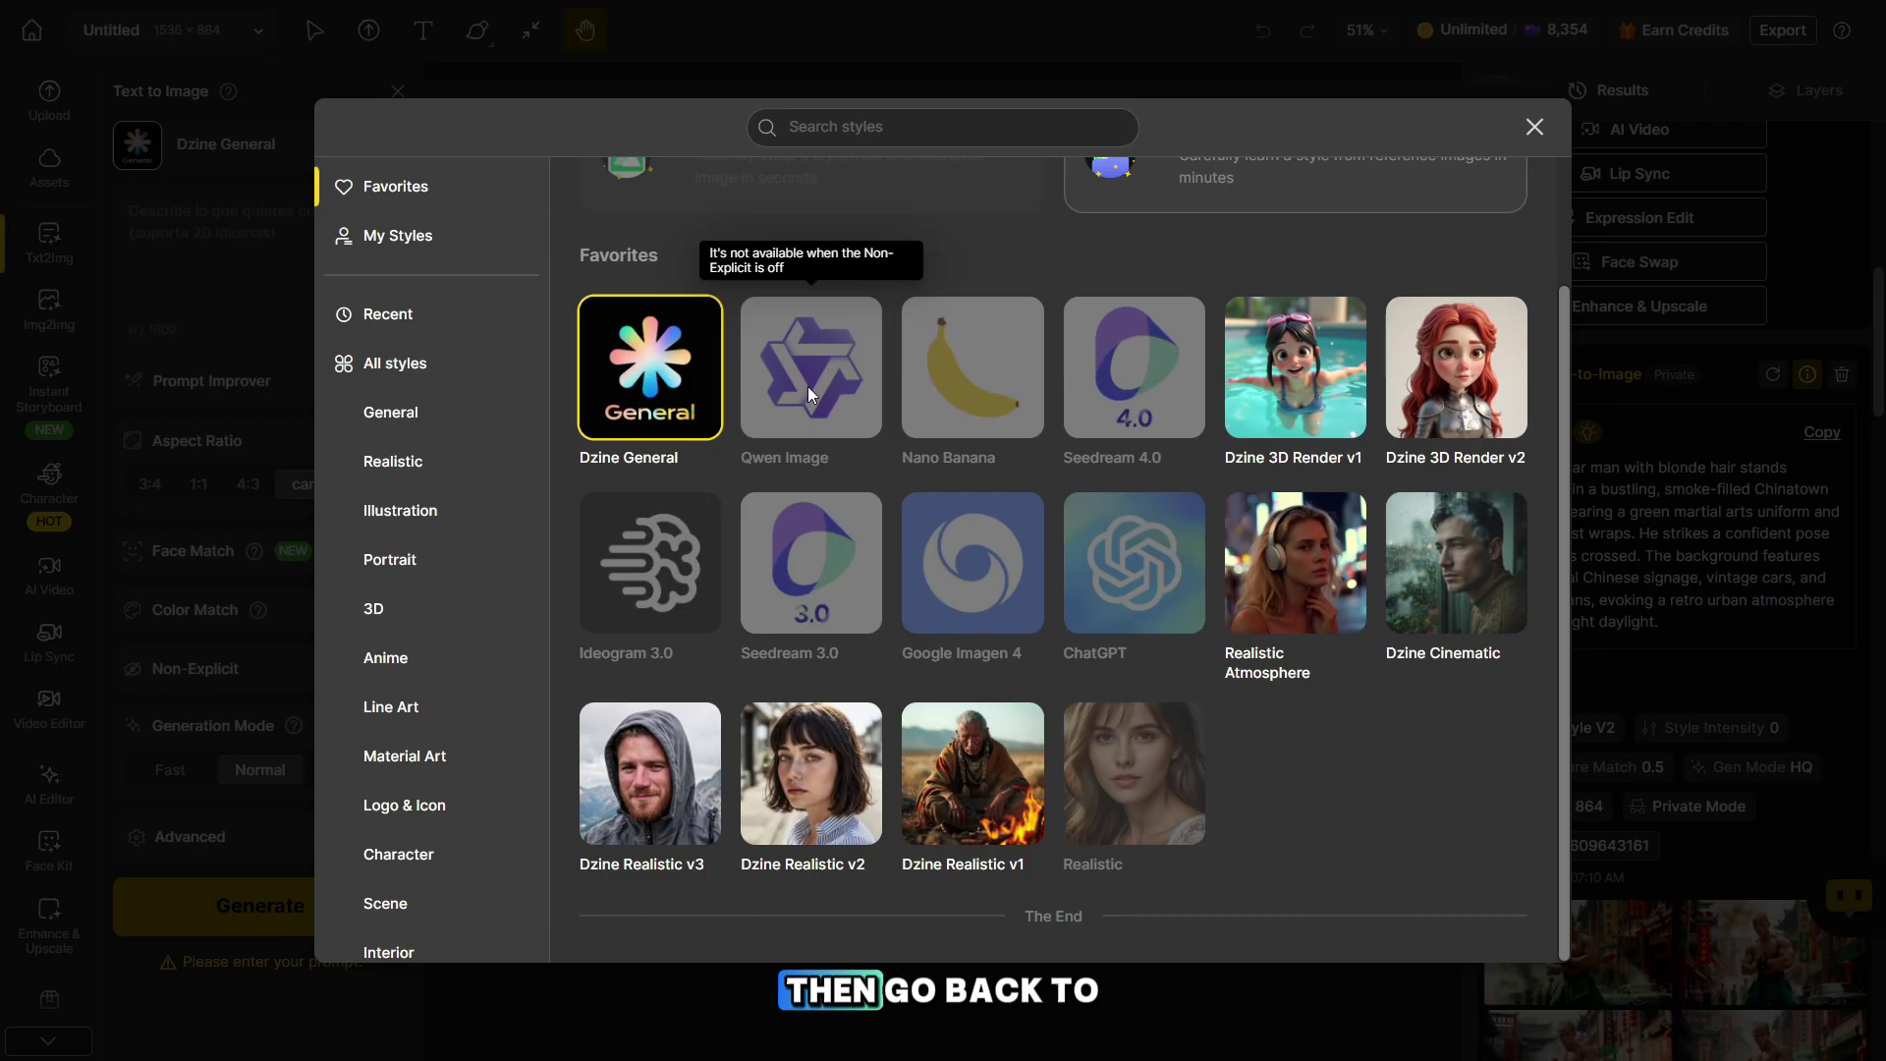
left_click(405, 381)
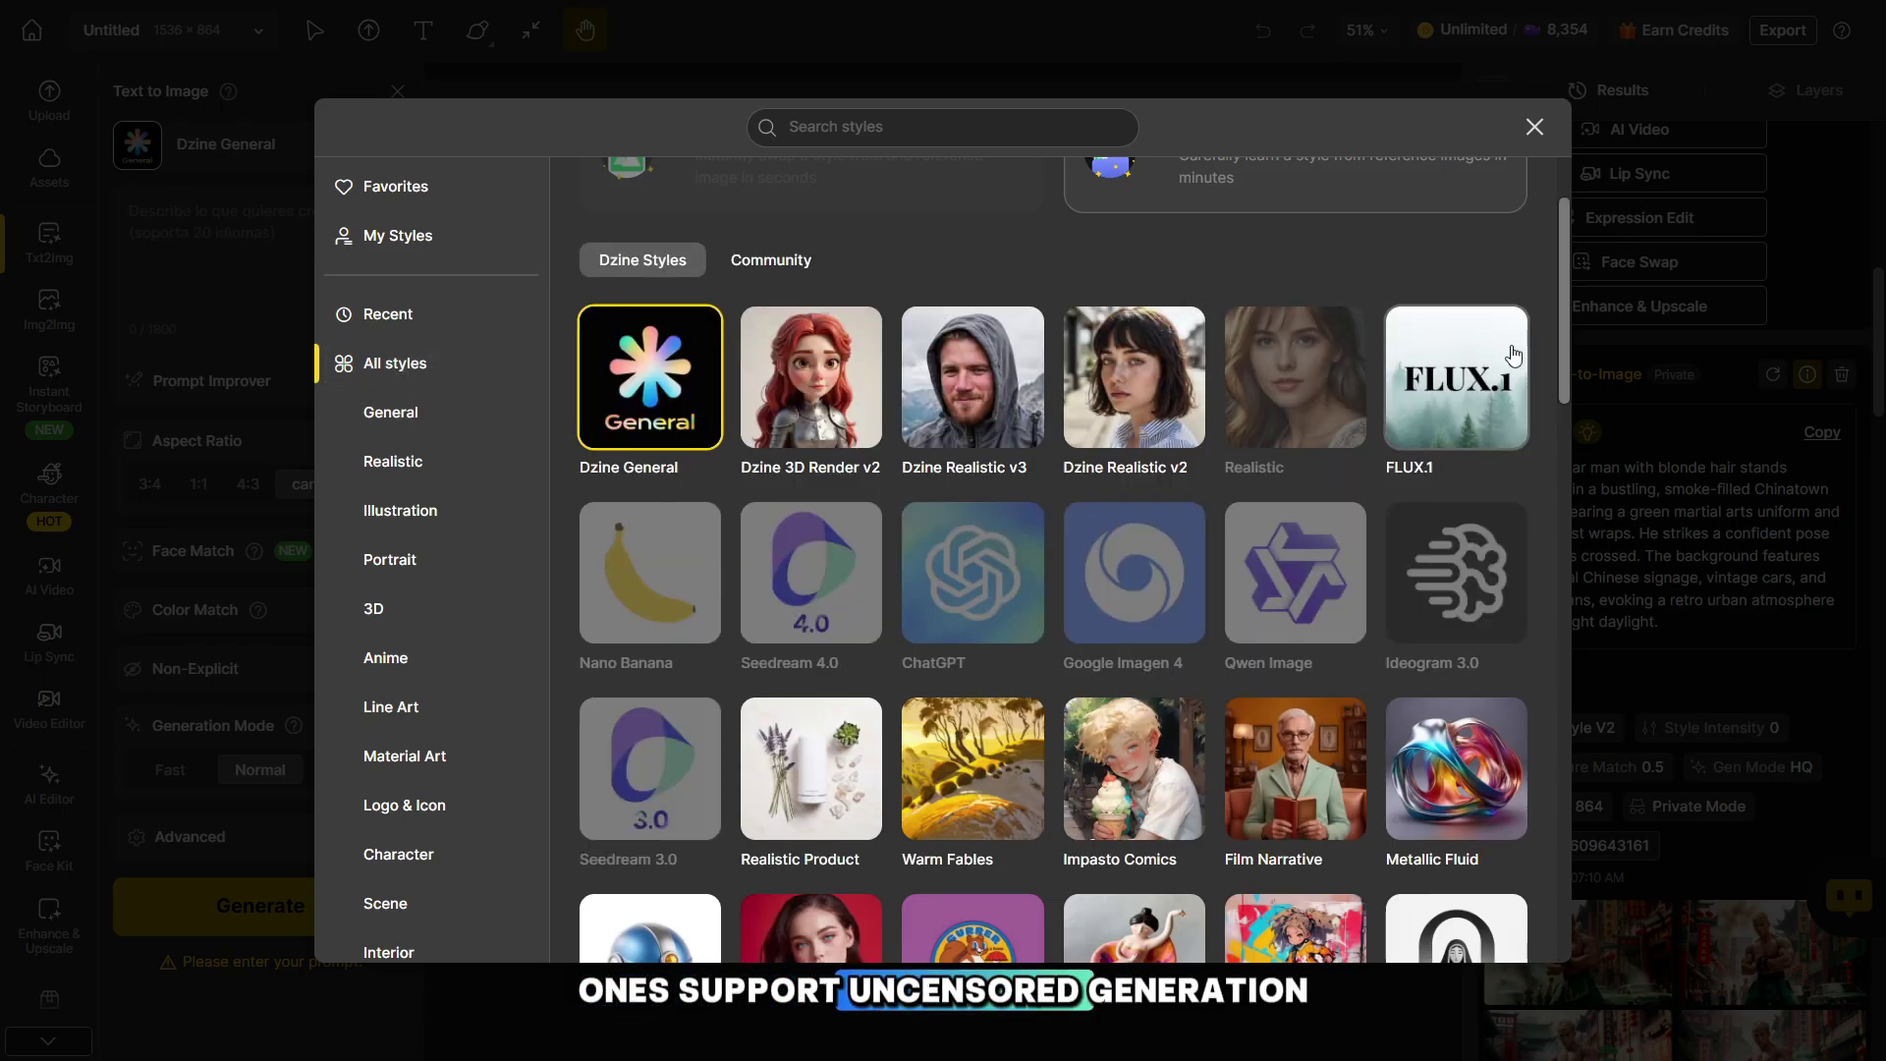
left_click_drag(1565, 294, 1623, 261)
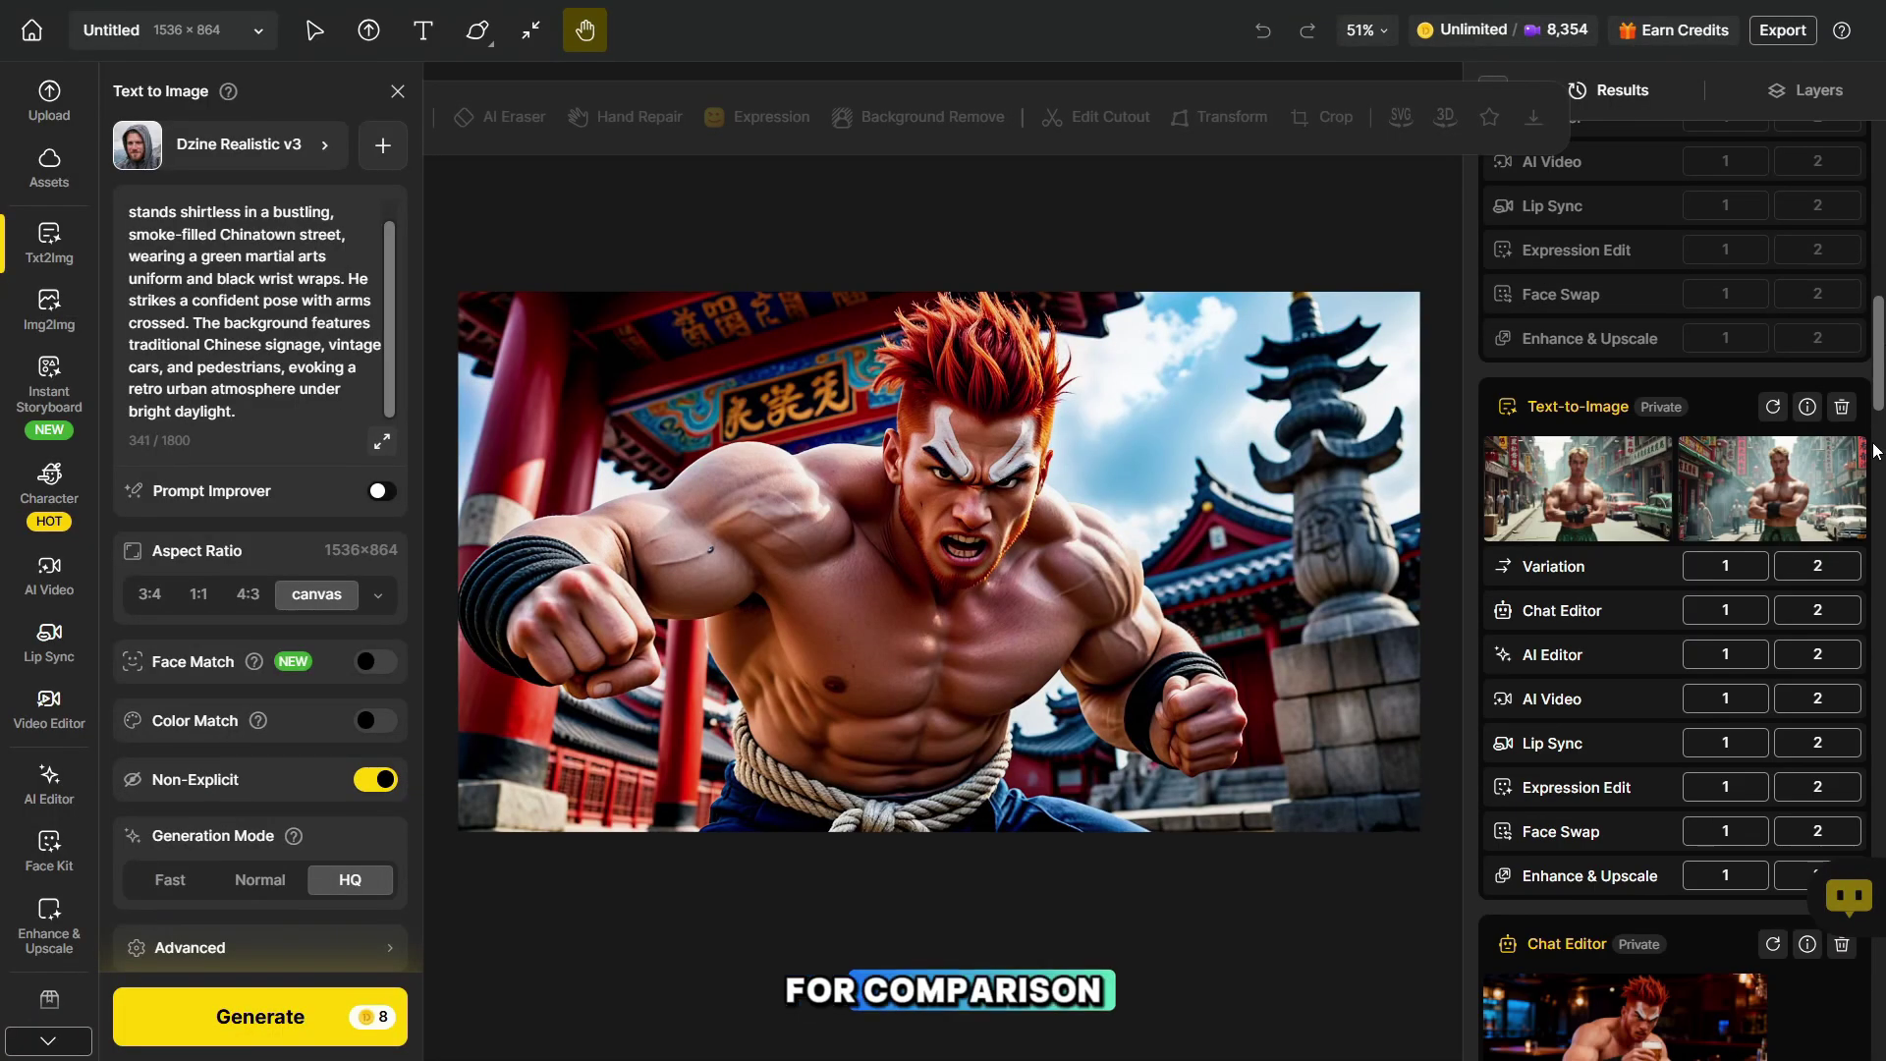
Preview the new blonde fighter results on the smoky Chinatown street with vintage cars
mouse_move(1824, 468)
mouse_move(1618, 493)
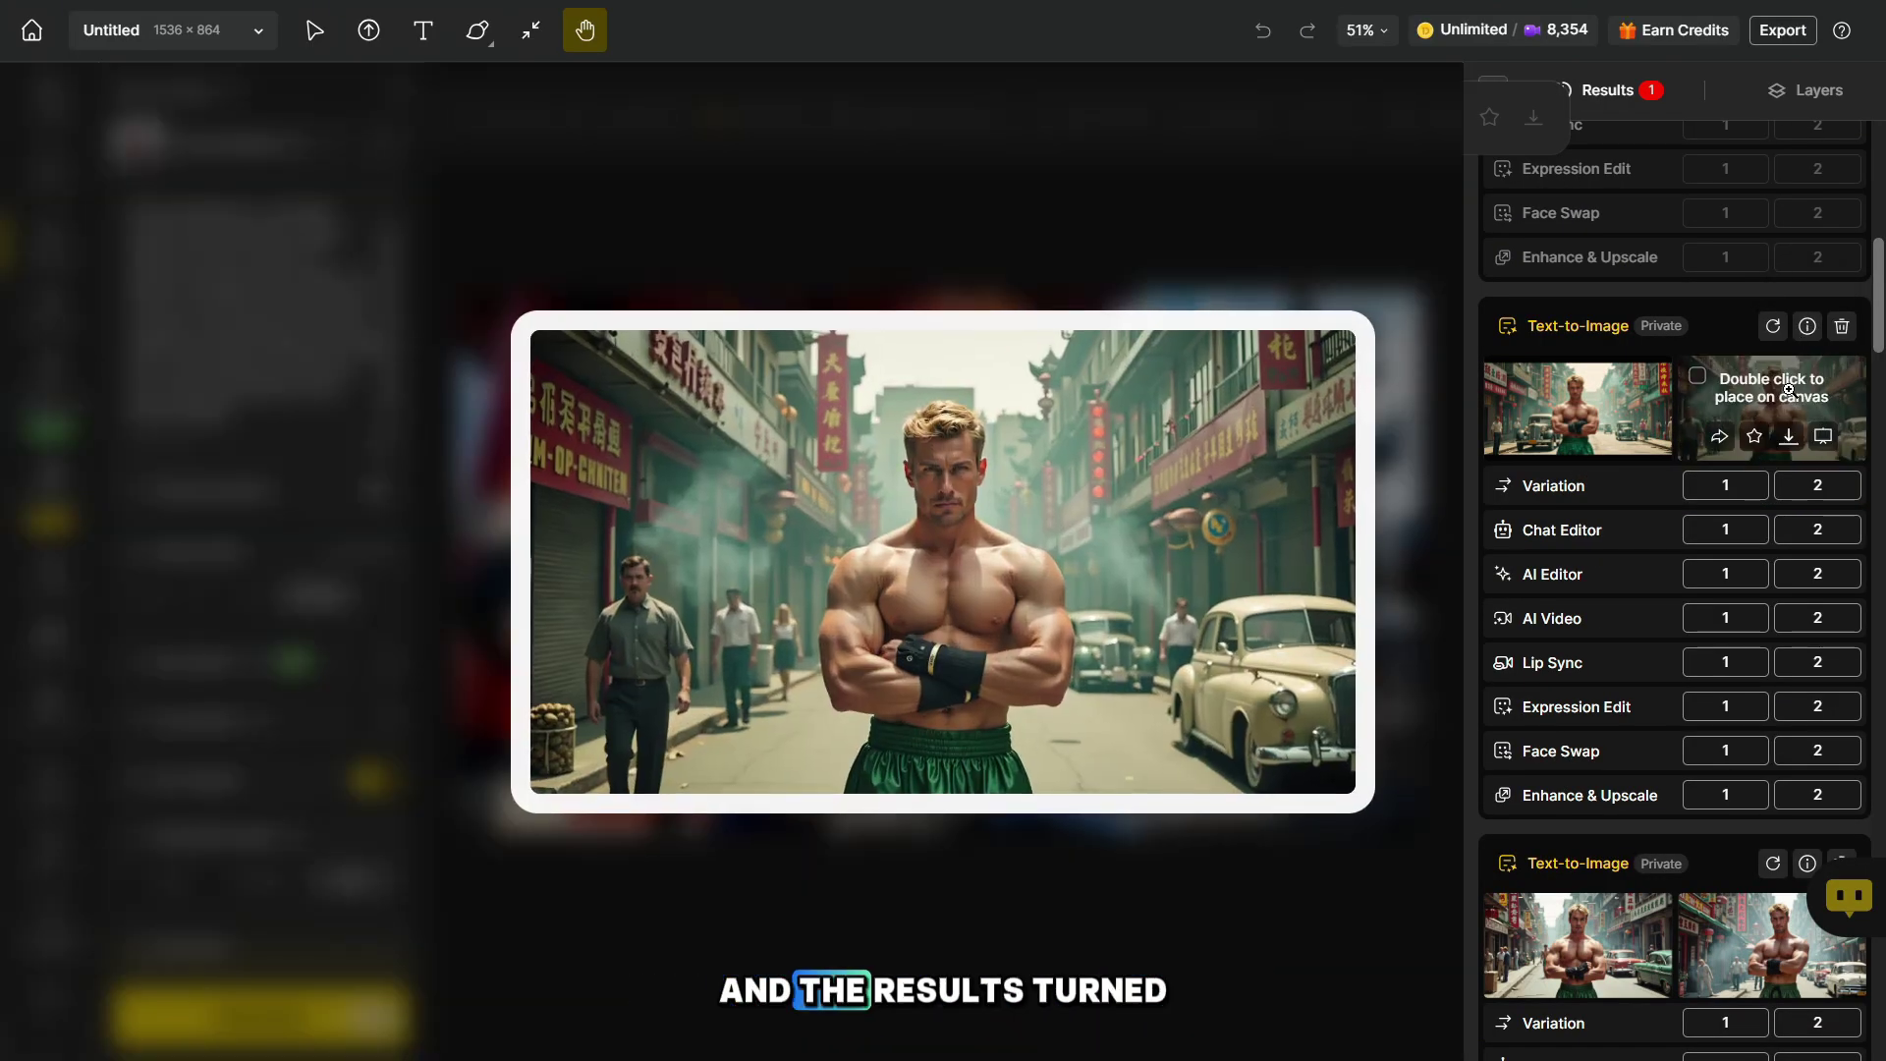
mouse_move(1596, 398)
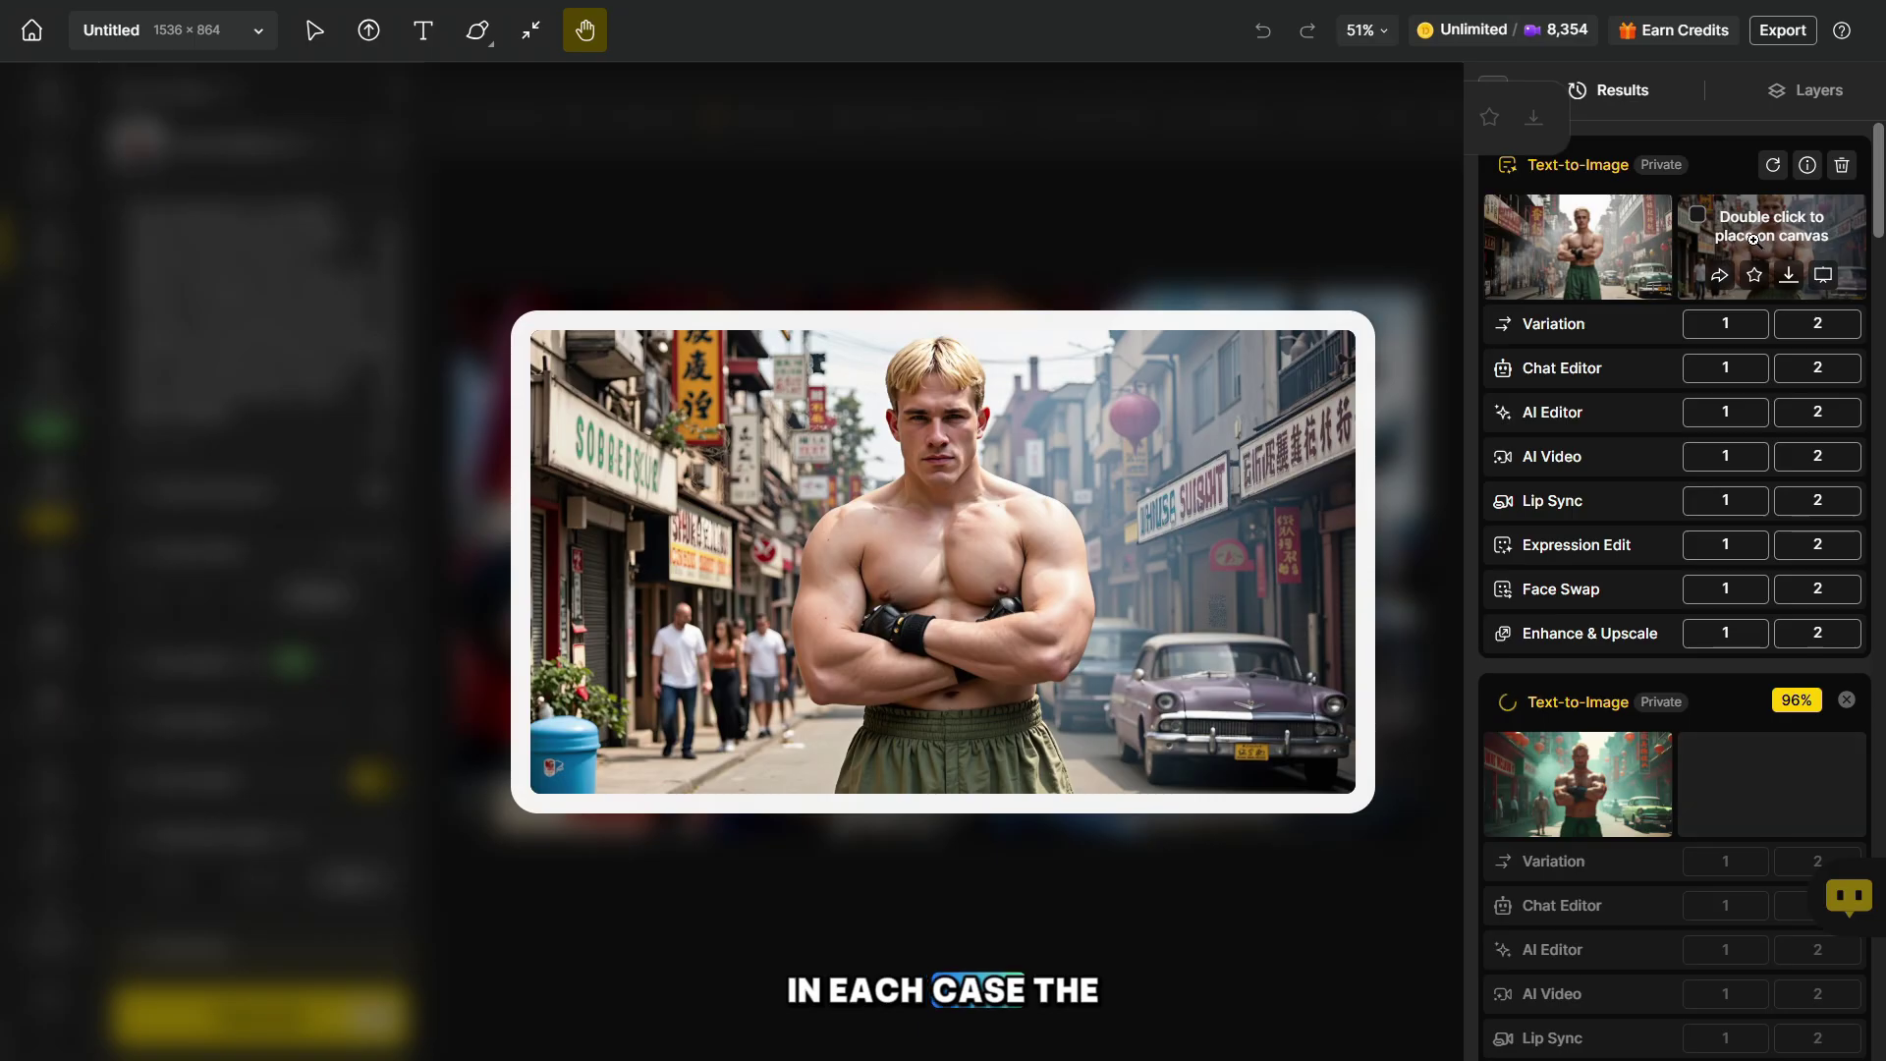
mouse_move(1607, 234)
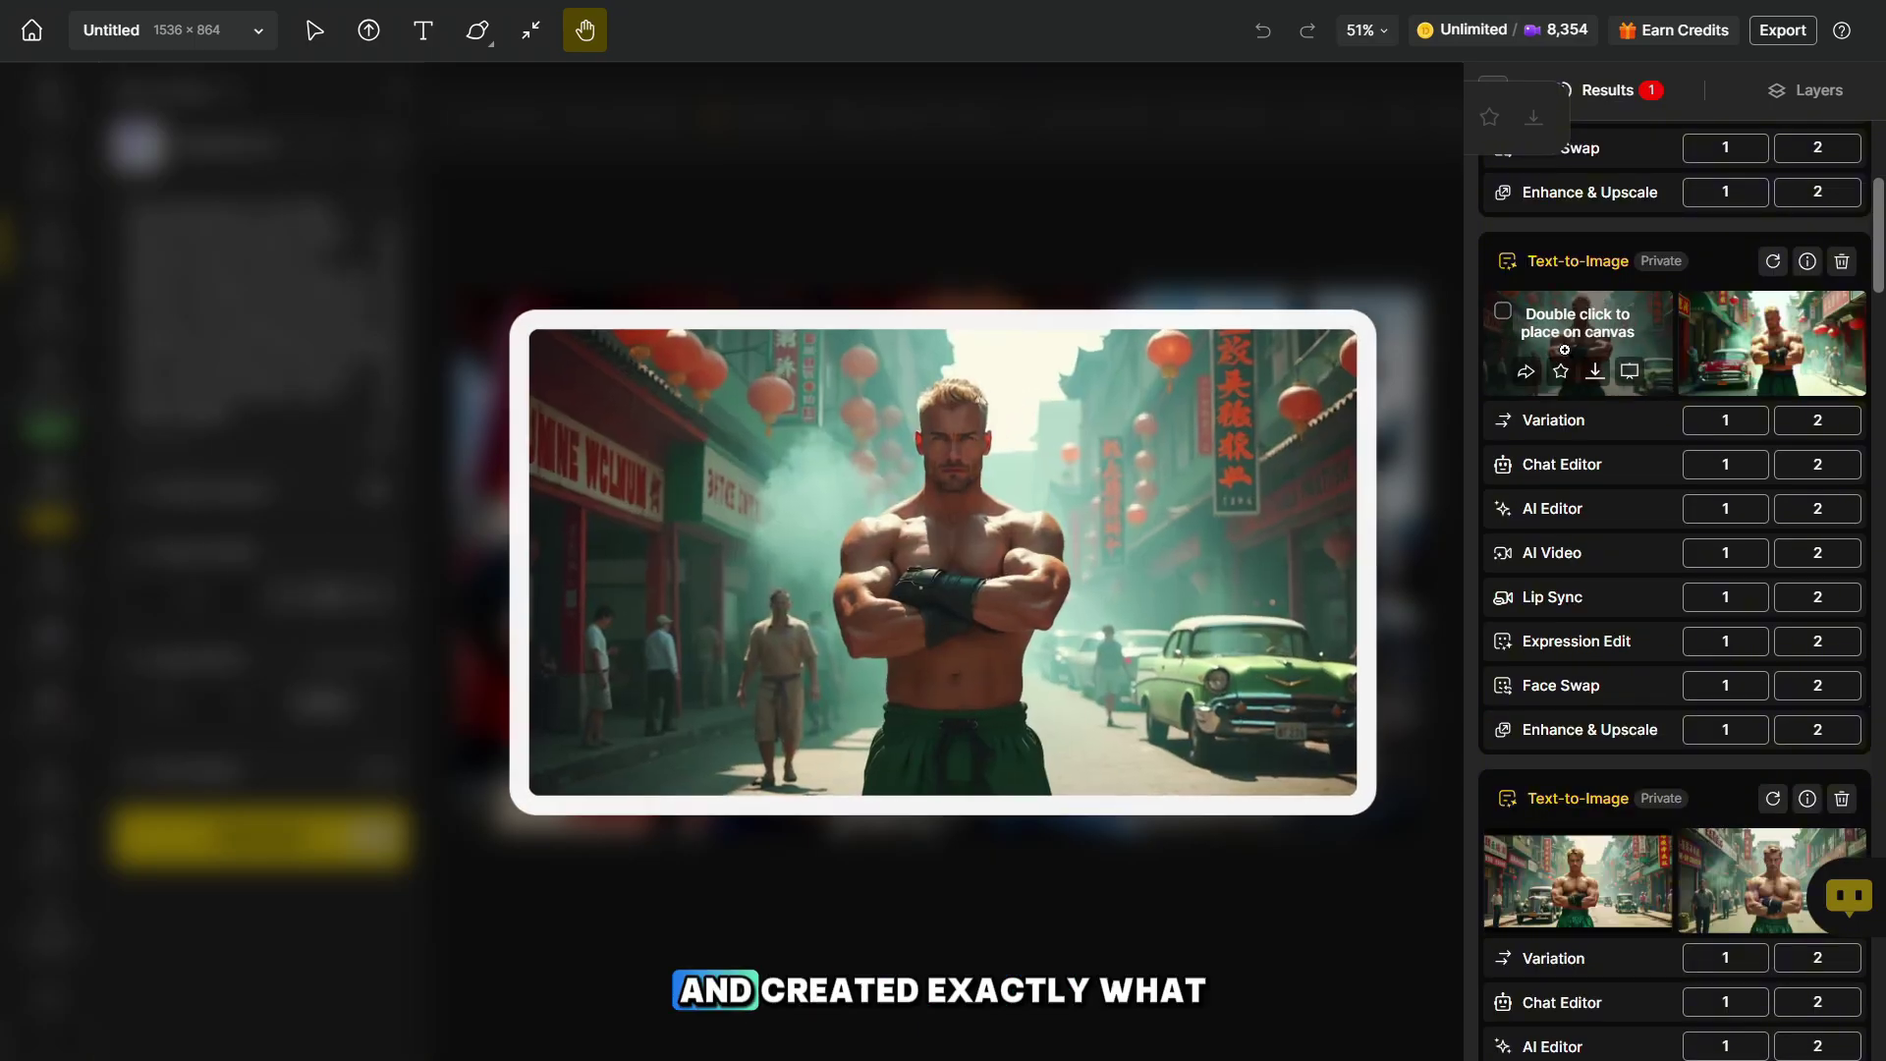
mouse_move(1751, 351)
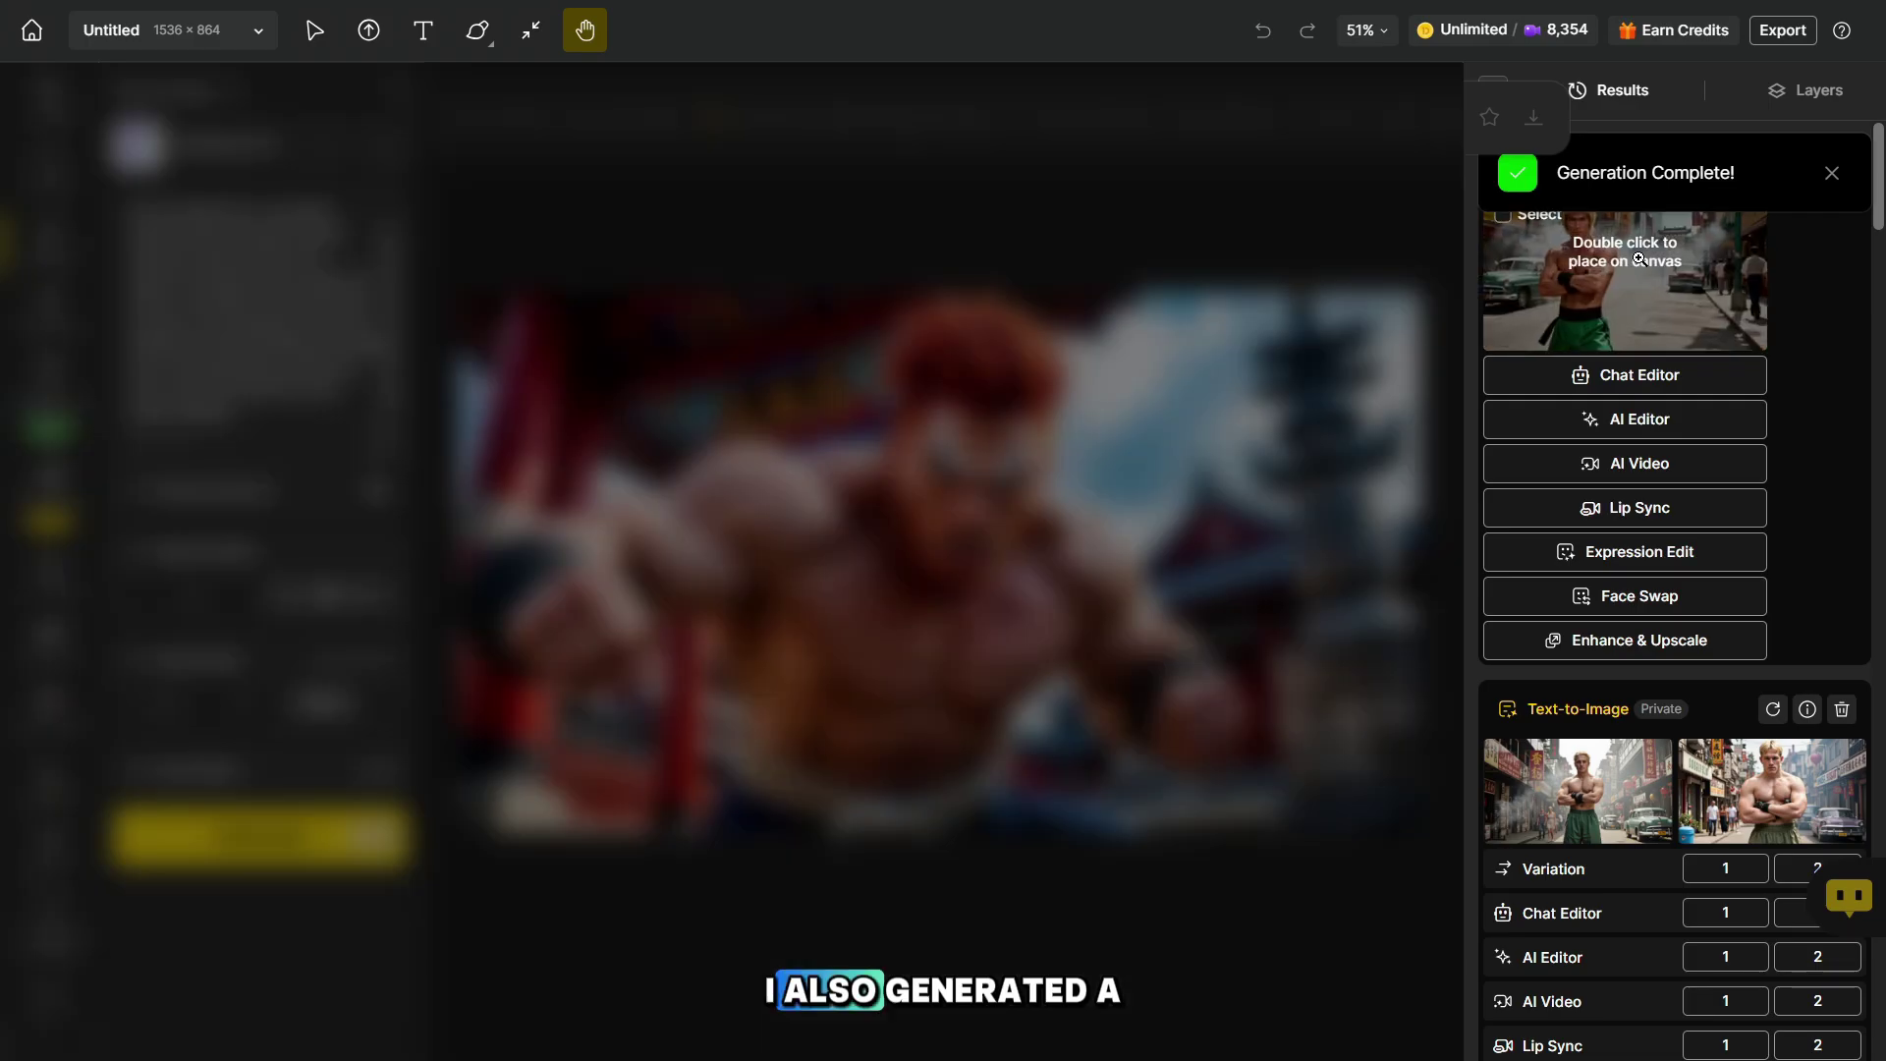
mouse_move(1636, 263)
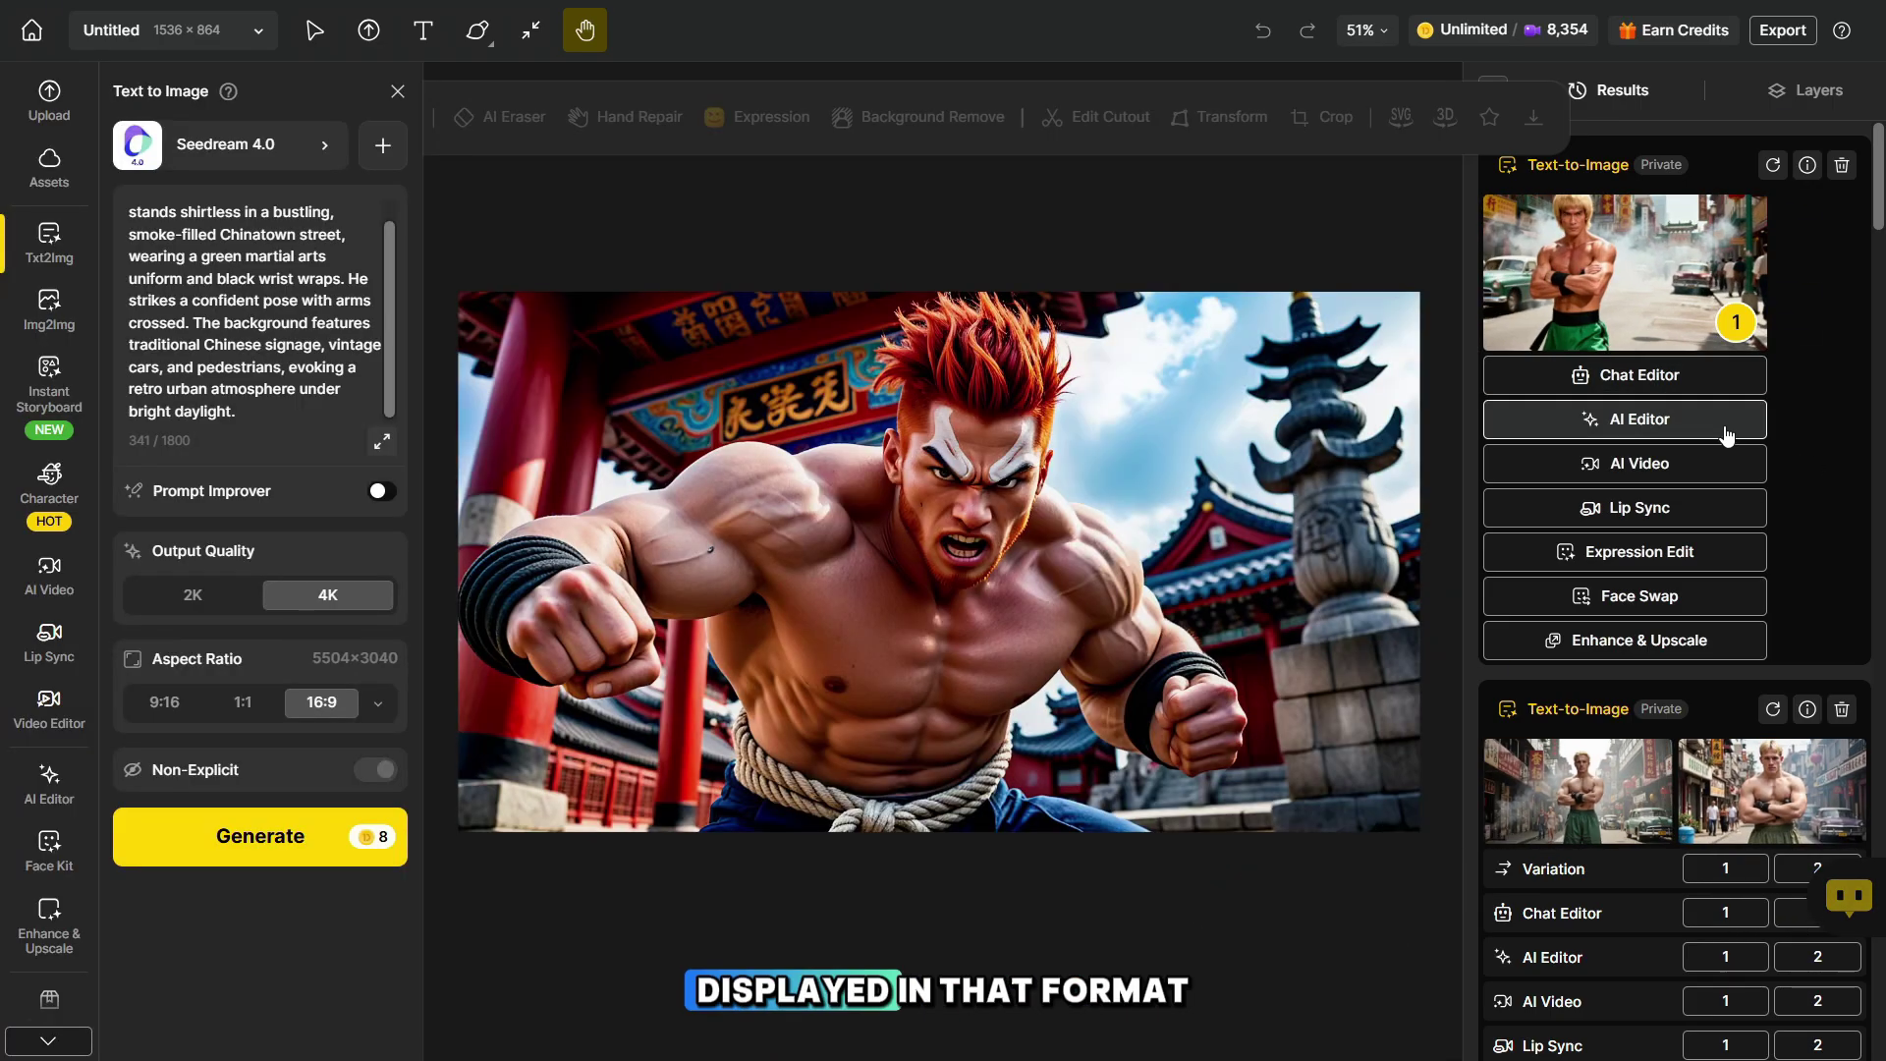
Request a 16:9 Chat Editor edit of the blonde man in the bar with Nano Banana
left_click(1639, 374)
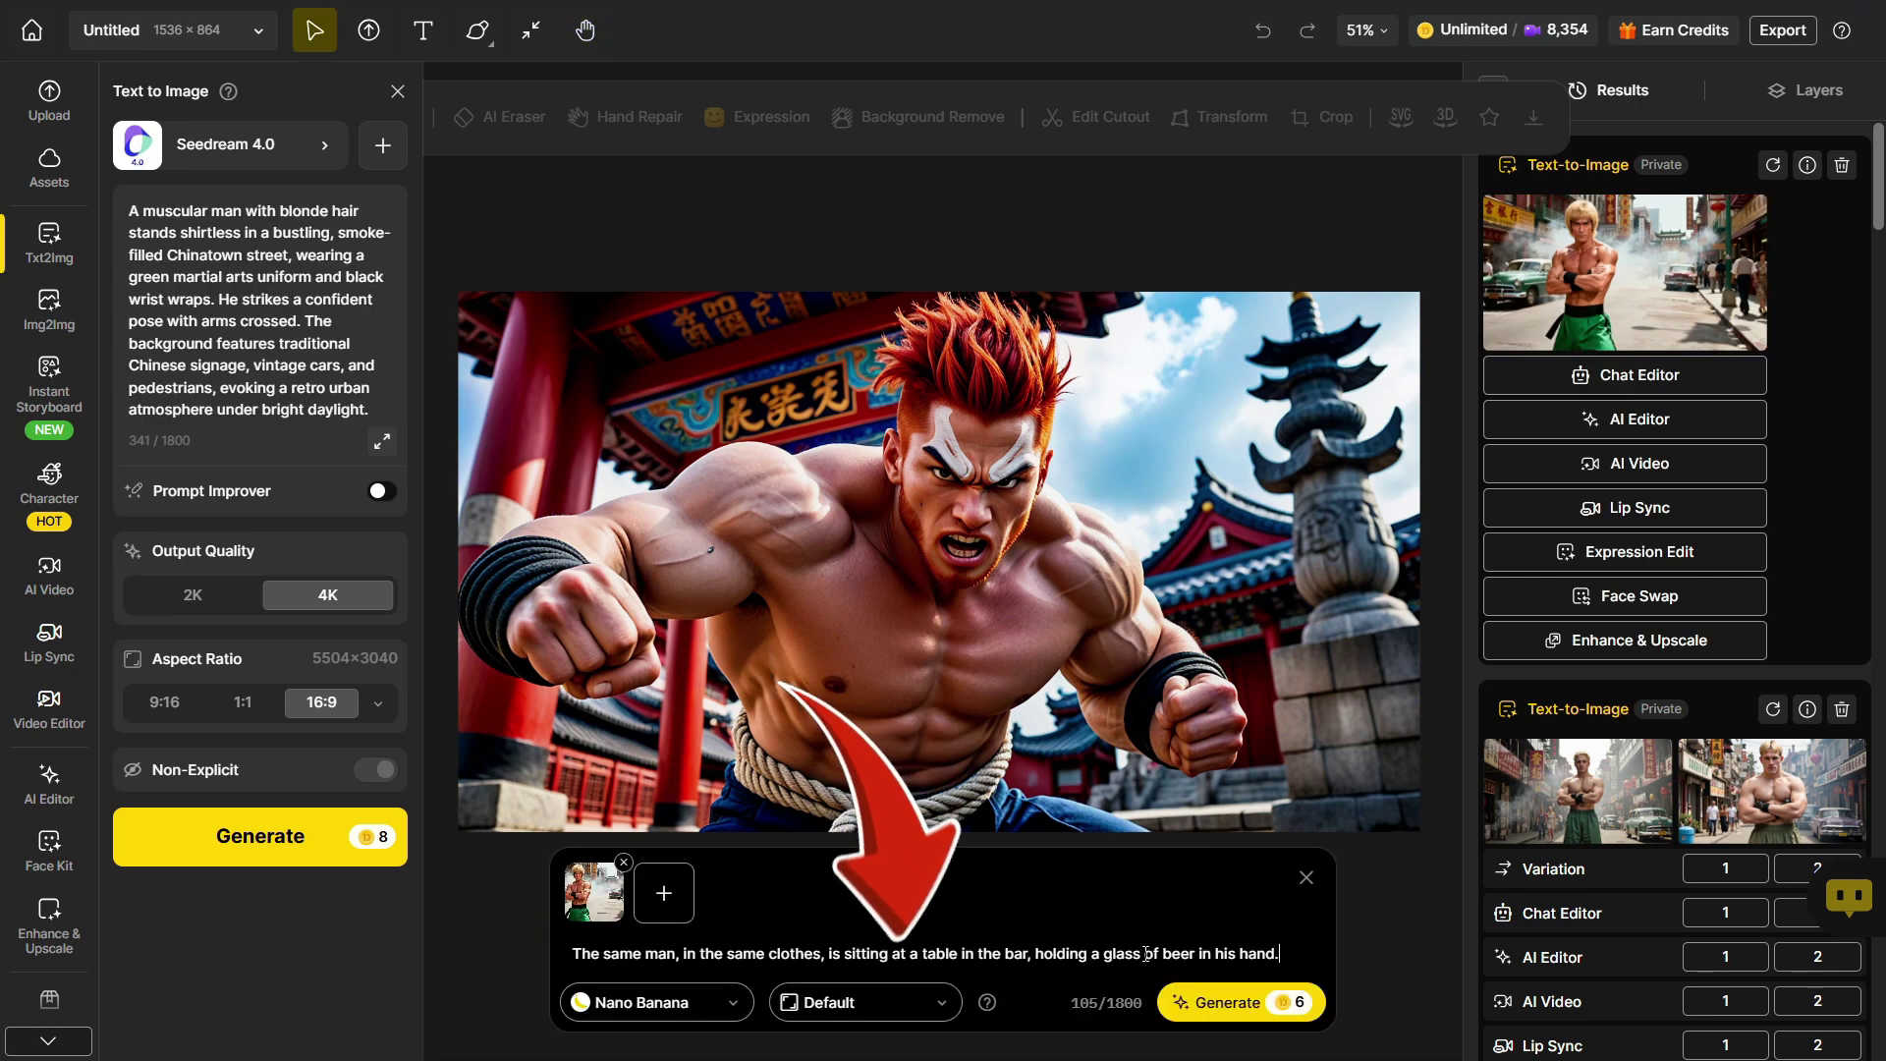
left_click(859, 1002)
left_click(830, 909)
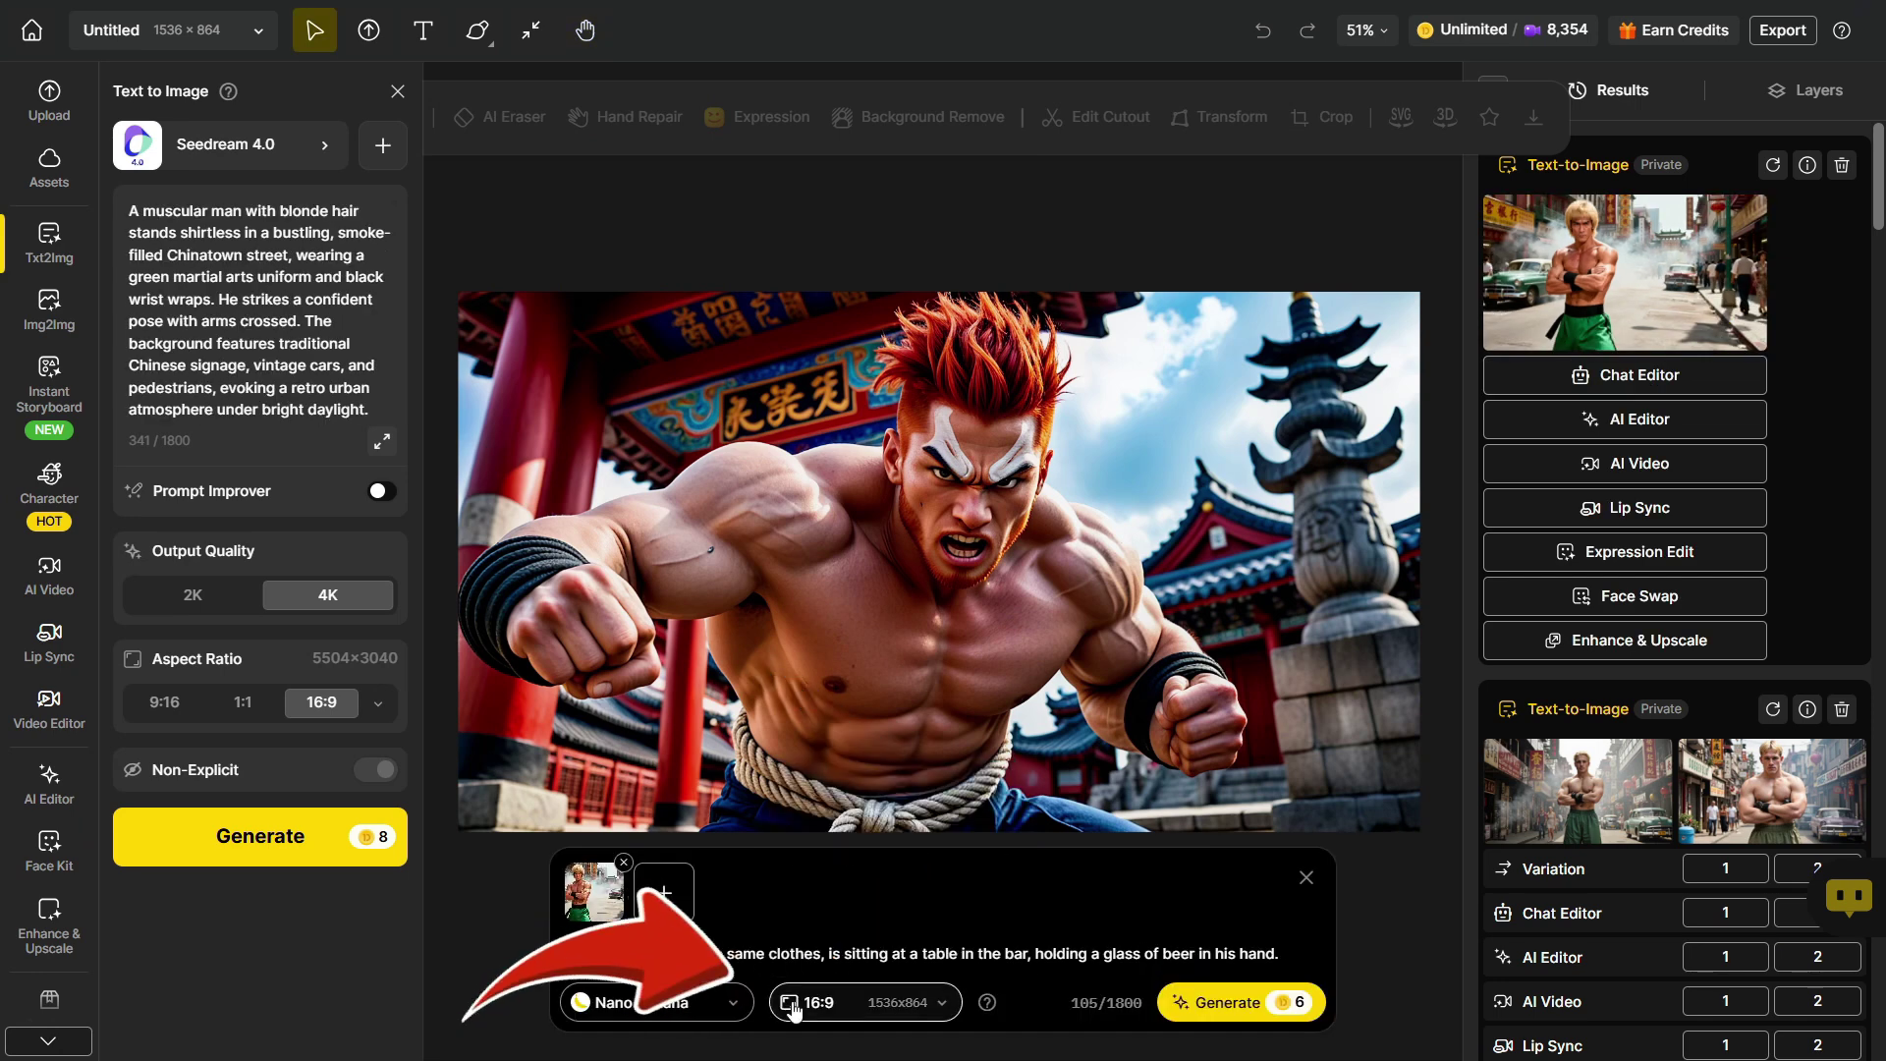
left_click(1216, 1017)
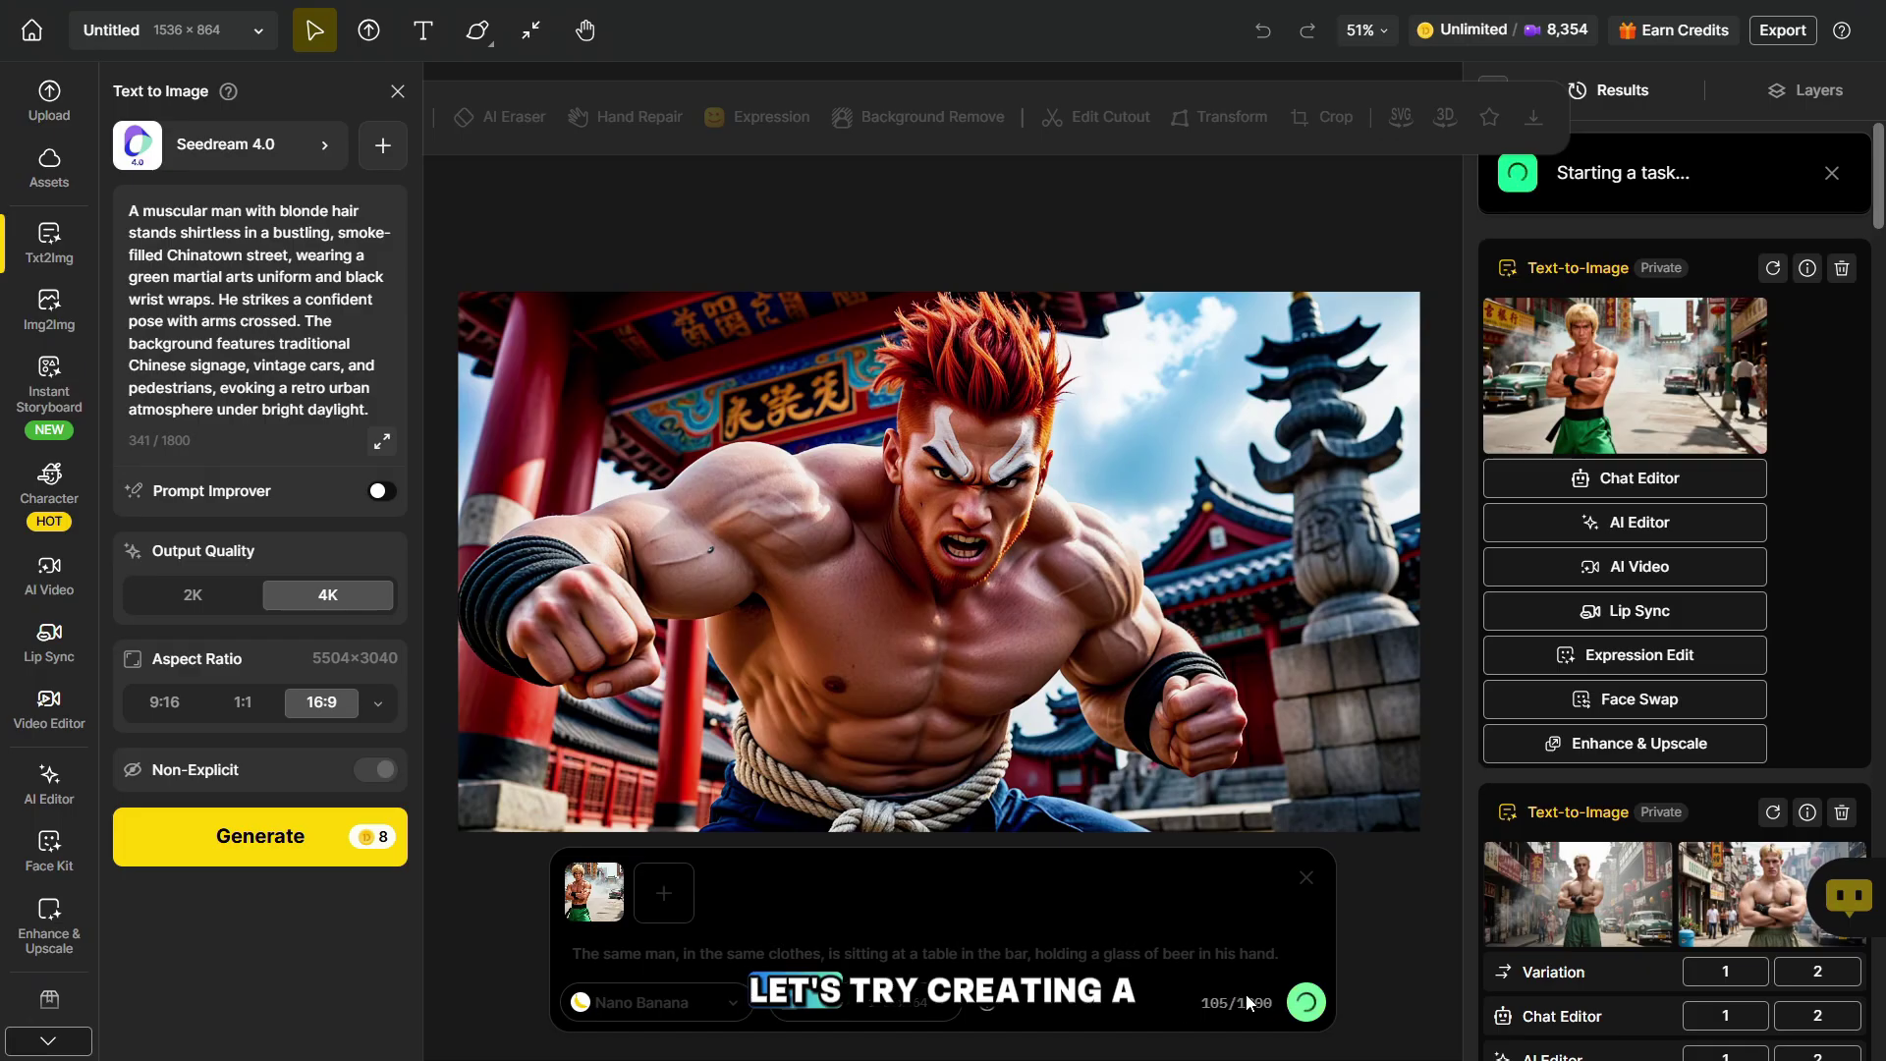
Switch the edit model to Seedream 4.0, keep 16:9, and generate the bar edit again
left_click(704, 1003)
left_click(688, 855)
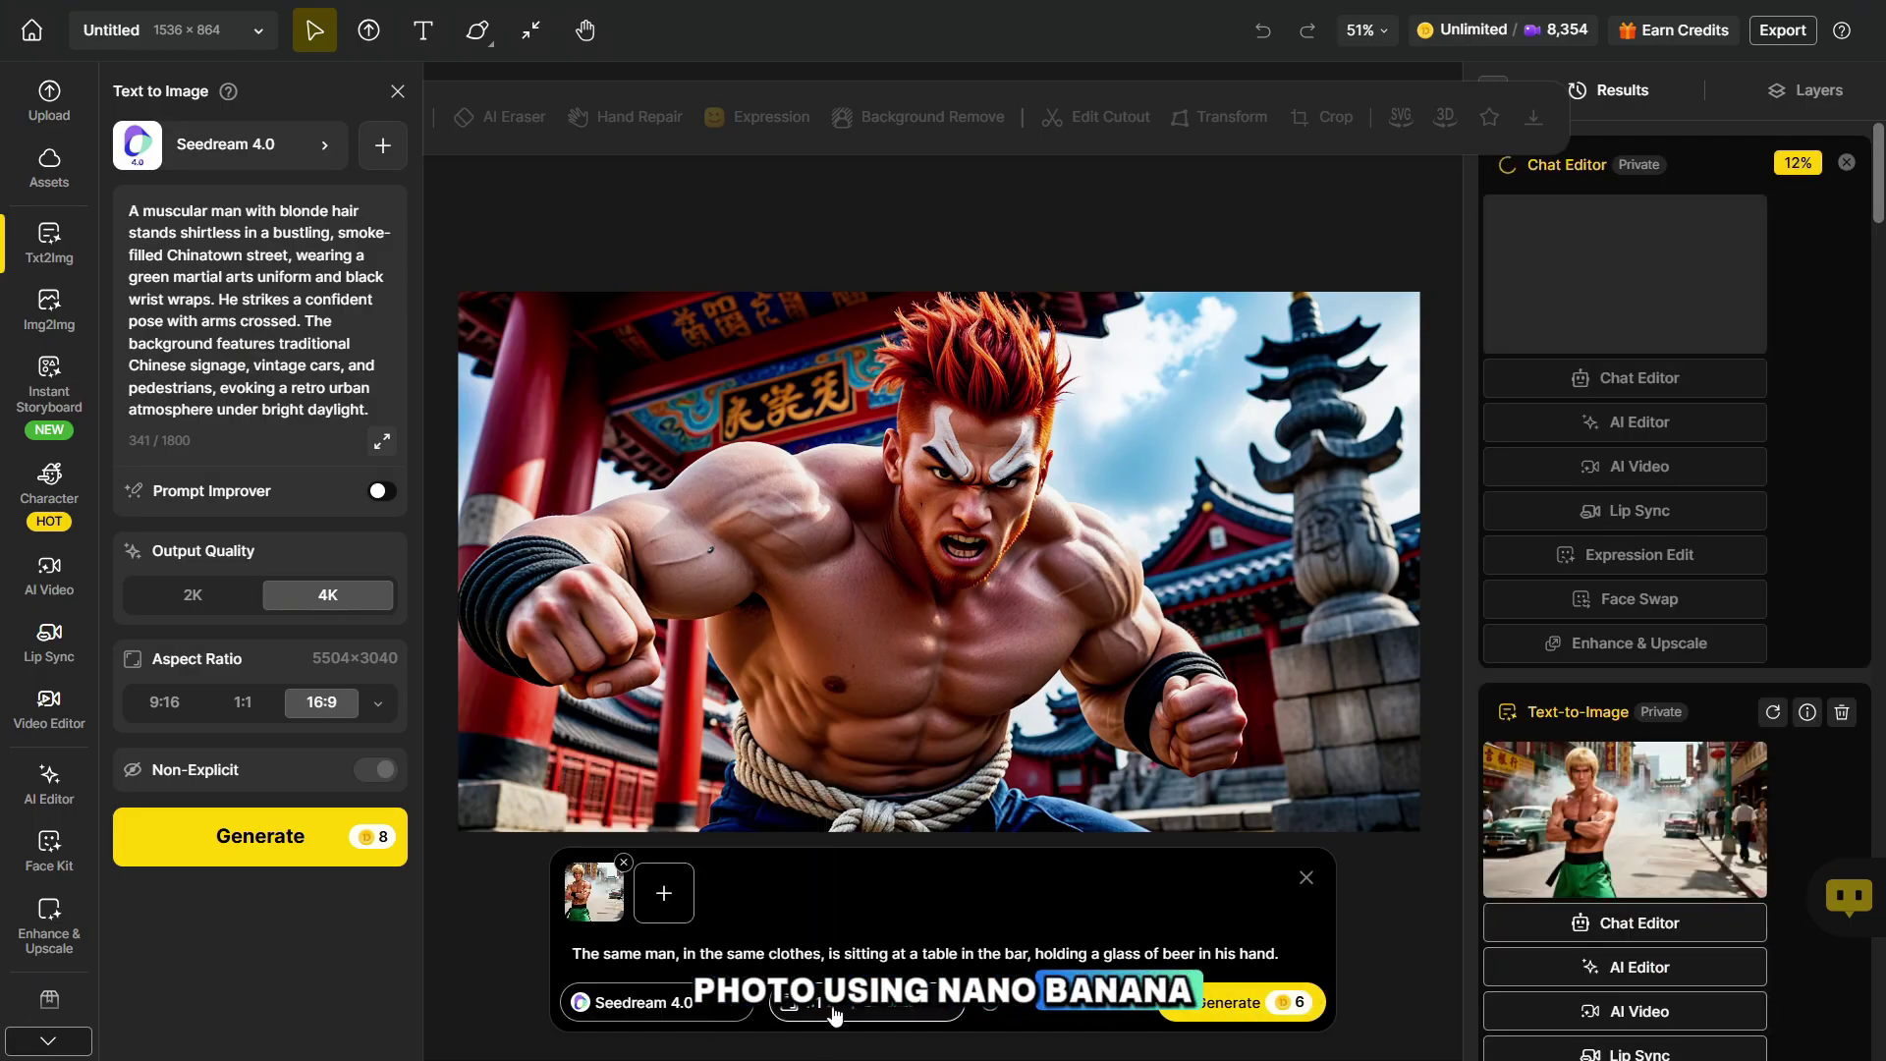
left_click(860, 1002)
left_click(834, 913)
left_click(1230, 1004)
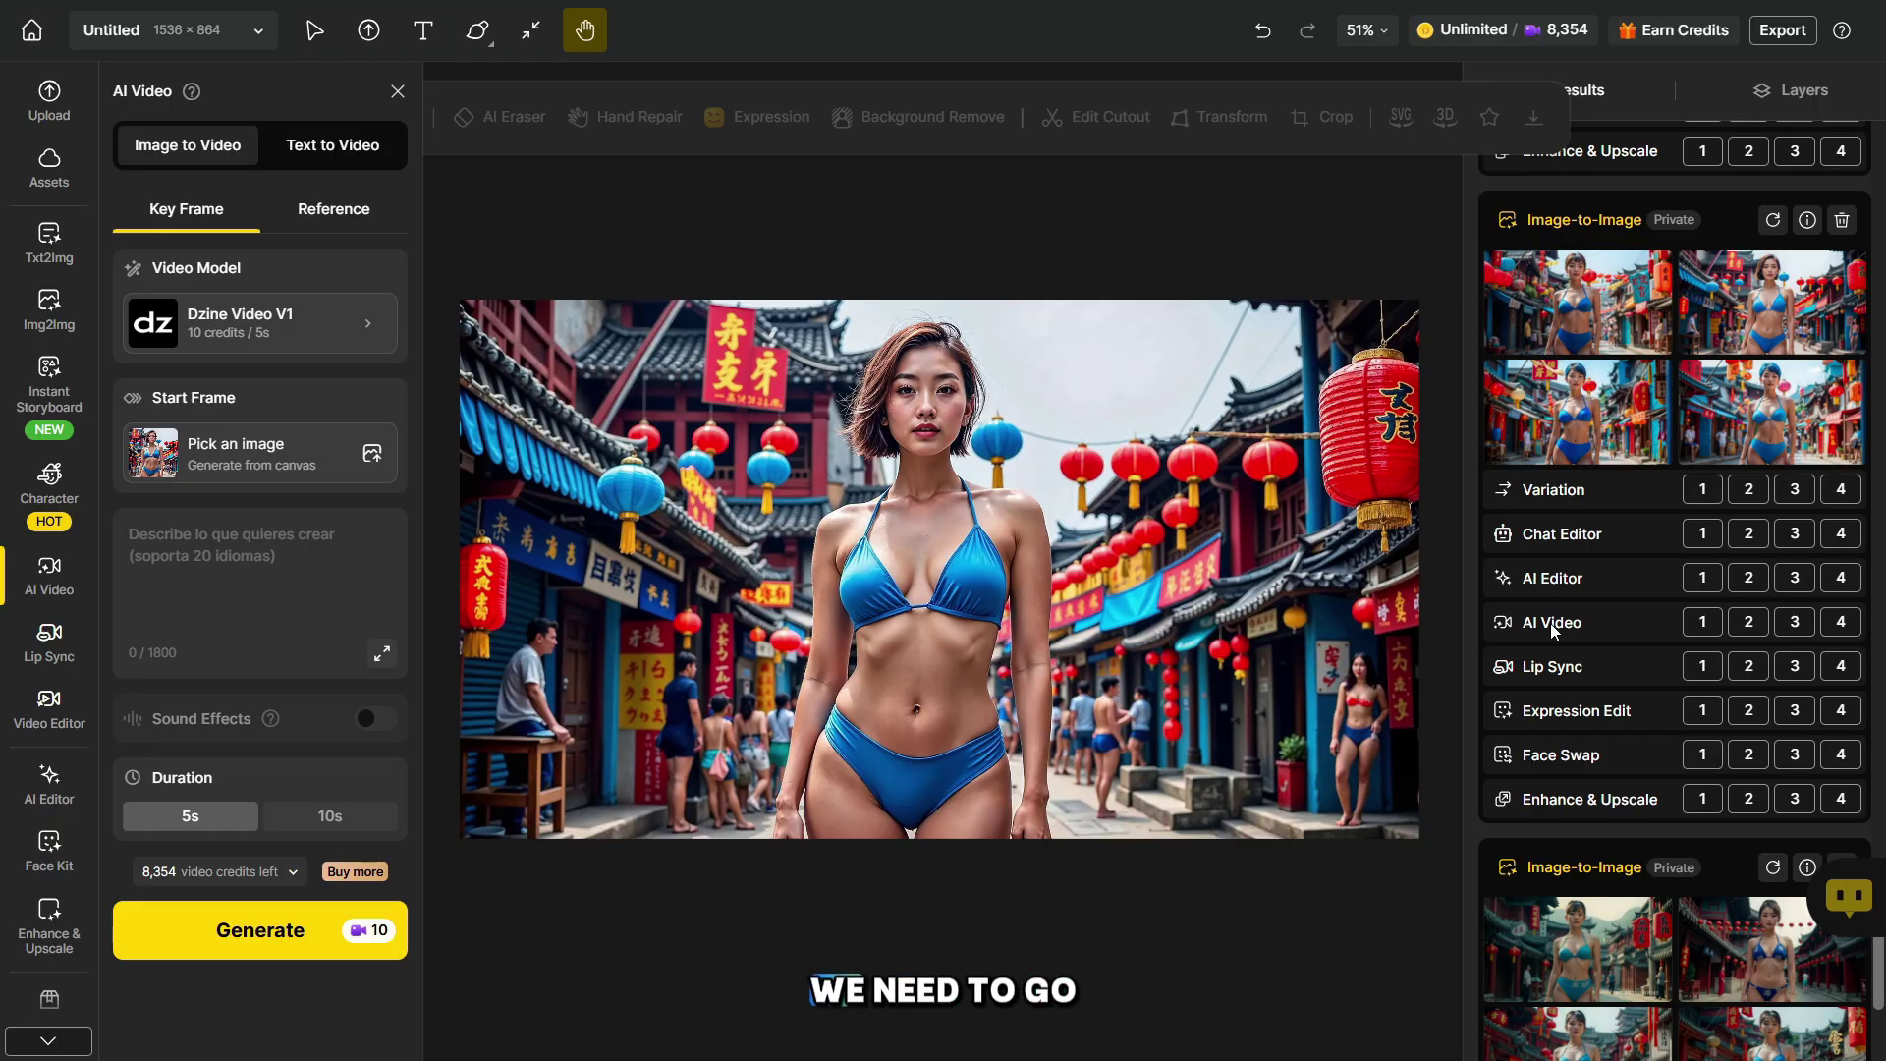
Generate 5-second walking clips with Wan 2.1 and Kling 2.5 Turbo, filtering to uncensored models
left_click(282, 332)
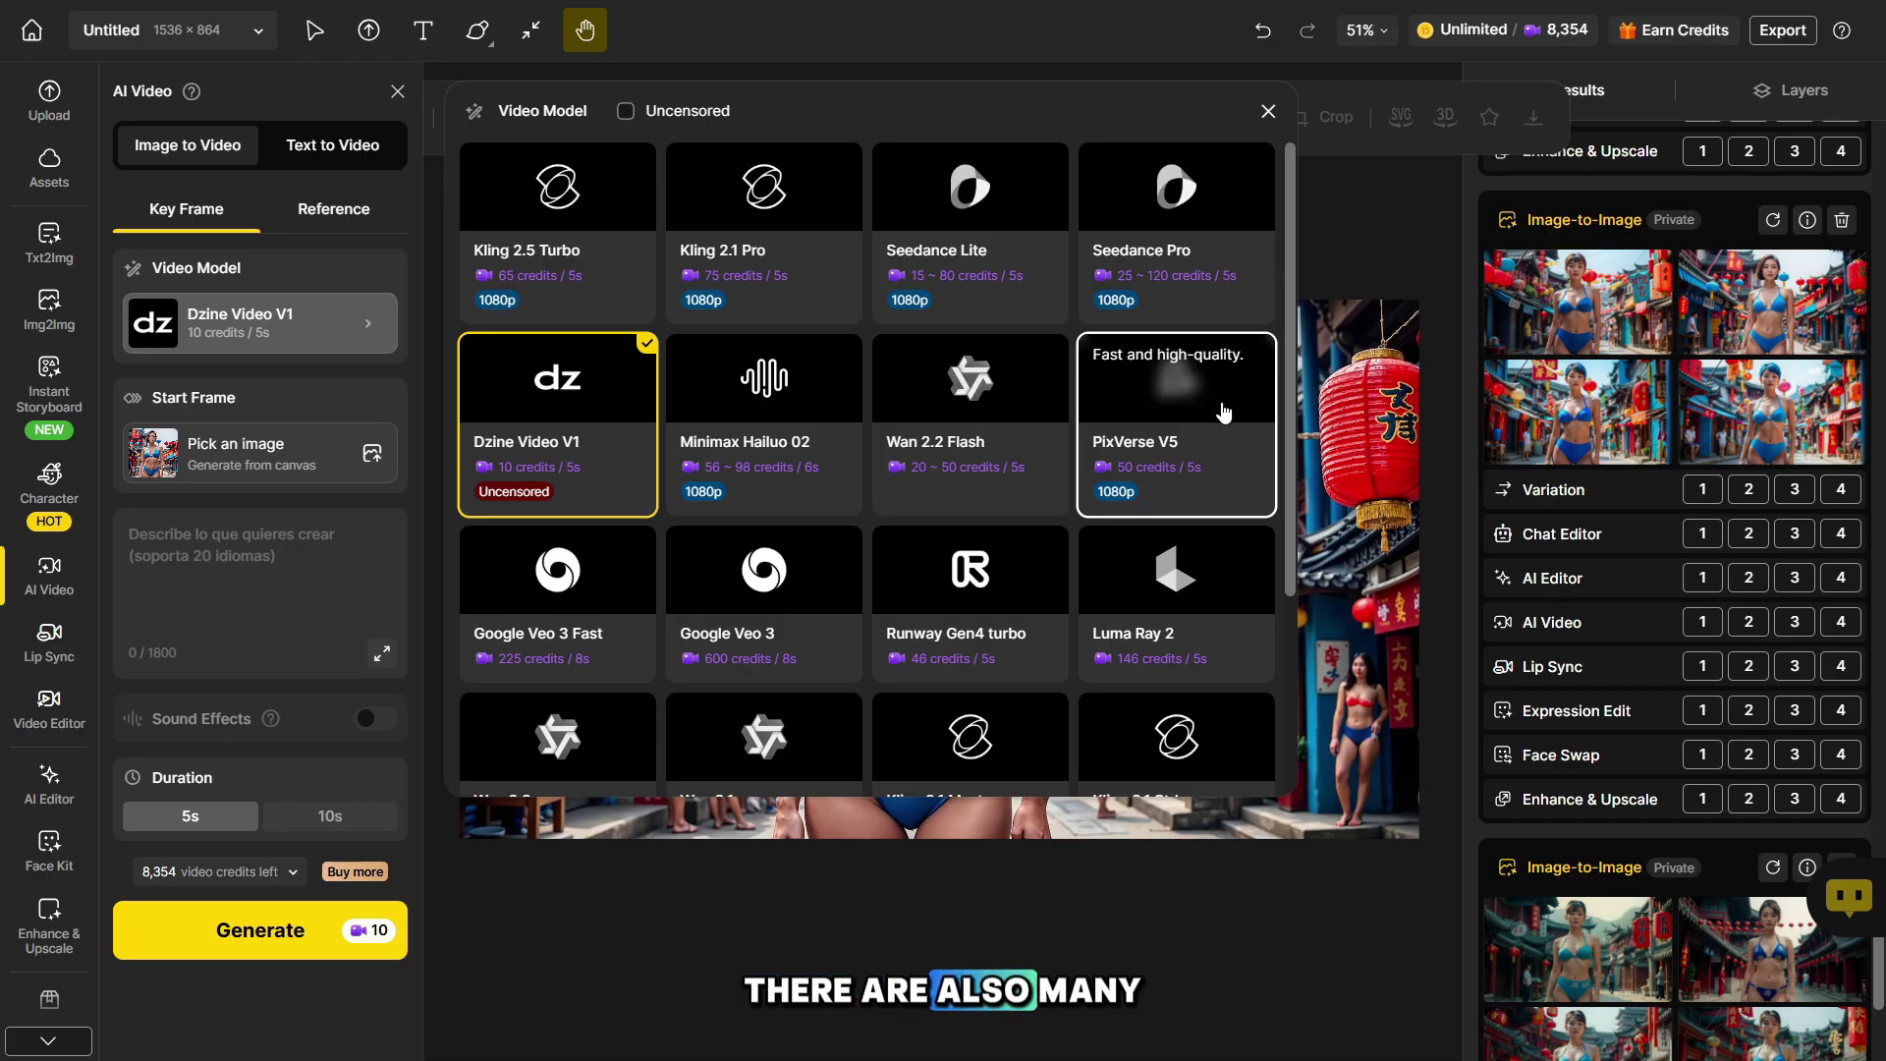
left_click_drag(1285, 412, 1277, 657)
left_click(626, 111)
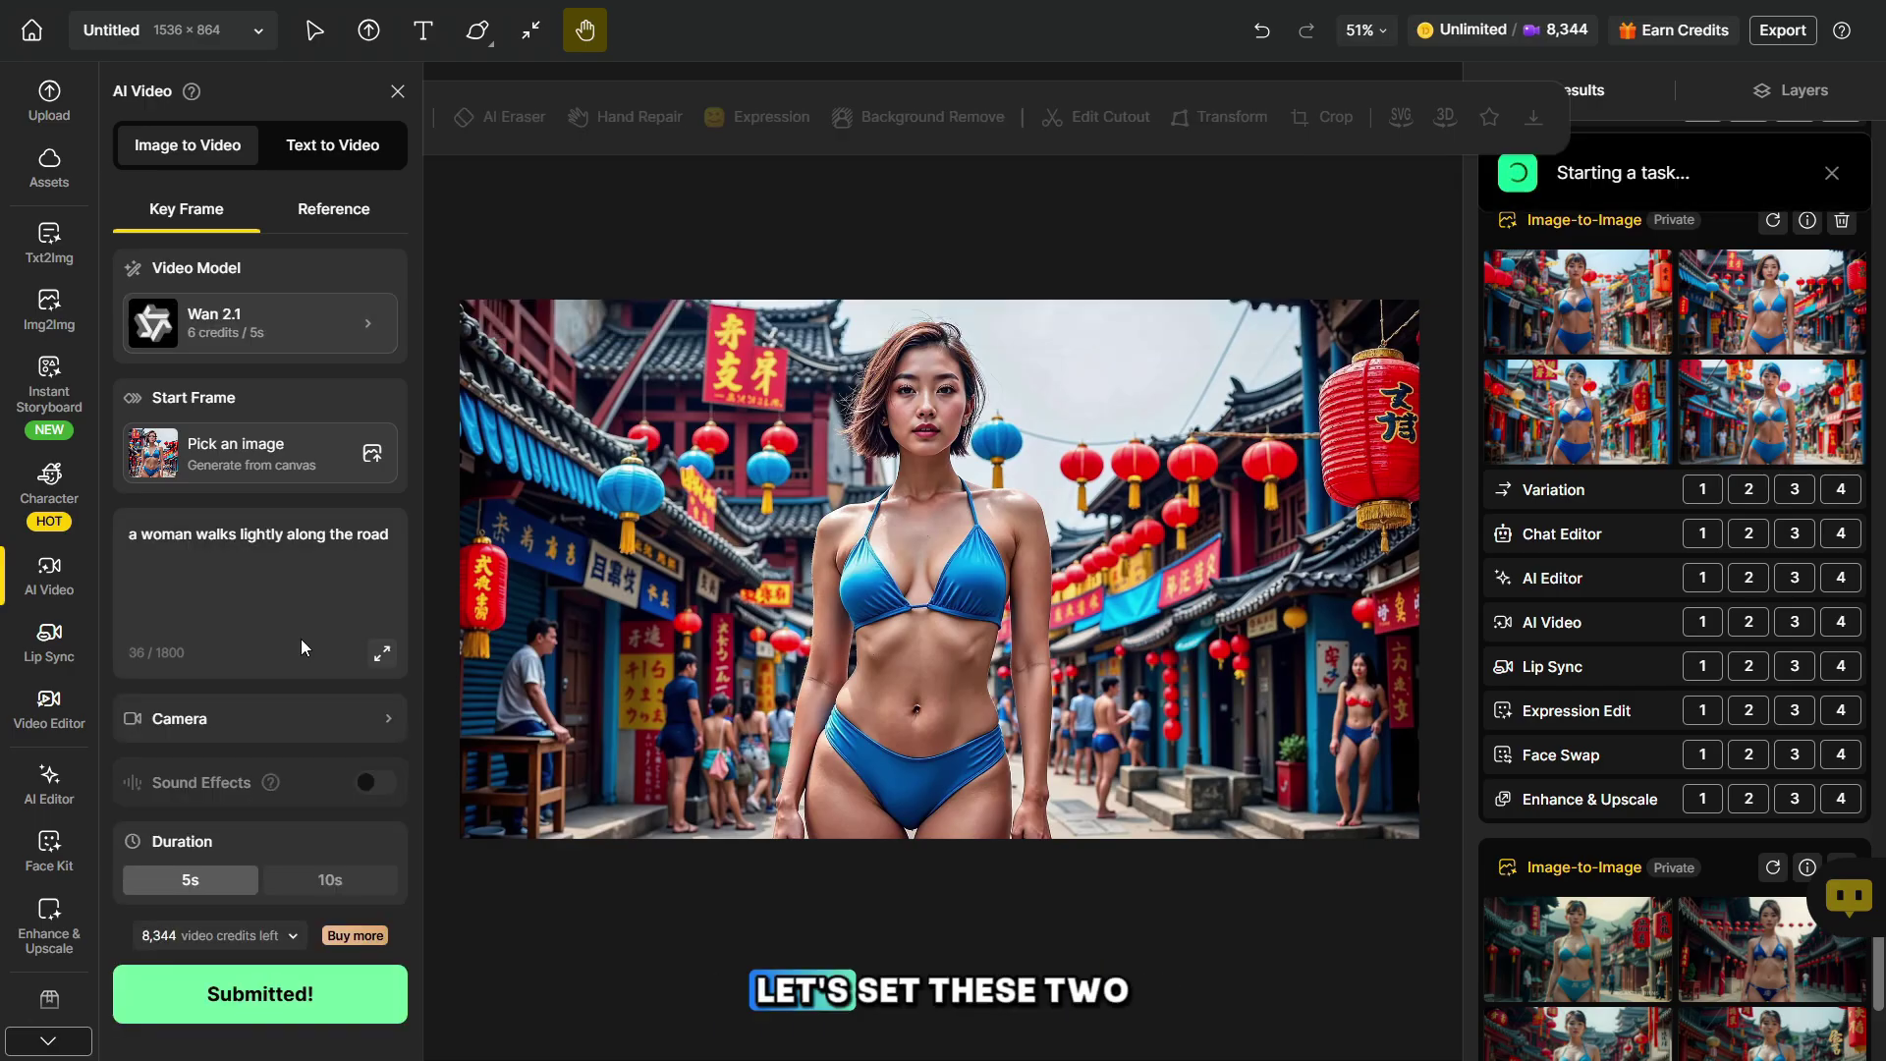
left_click(261, 323)
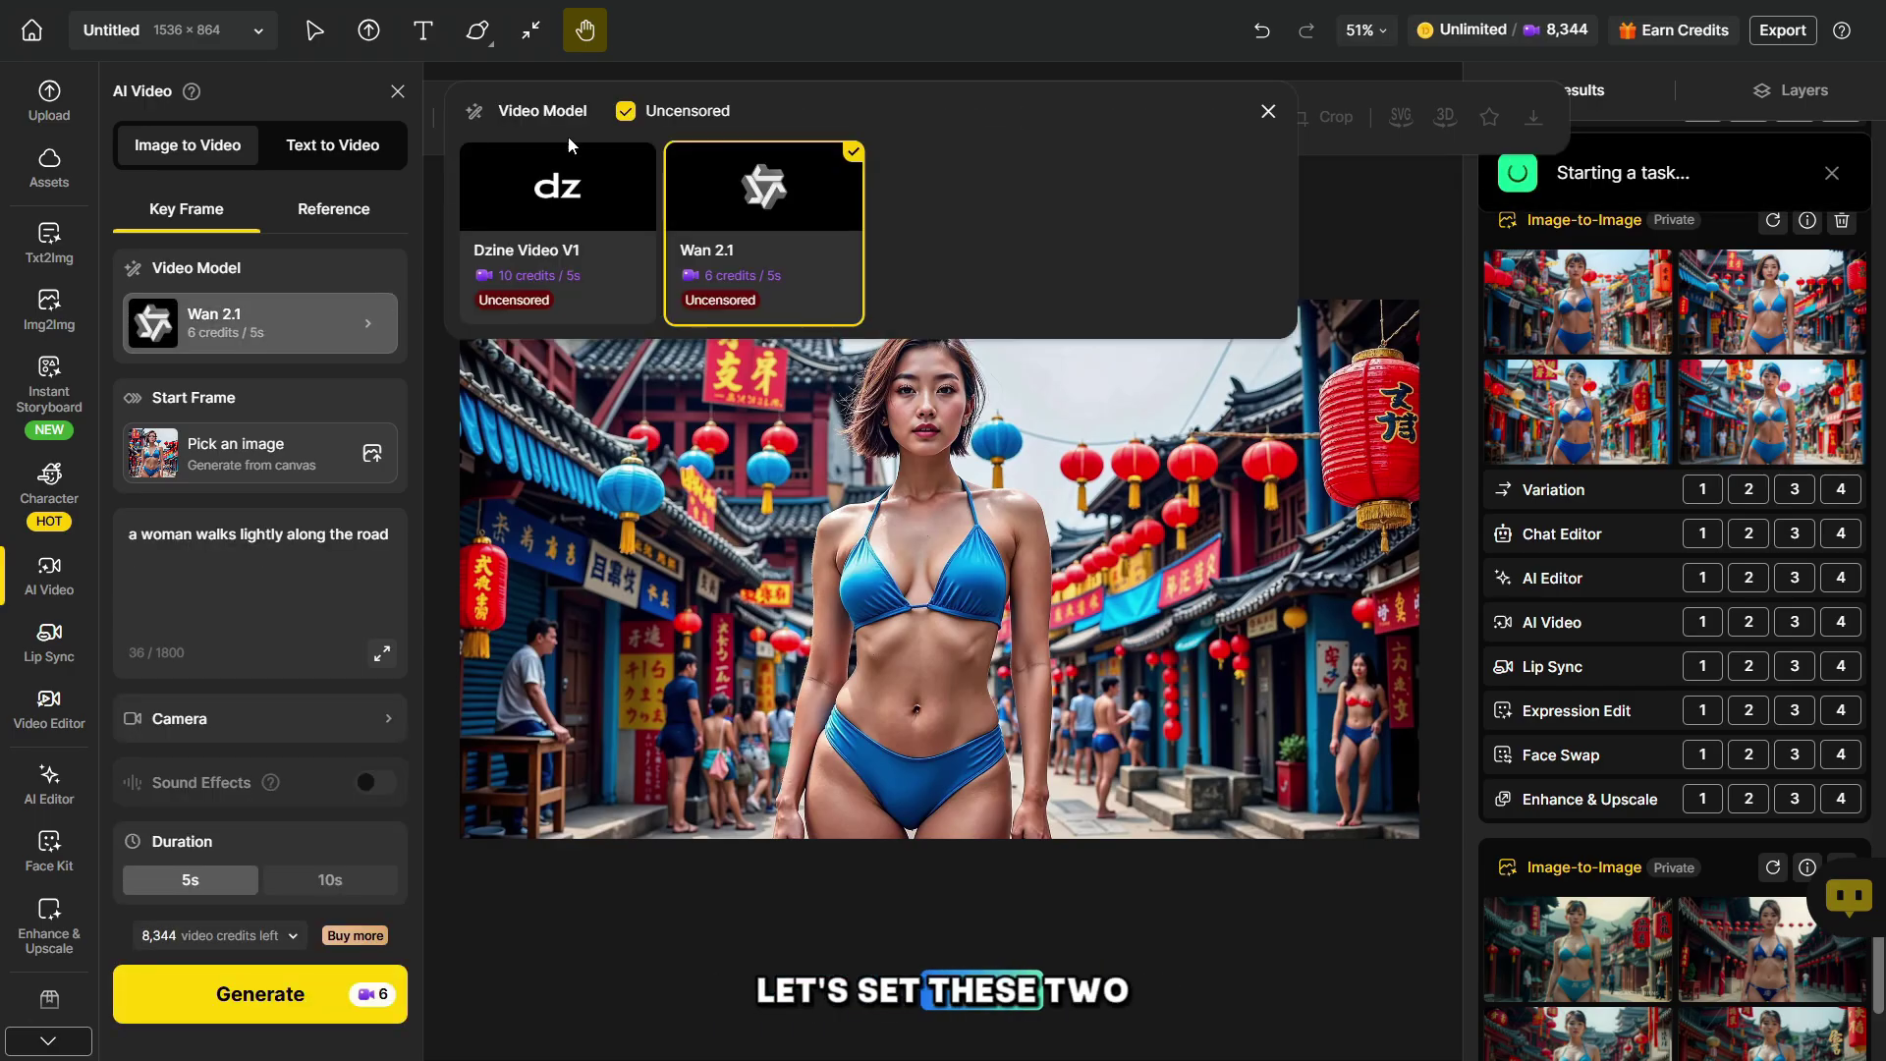
left_click(626, 111)
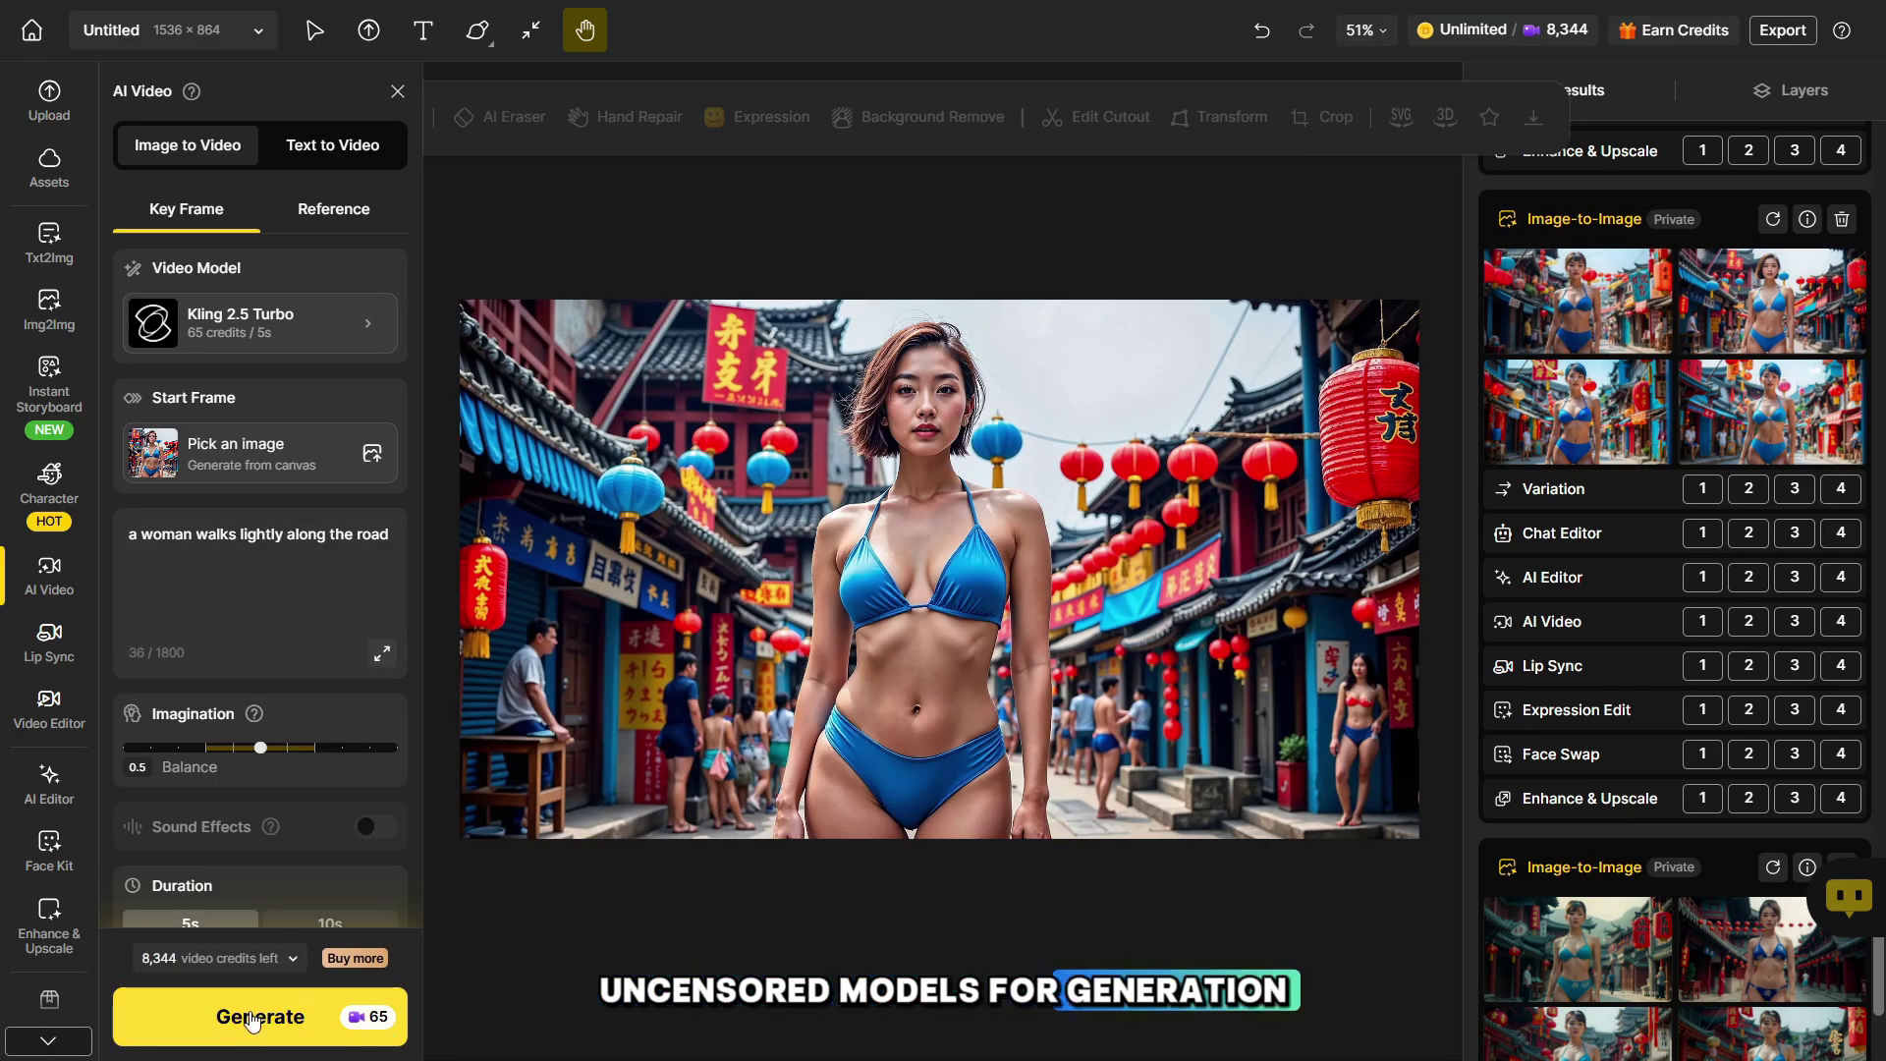
left_click(254, 1019)
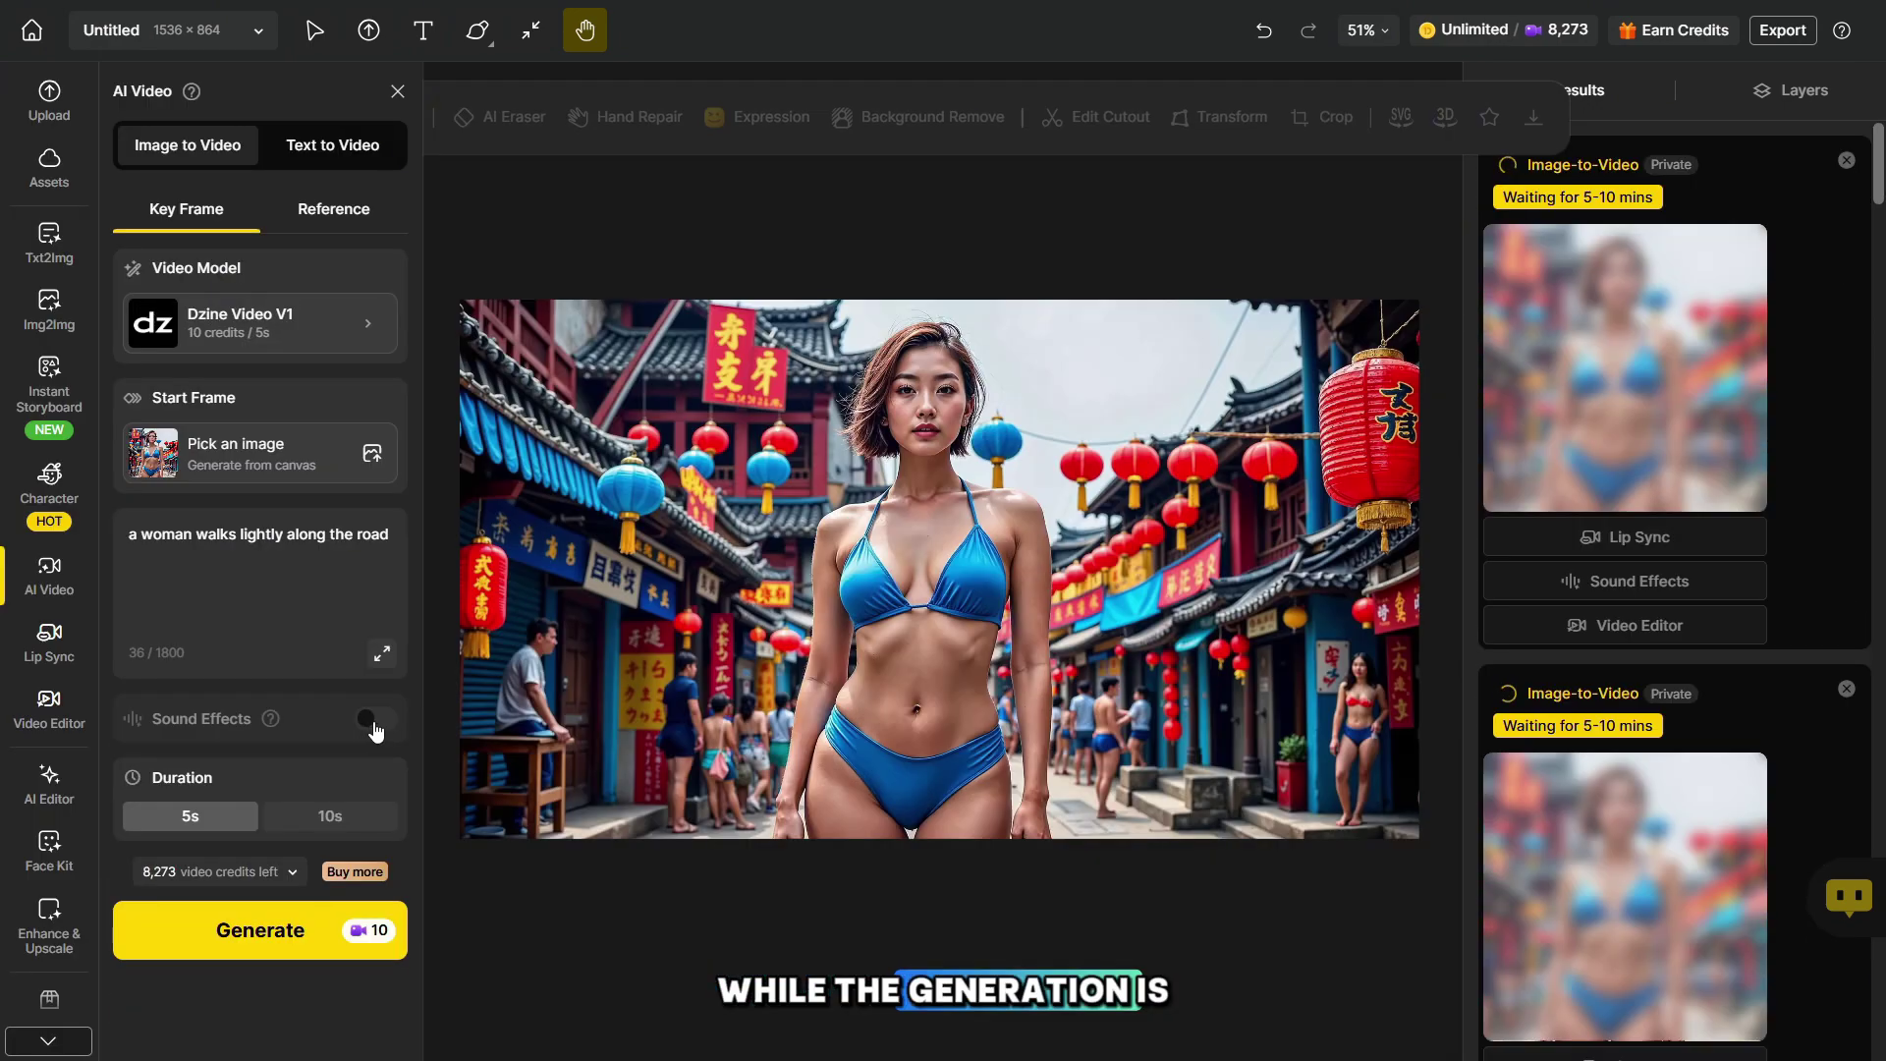
Turn on Sound Effects and open its prompt and negative prompt fields
left_click(375, 721)
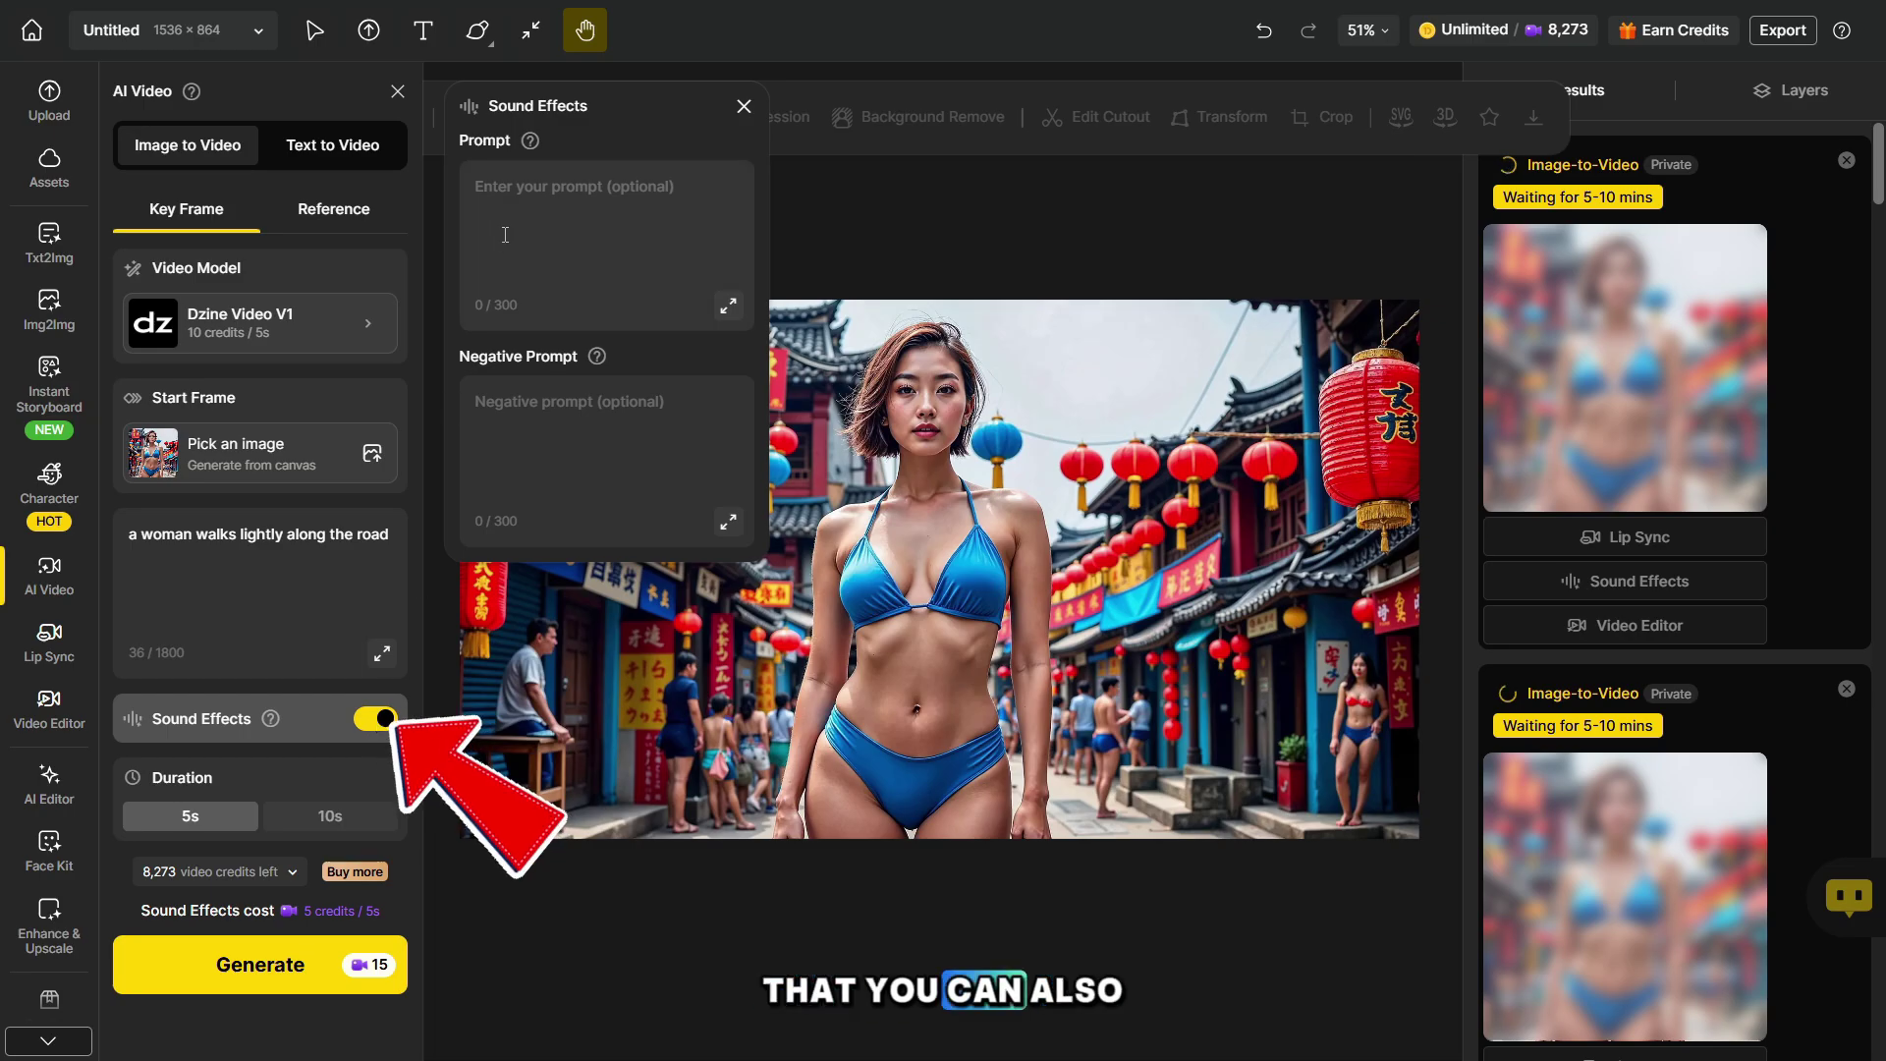
left_click(550, 194)
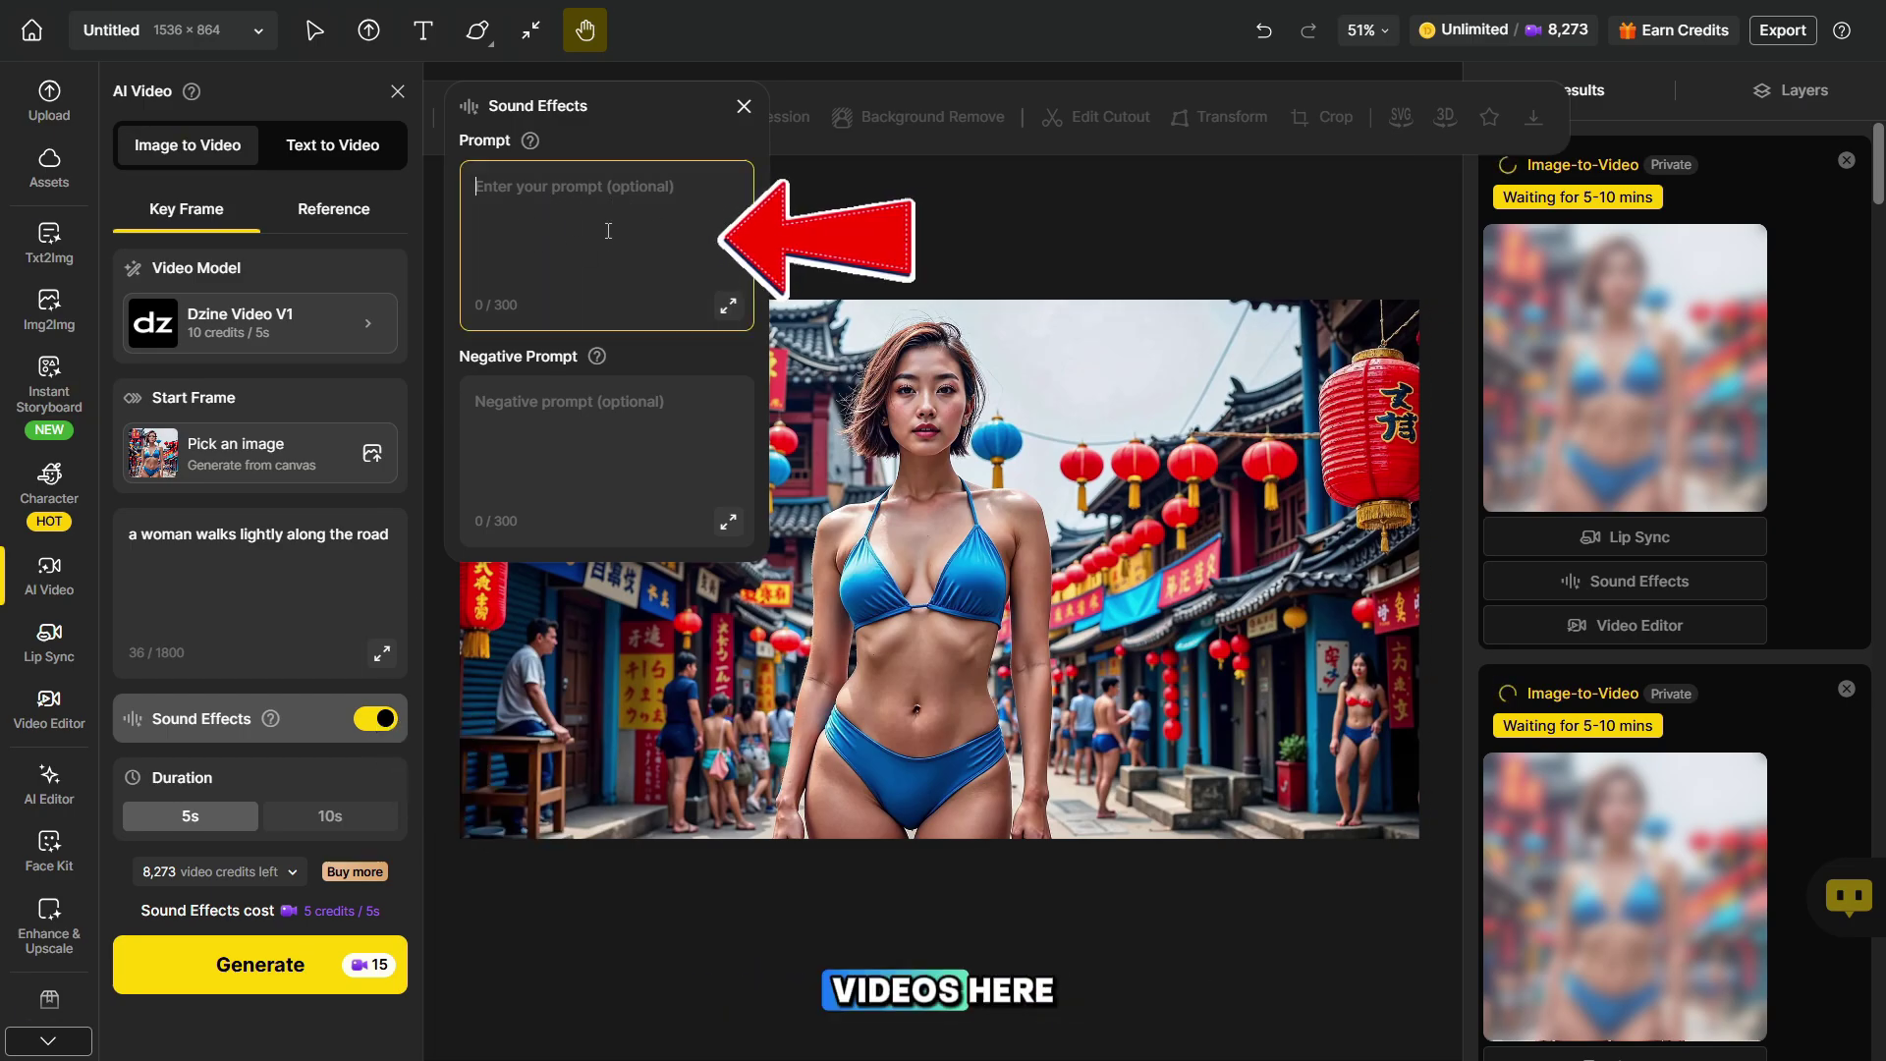
left_click(542, 406)
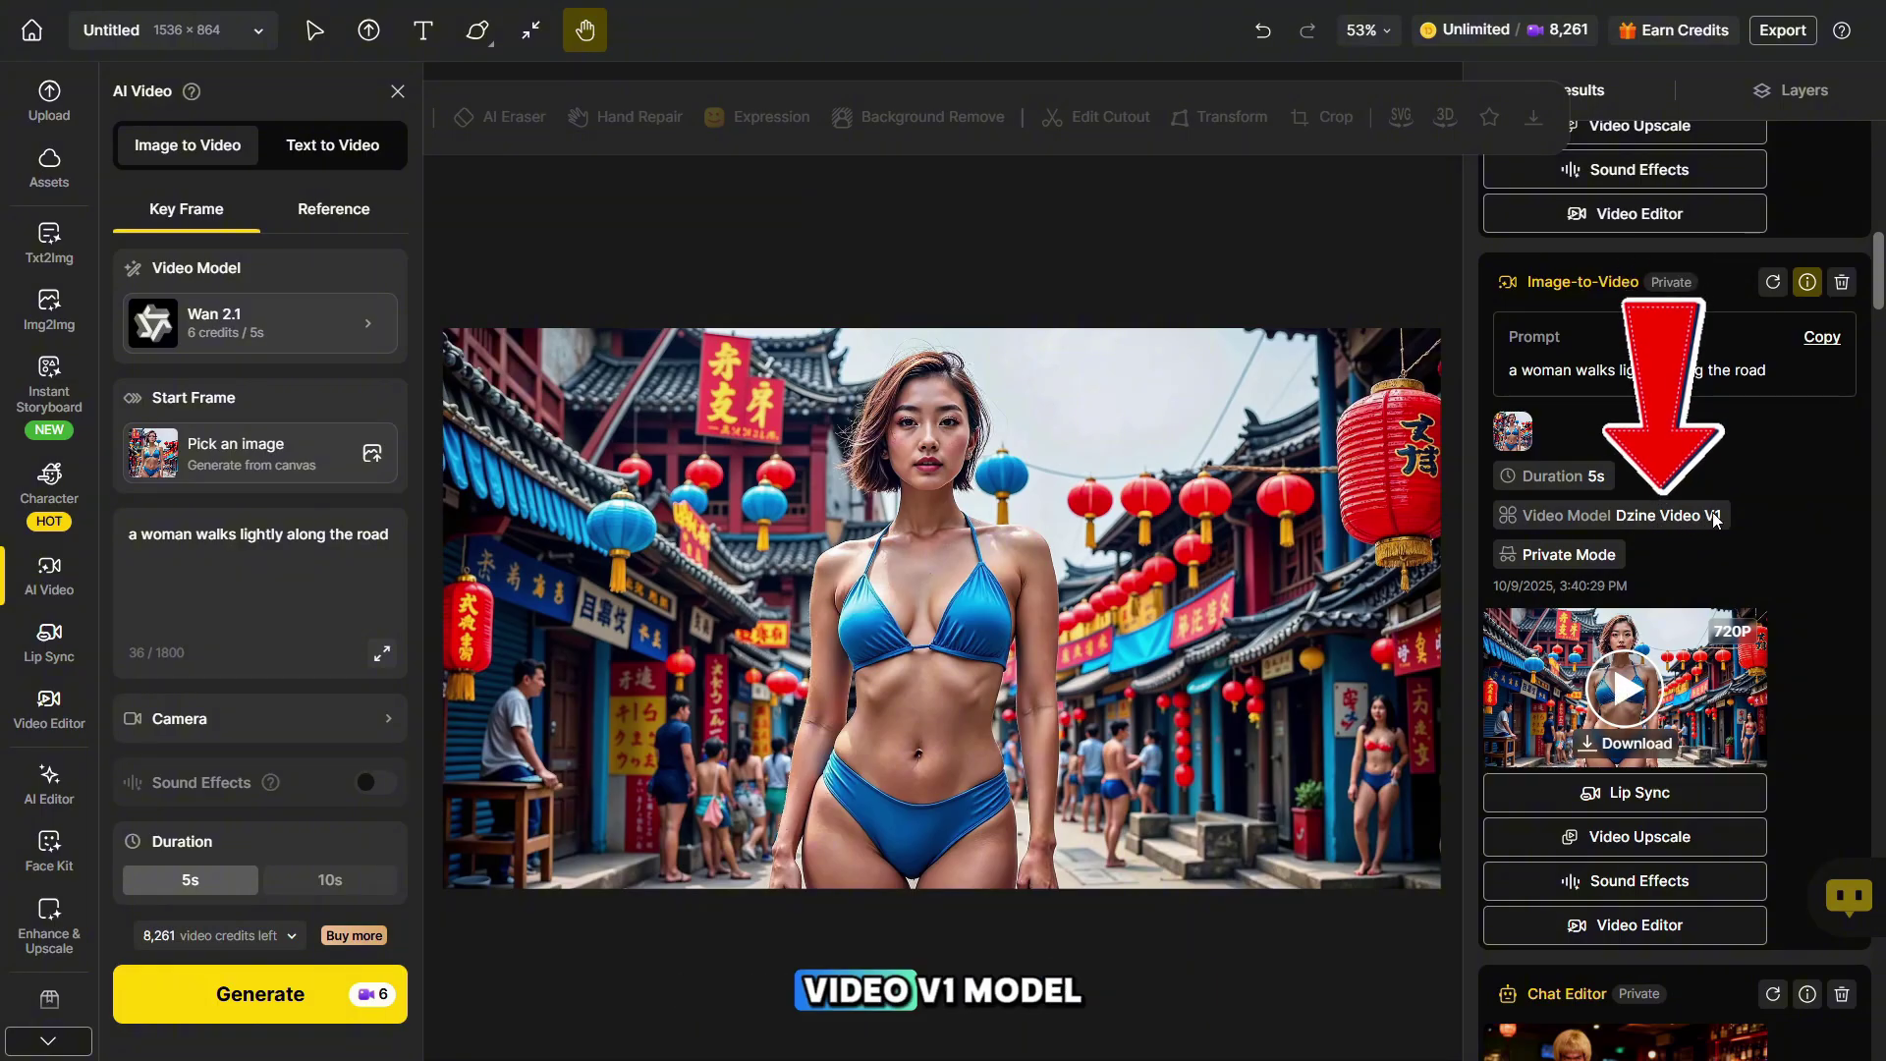
Play the Dzine Video V1, Kling 2.5 Turbo, then Wan 2.1 walking clips in turn
left_click(1626, 692)
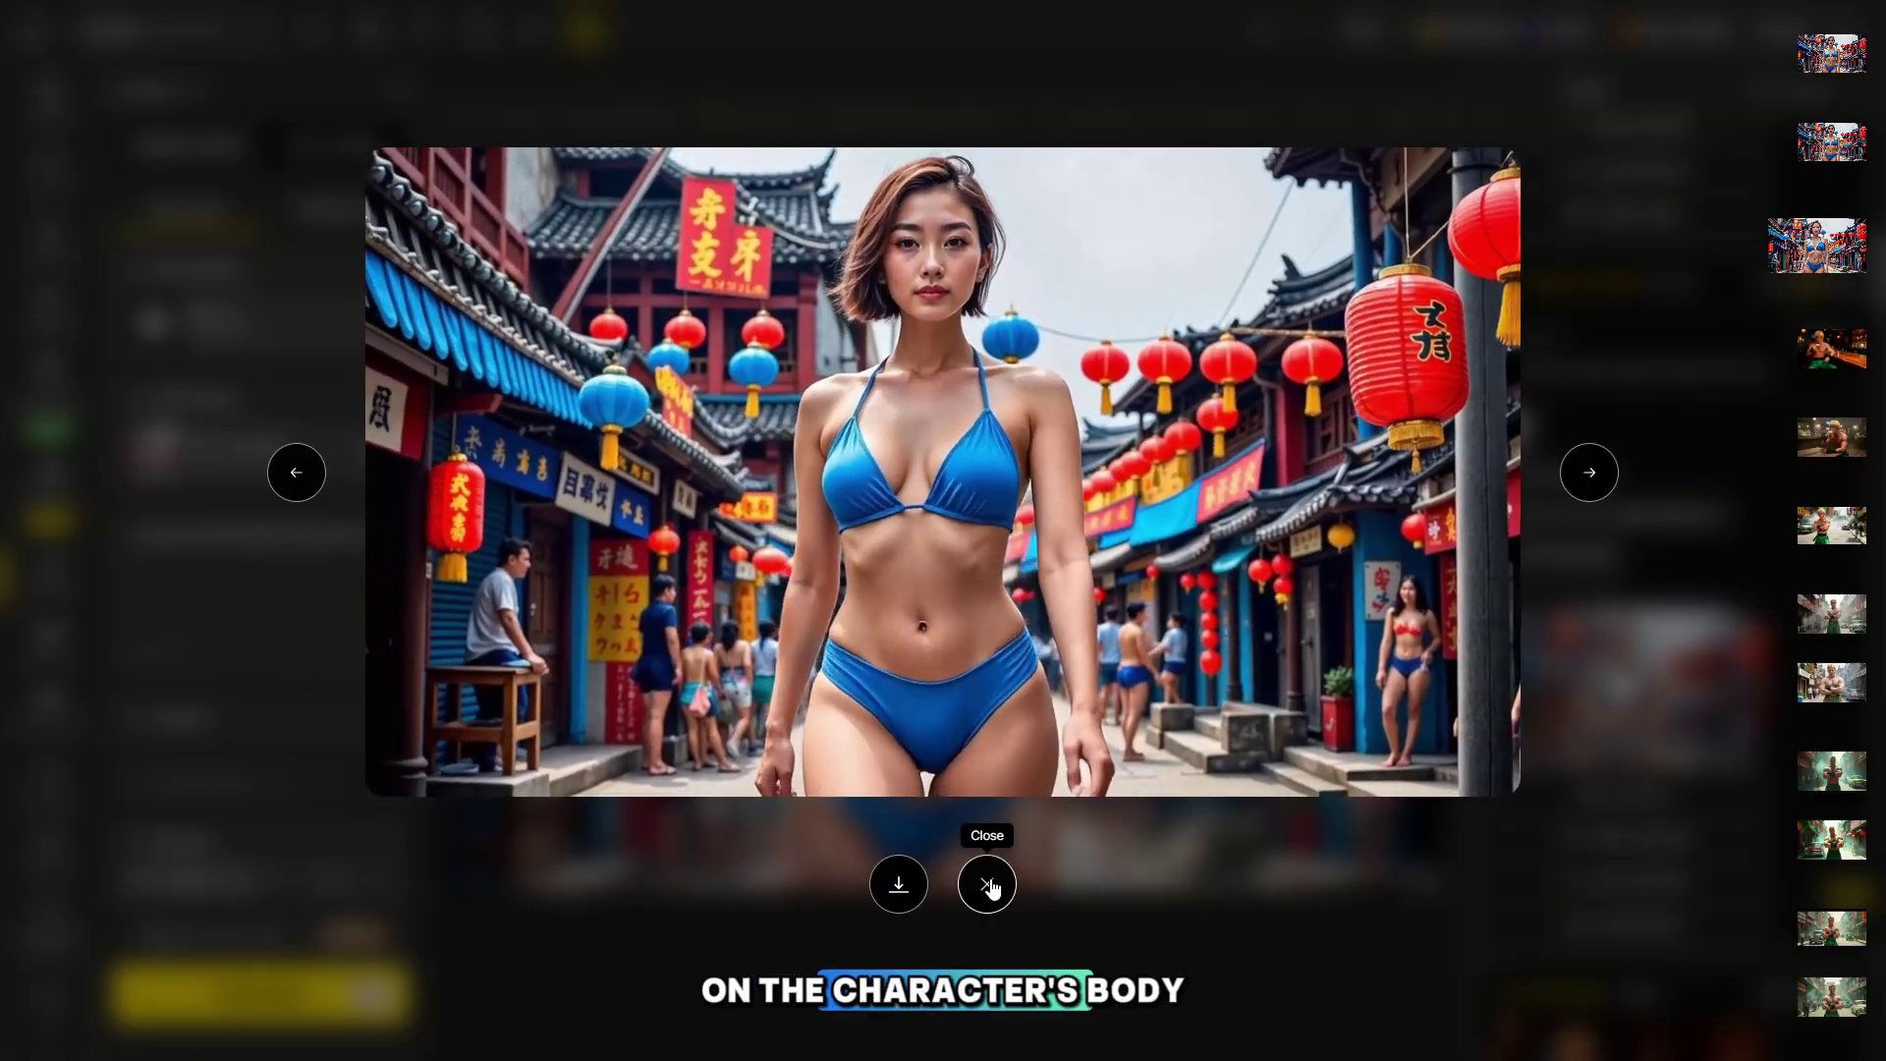
left_click(988, 887)
scroll(1670, 442, "up", 1)
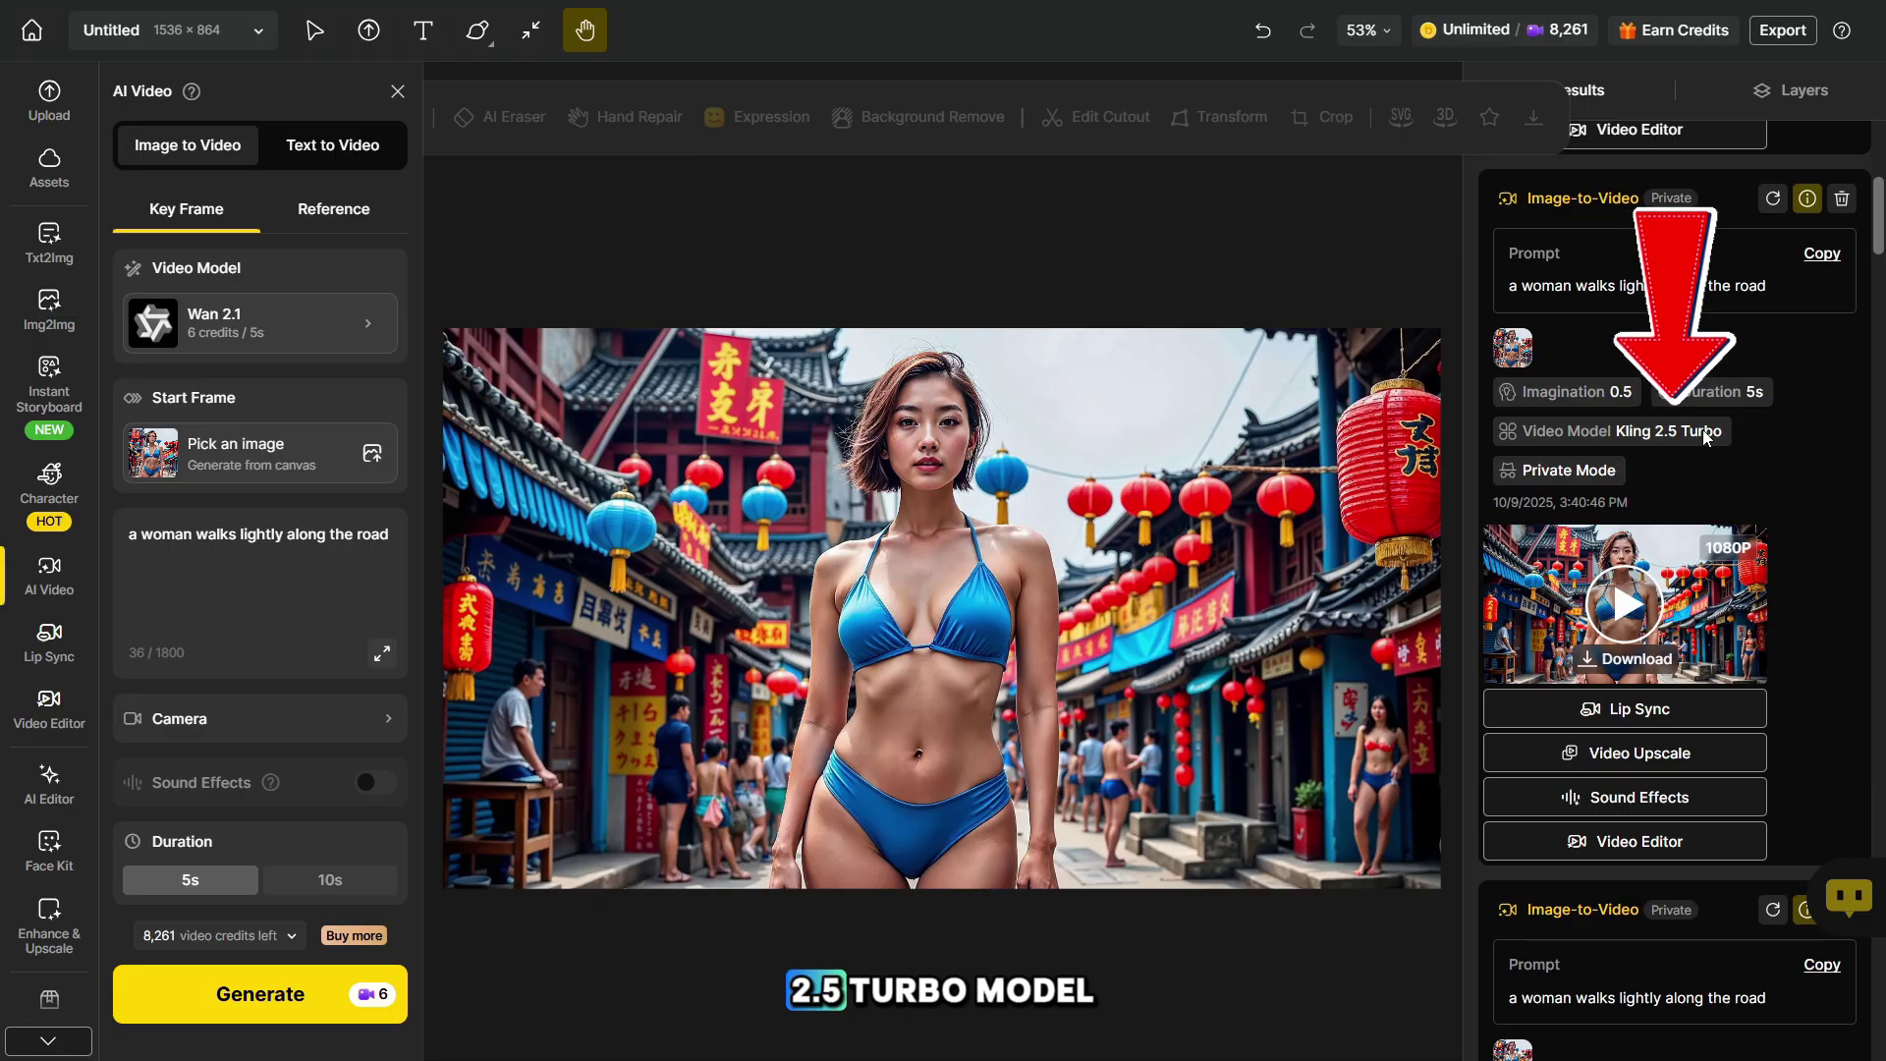
left_click(1626, 621)
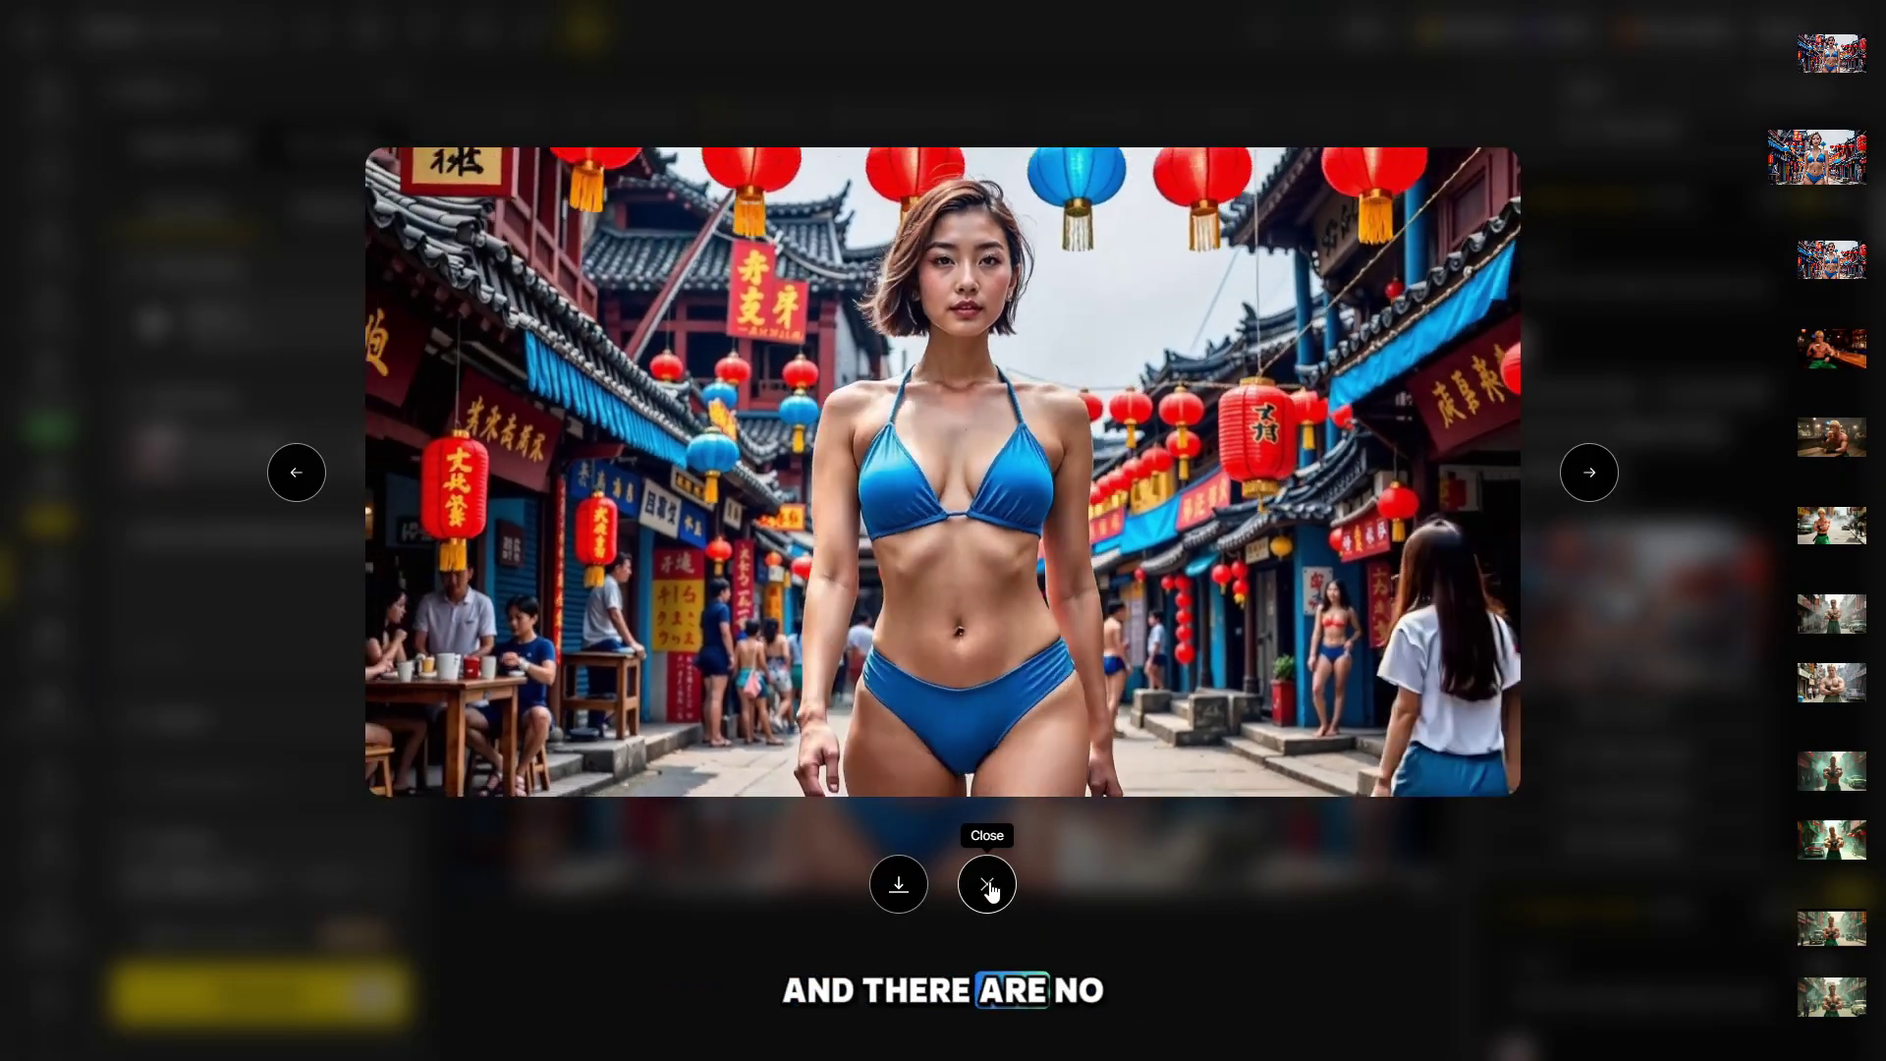
left_click(1831, 261)
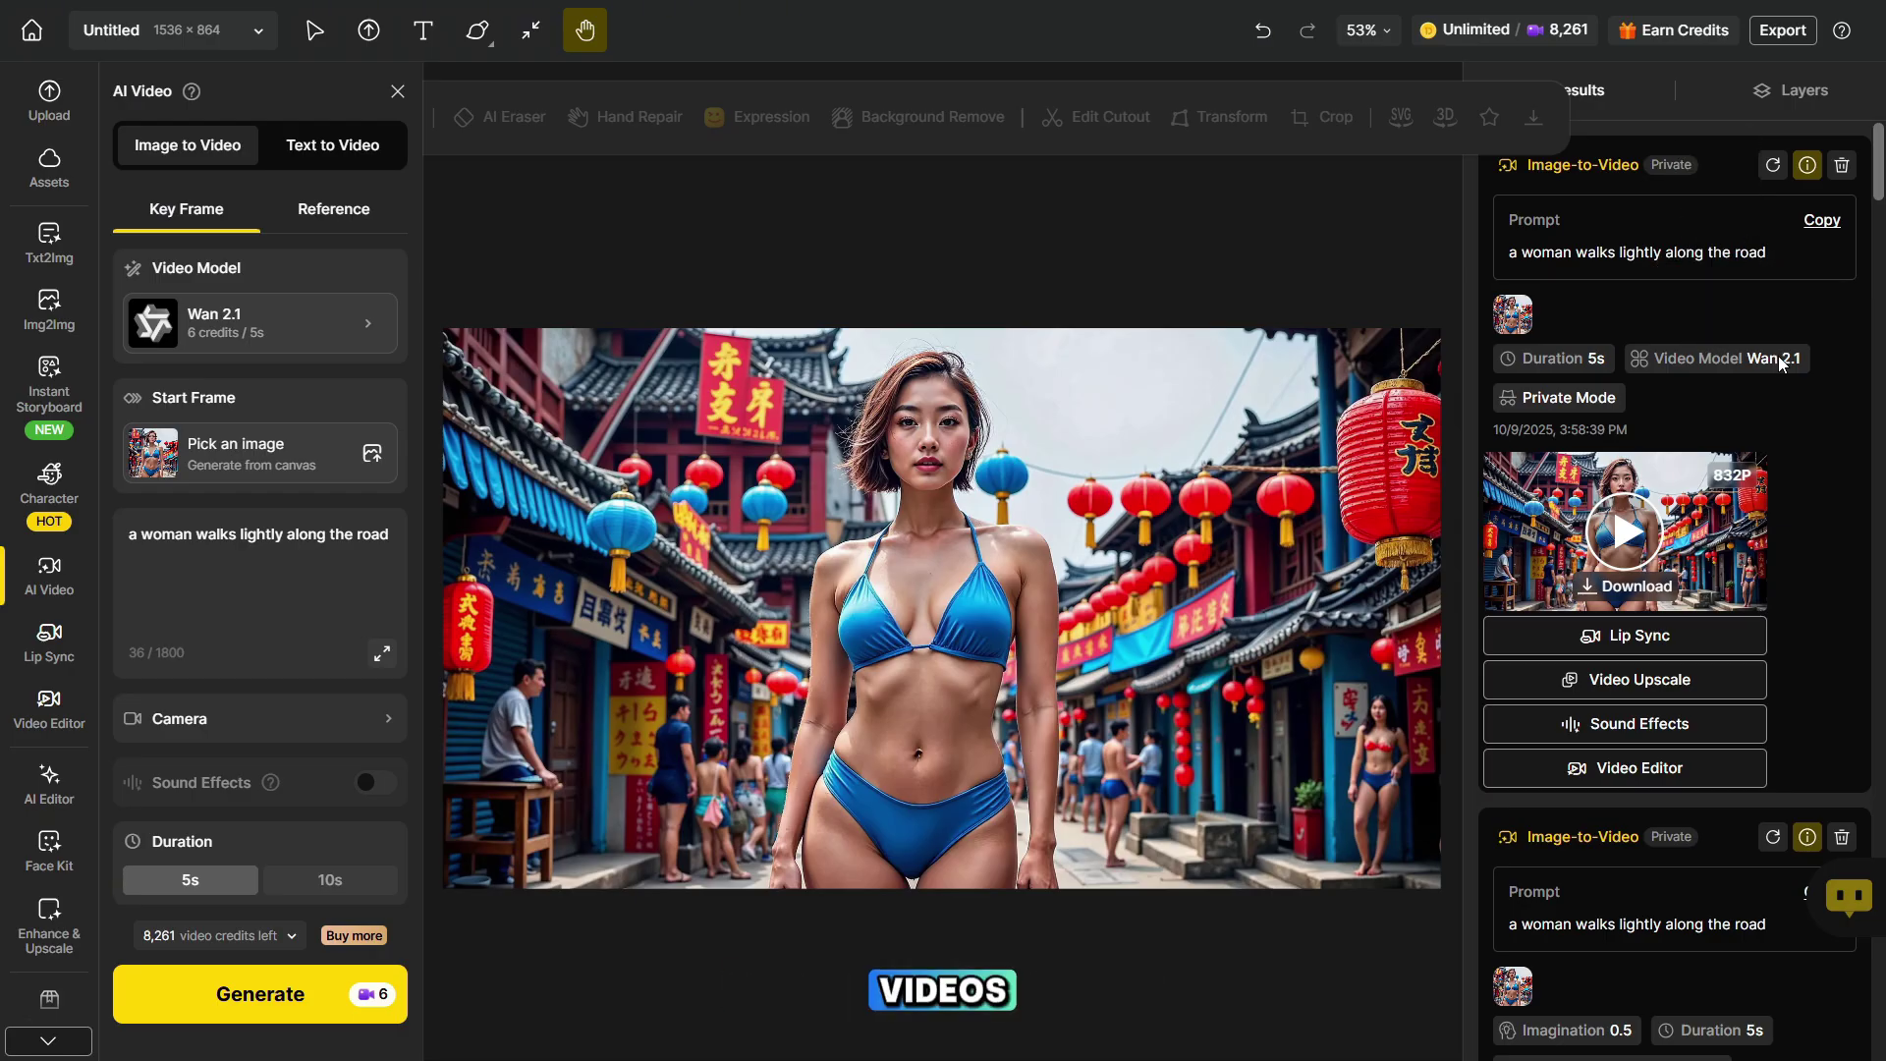
left_click(1627, 548)
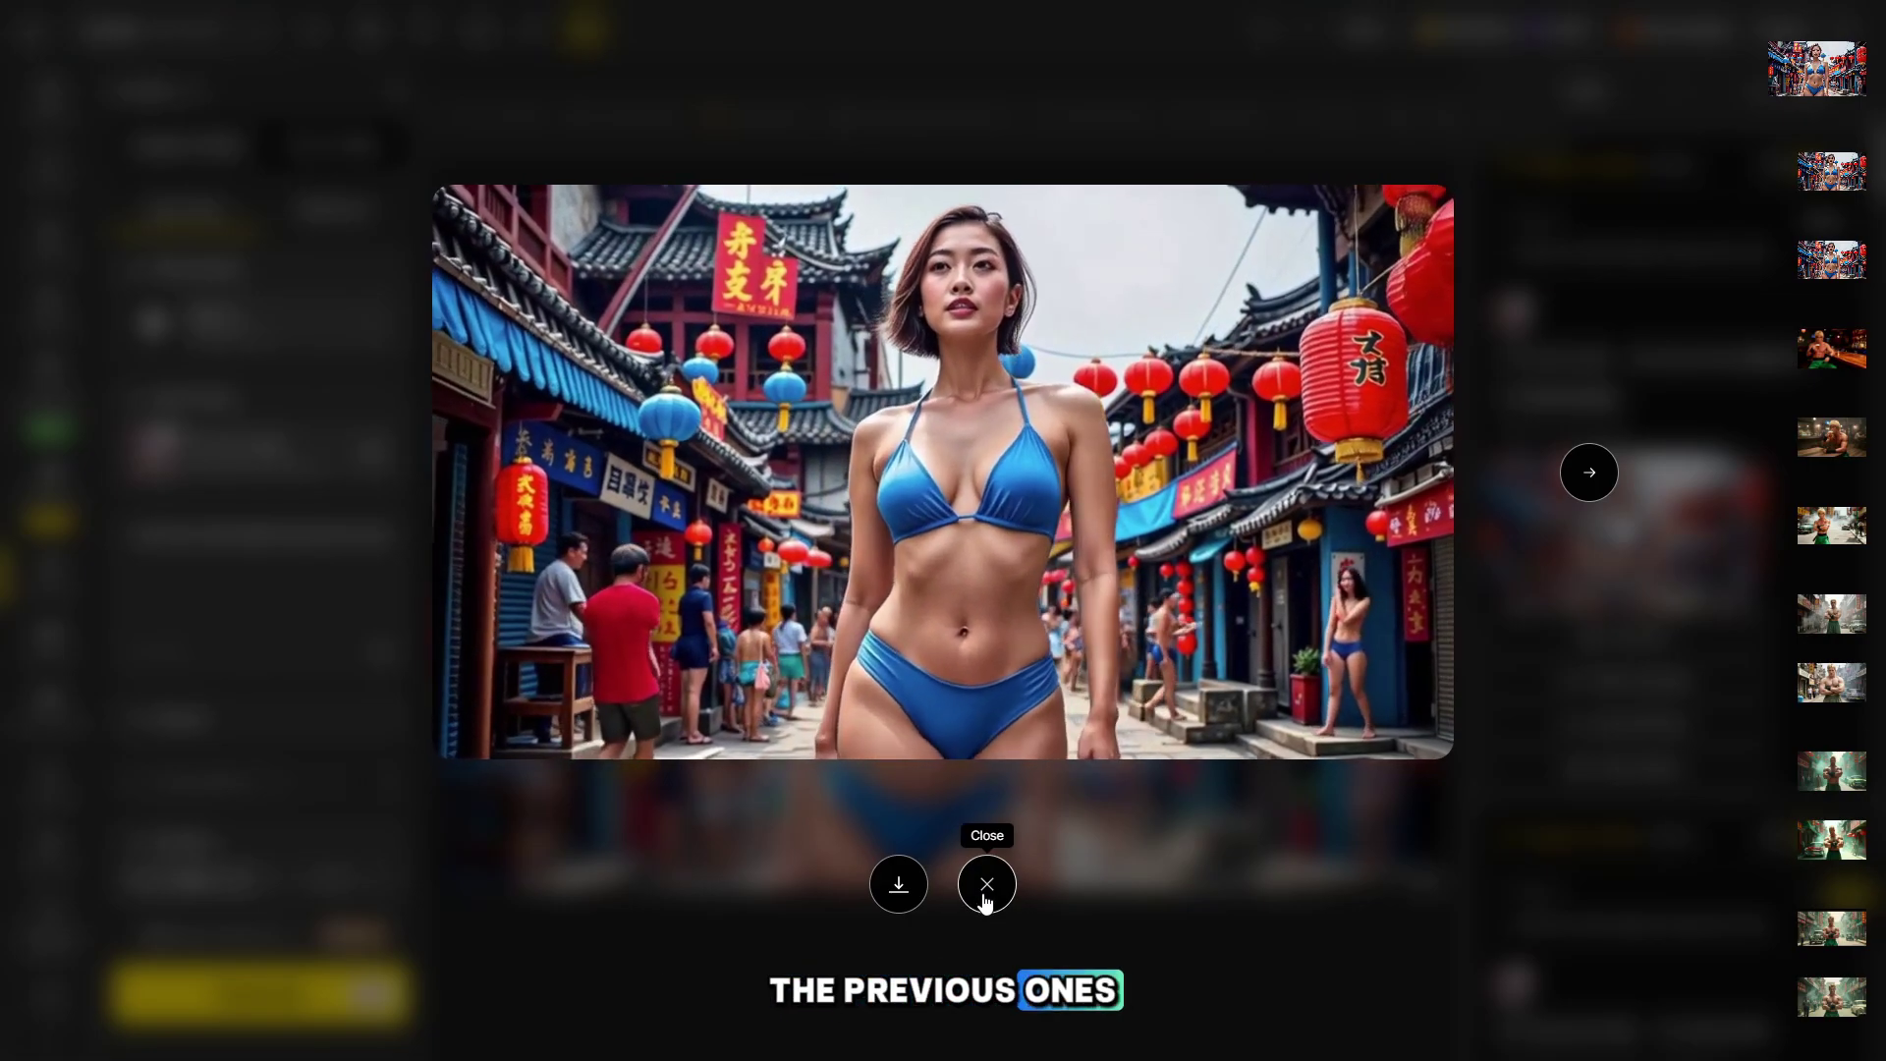
mouse_move(574, 586)
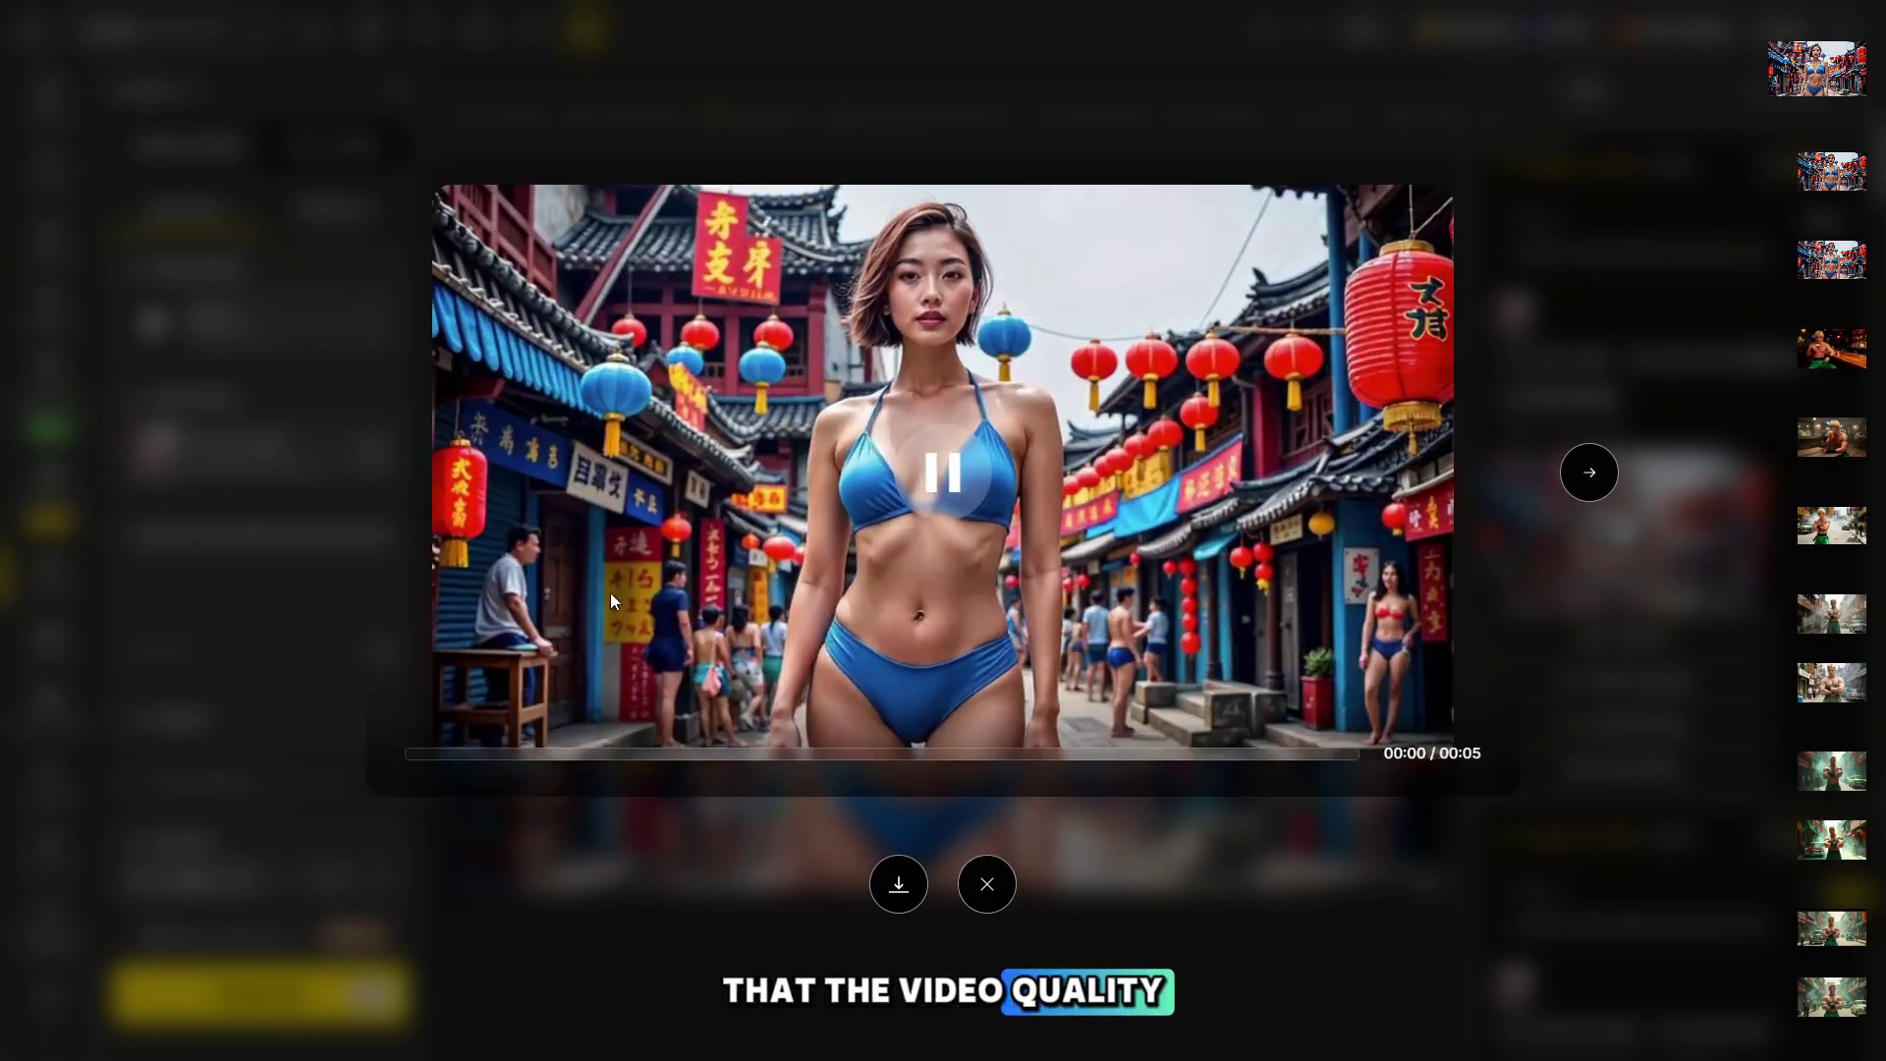